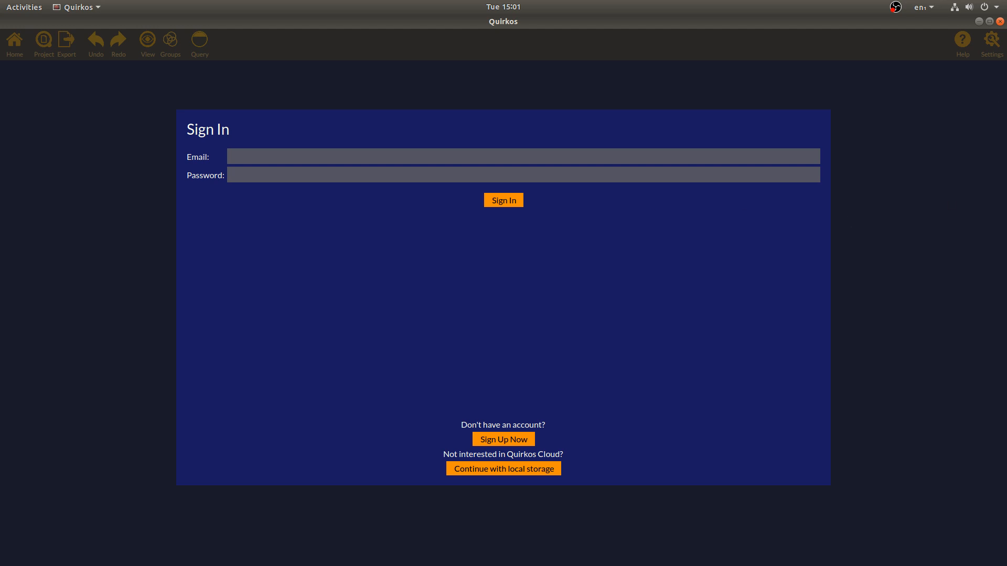
# In Firefox, open the Quirkos download page via Get Quirkos > Download on quirkos.com
pyautogui.hotkey('alt', 'Tab')
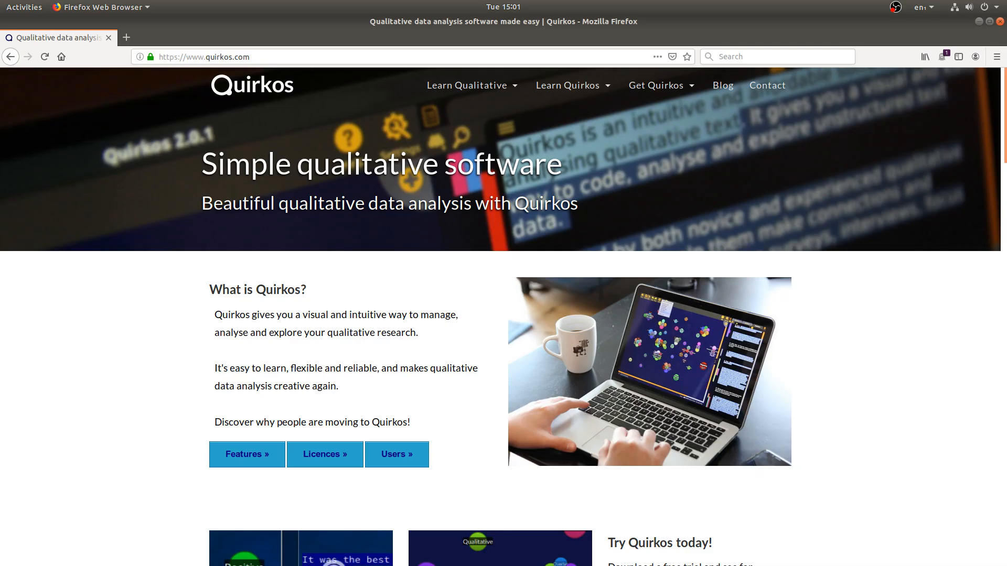
pyautogui.click(314, 54)
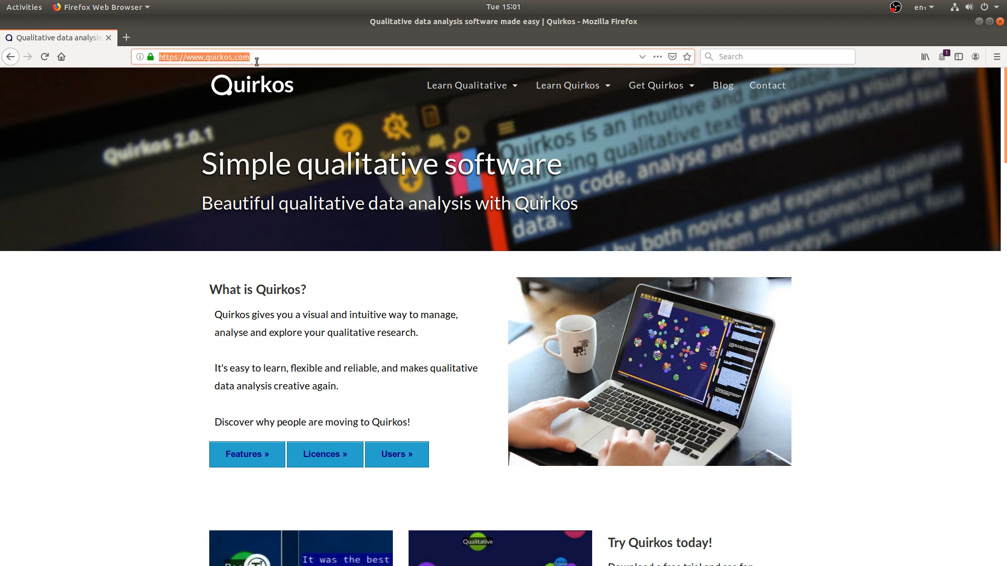
pyautogui.moveTo(674, 84)
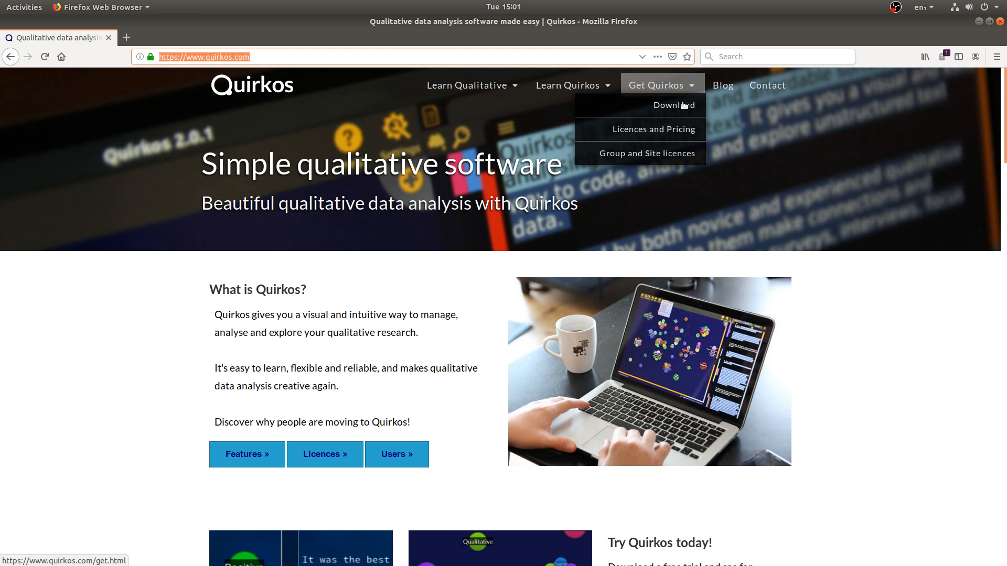
pyautogui.click(699, 133)
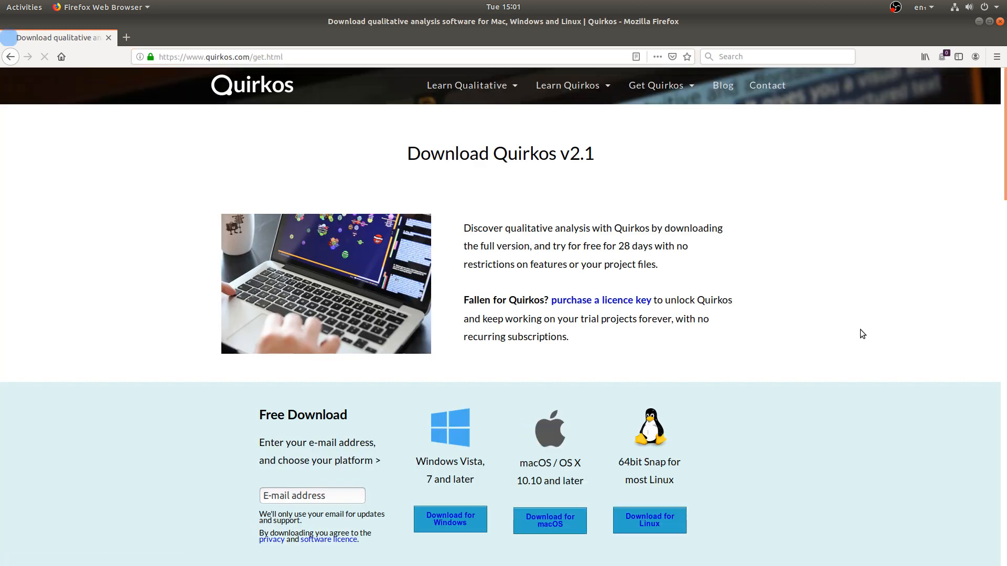
# Scroll through the download page, then minimise Firefox to return to the Quirkos sign-in screen
pyautogui.scroll(-3, 862, 334)
pyautogui.scroll(-4, 863, 334)
pyautogui.scroll(5, 862, 334)
pyautogui.scroll(1, 863, 334)
pyautogui.click(979, 21)
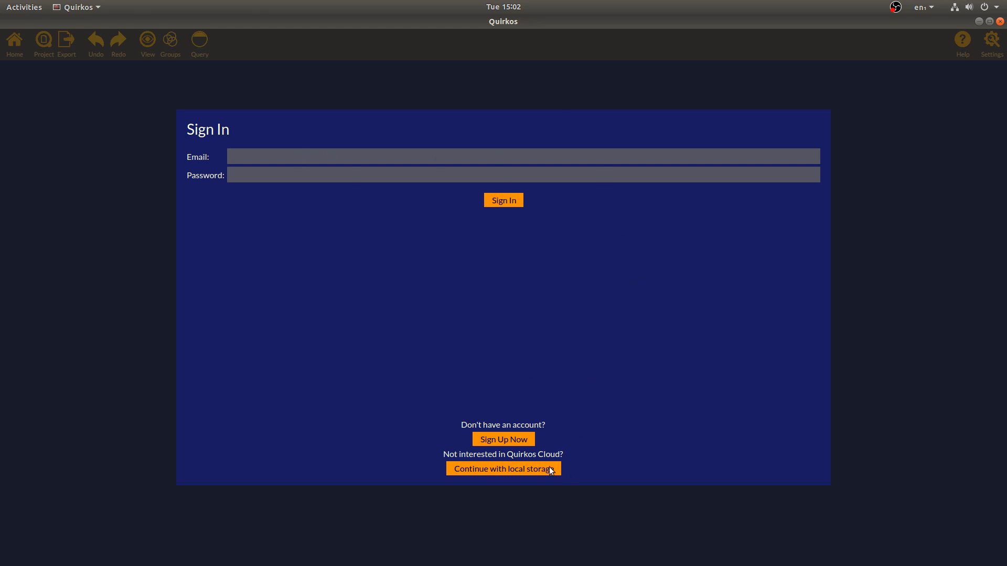
# Choose 'Continue with local storage' to reach the Welcome to Quirkos recent-projects list
pyautogui.click(471, 469)
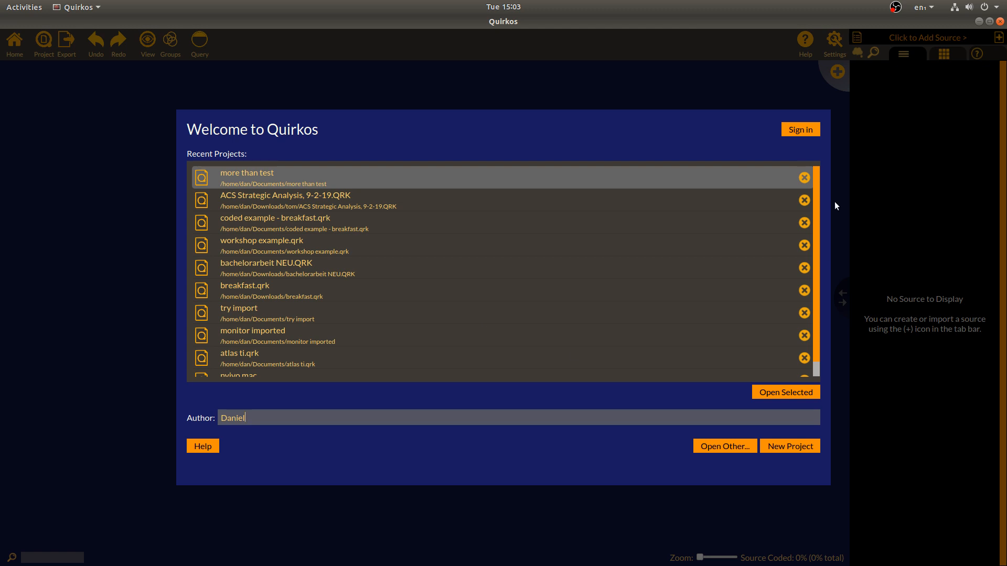
pyautogui.moveTo(814, 182); pyautogui.dragTo(819, 140)
# Sign in to Quirkos Cloud with the account e-mail and password
pyautogui.click(804, 131)
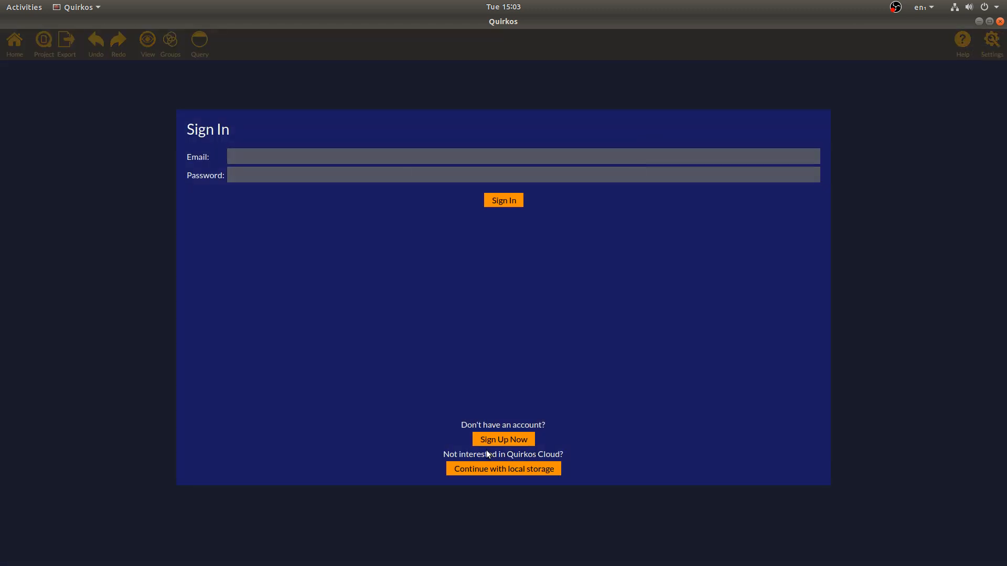
pyautogui.click(421, 157)
pyautogui.press('Tab')
pyautogui.write('**********')
pyautogui.press('Return')
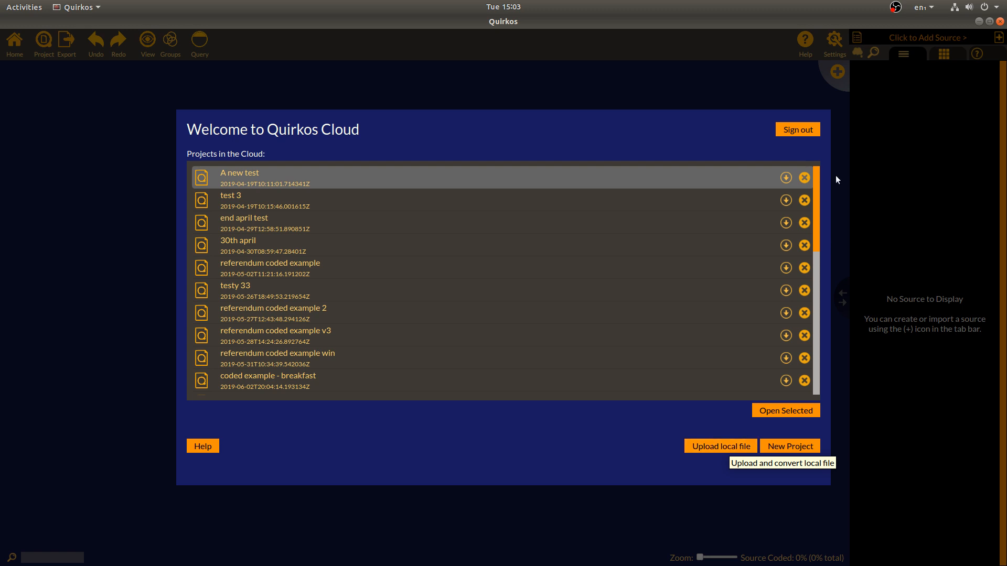
# Scroll through the list of projects stored in the cloud
pyautogui.moveTo(814, 175); pyautogui.dragTo(835, 398)
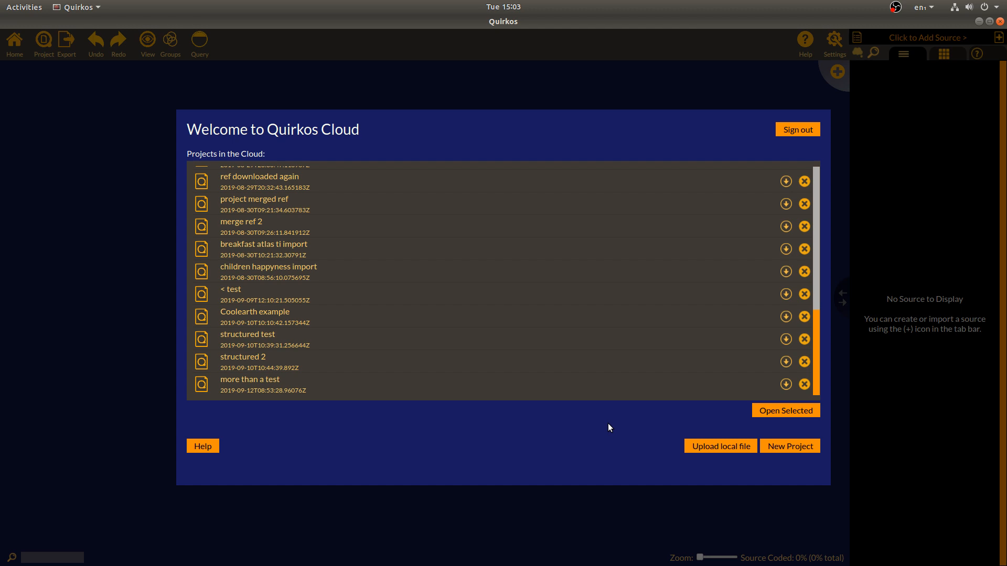
pyautogui.moveTo(816, 325); pyautogui.dragTo(831, 387)
pyautogui.moveTo(817, 354); pyautogui.dragTo(829, 394)
# Create a new cloud project titled 'Smartphone test' and drag the splitter to widen the source panel
pyautogui.click(790, 445)
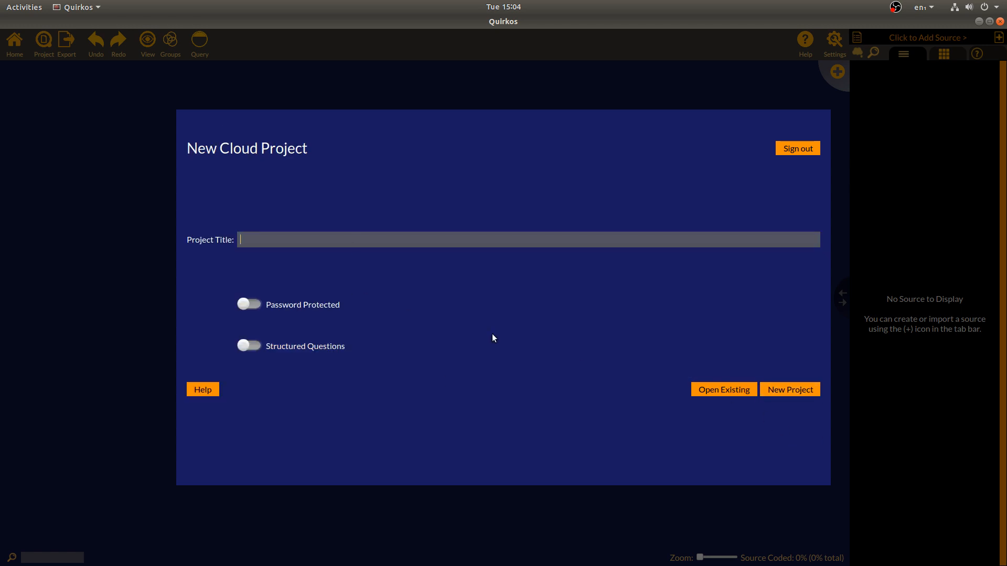
pyautogui.write('Smartphone test')
pyautogui.click(792, 391)
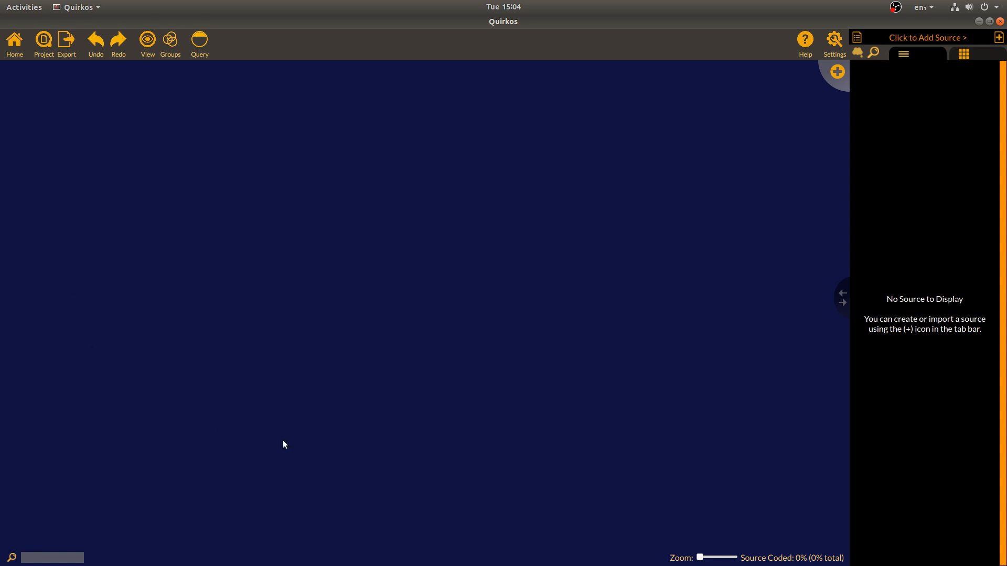
pyautogui.moveTo(843, 307); pyautogui.dragTo(569, 318)
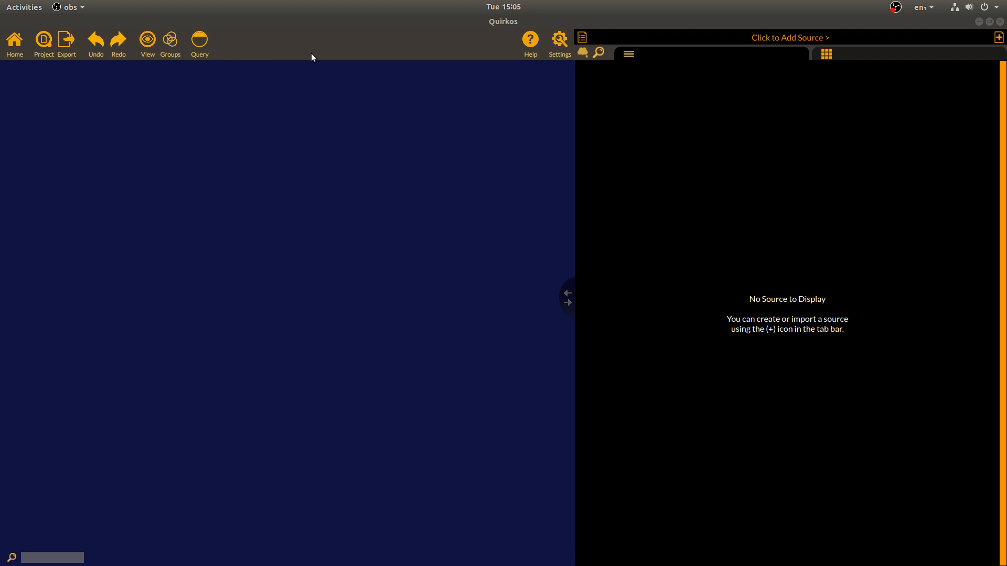
pyautogui.click(45, 52)
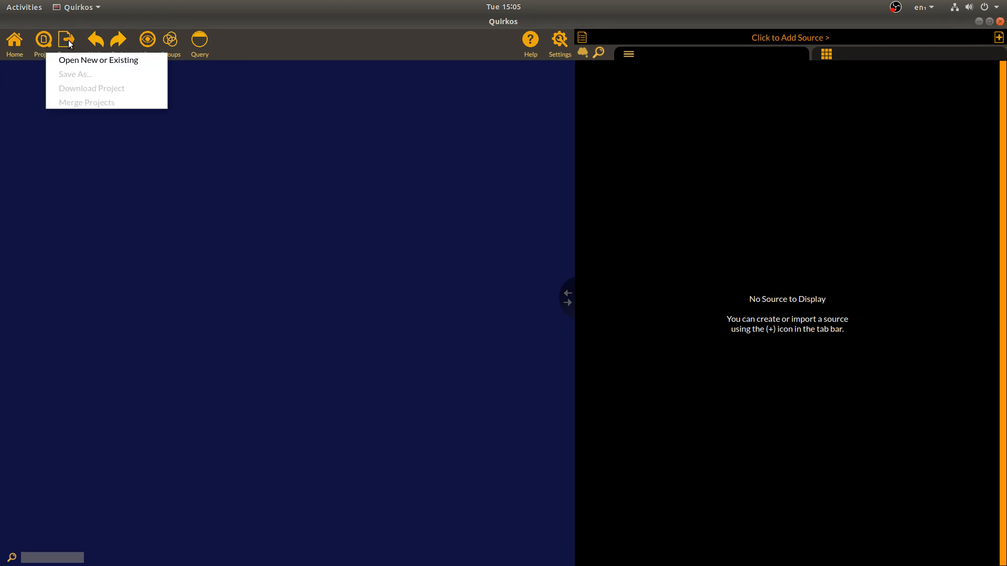
pyautogui.click(67, 40)
pyautogui.click(67, 40)
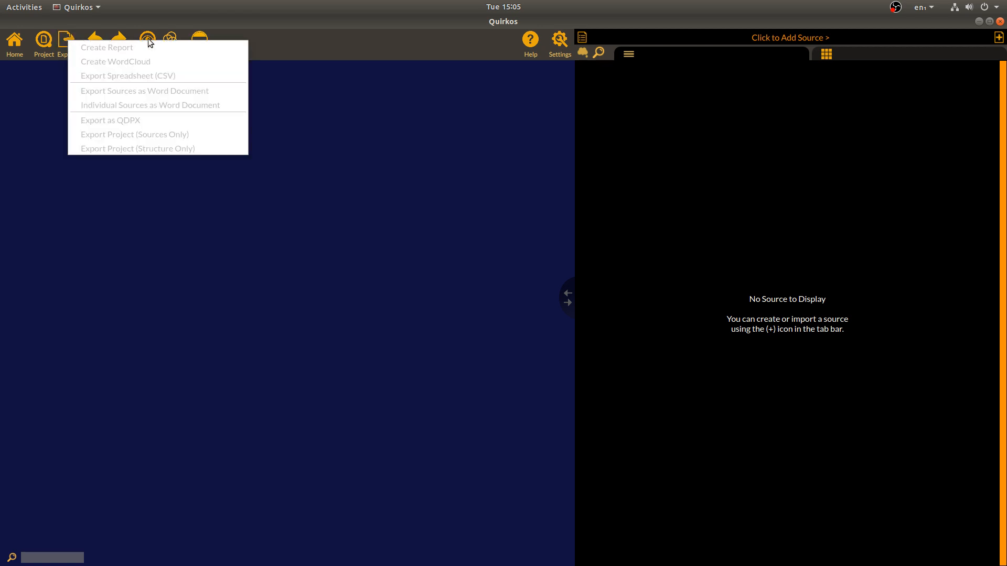
pyautogui.click(358, 42)
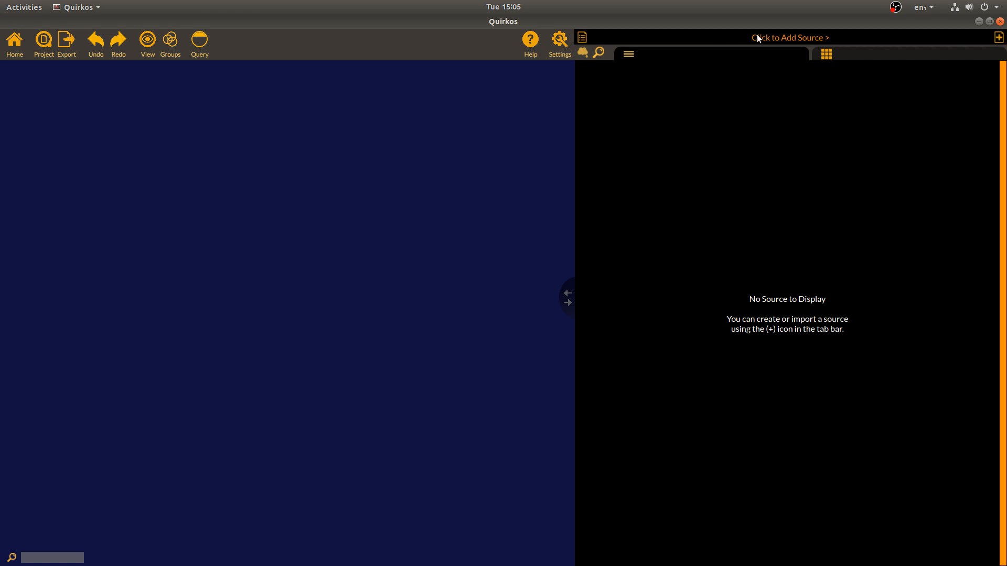
# Import the three interview files and smartphone-article.pdf from USB DISK as sources
pyautogui.click(1000, 38)
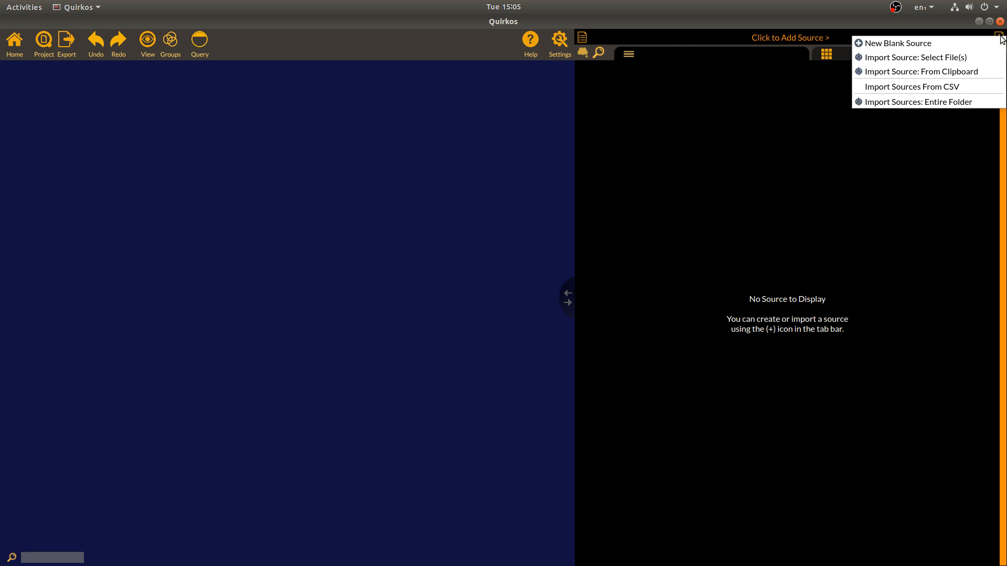
pyautogui.click(973, 56)
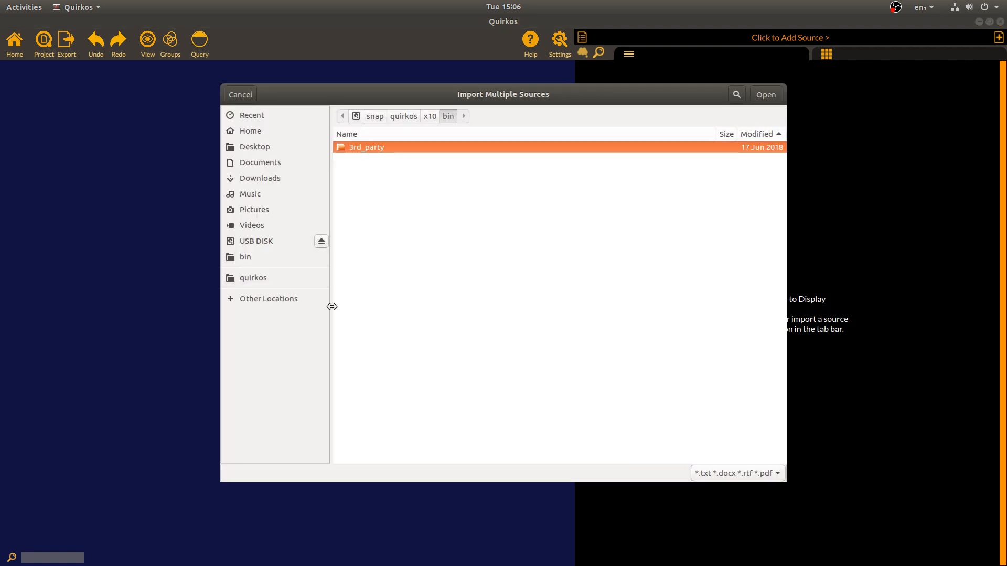
pyautogui.click(280, 243)
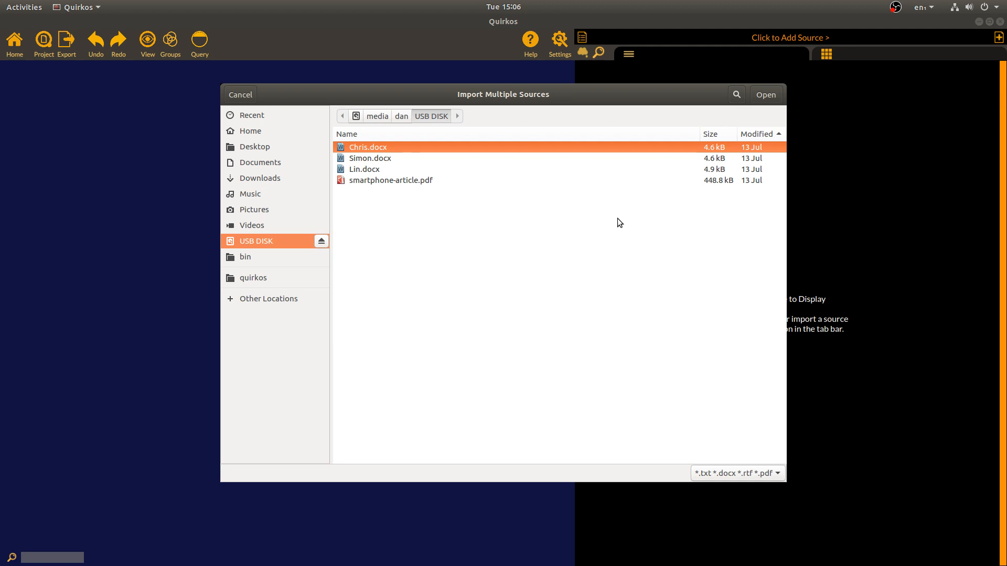
pyautogui.click(389, 160)
pyautogui.click(382, 169)
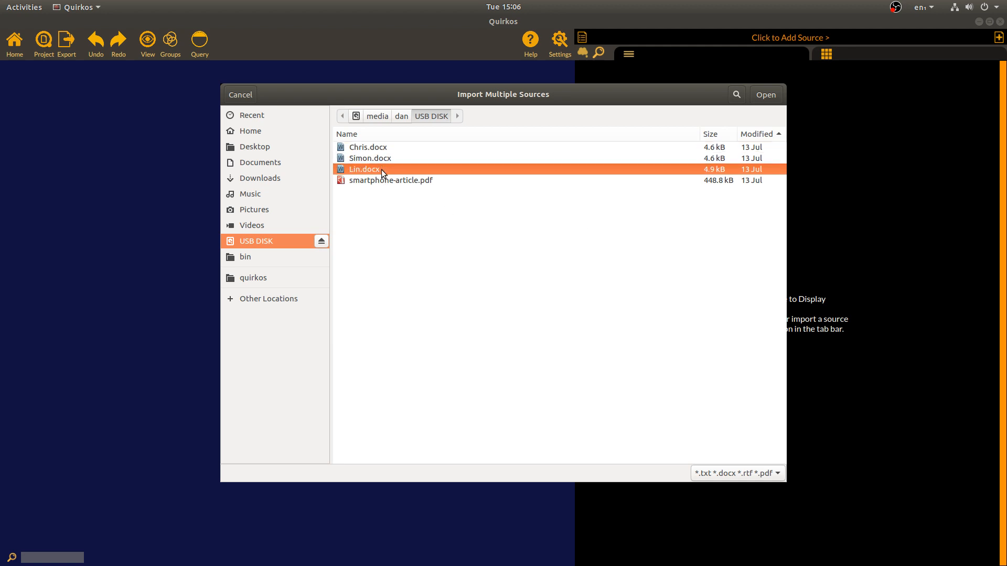
pyautogui.click(396, 181)
pyautogui.click(388, 147)
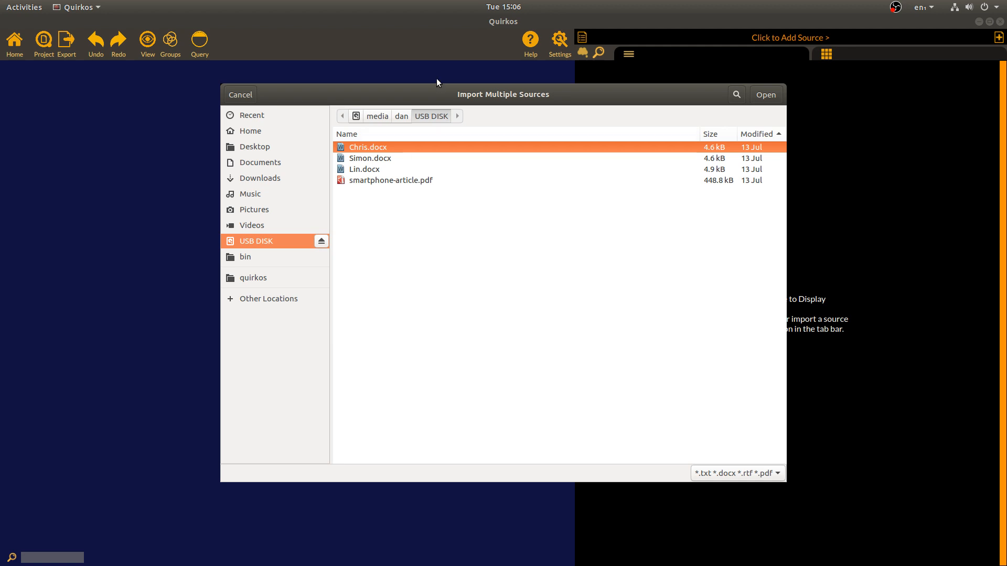
pyautogui.click(398, 183)
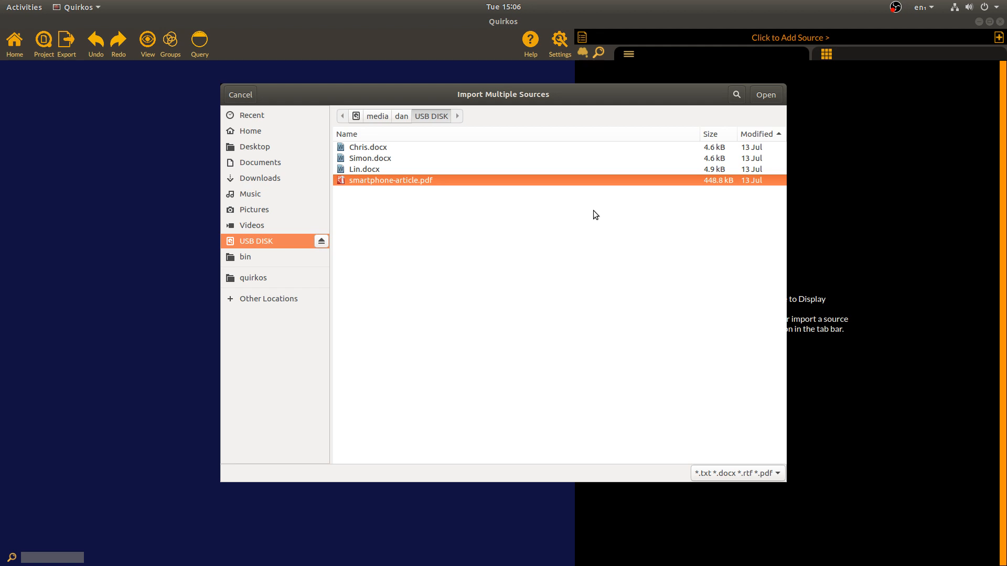
pyautogui.keyDown('shift'); pyautogui.click(410, 148); pyautogui.keyUp('shift')
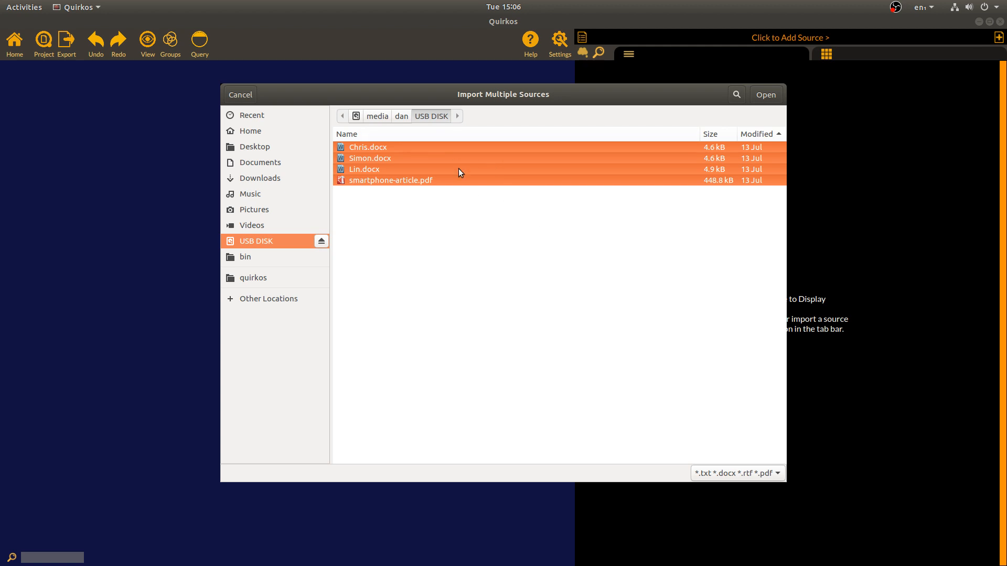
pyautogui.click(765, 94)
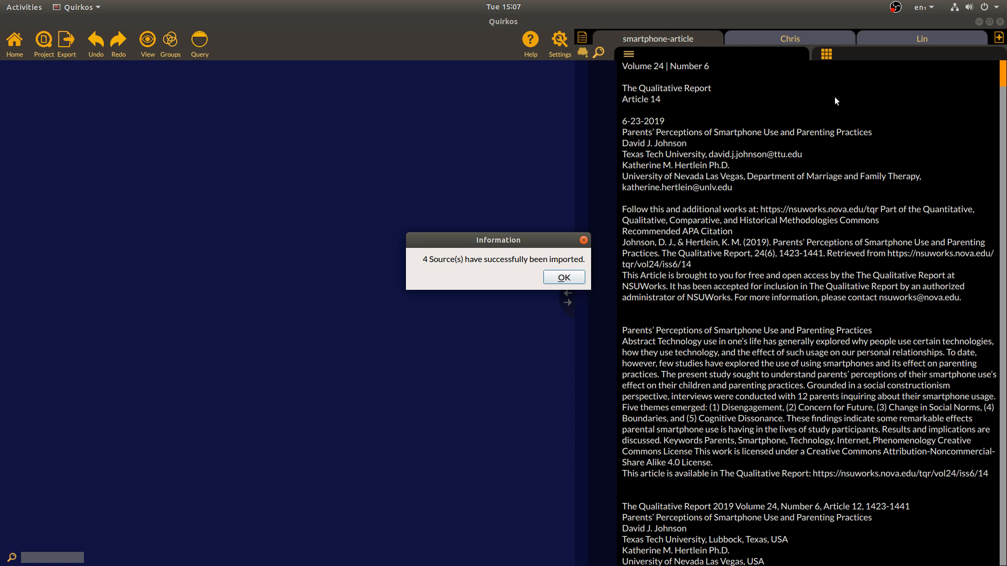
# Dismiss the import confirmation and flip through the interview and article source tabs
pyautogui.click(581, 278)
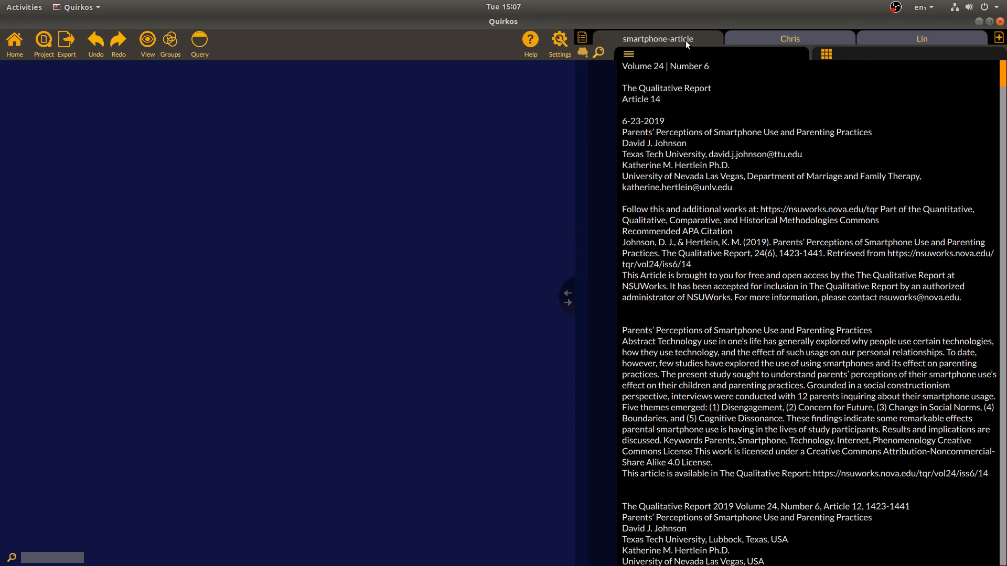
pyautogui.click(815, 34)
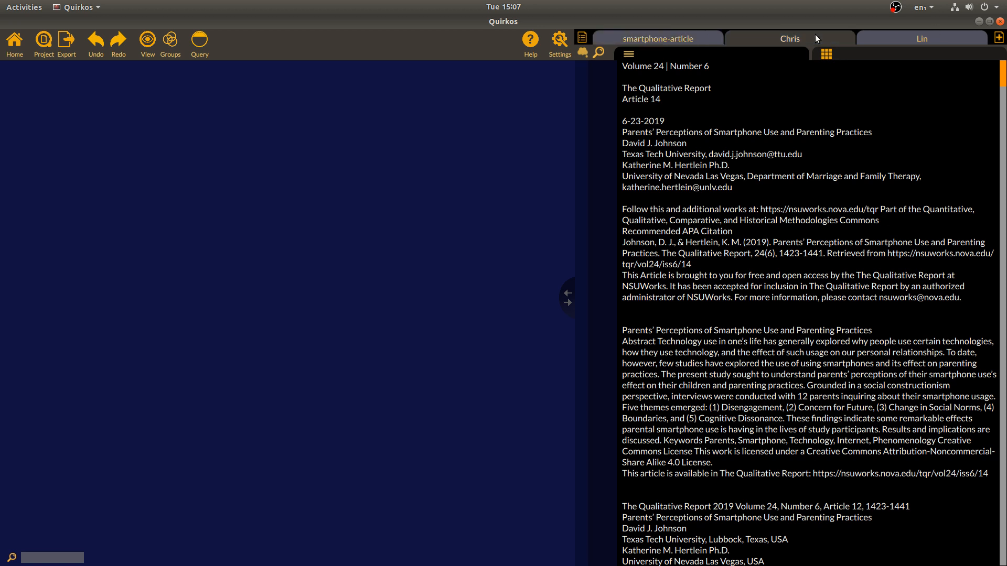
pyautogui.click(920, 33)
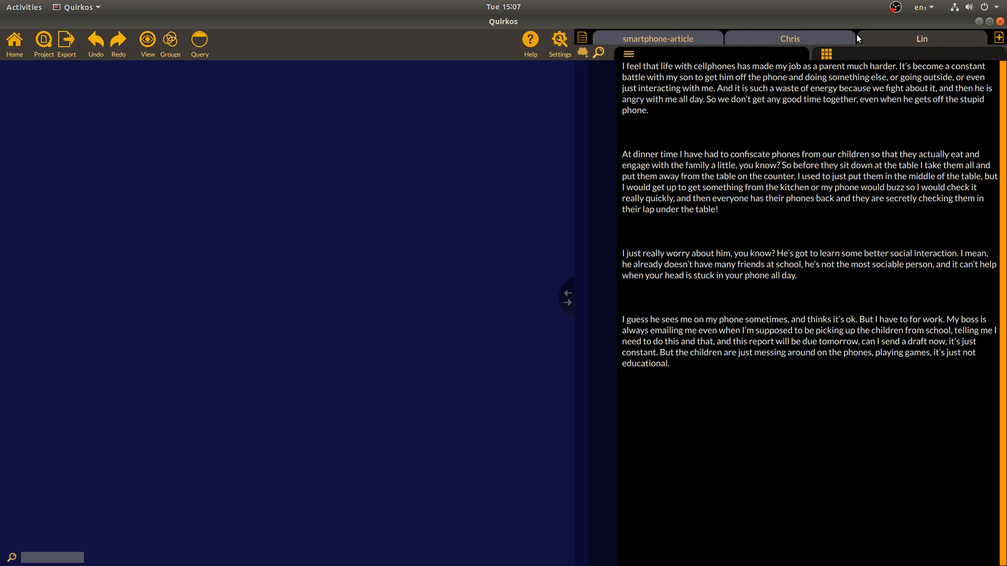
pyautogui.click(830, 34)
pyautogui.click(695, 35)
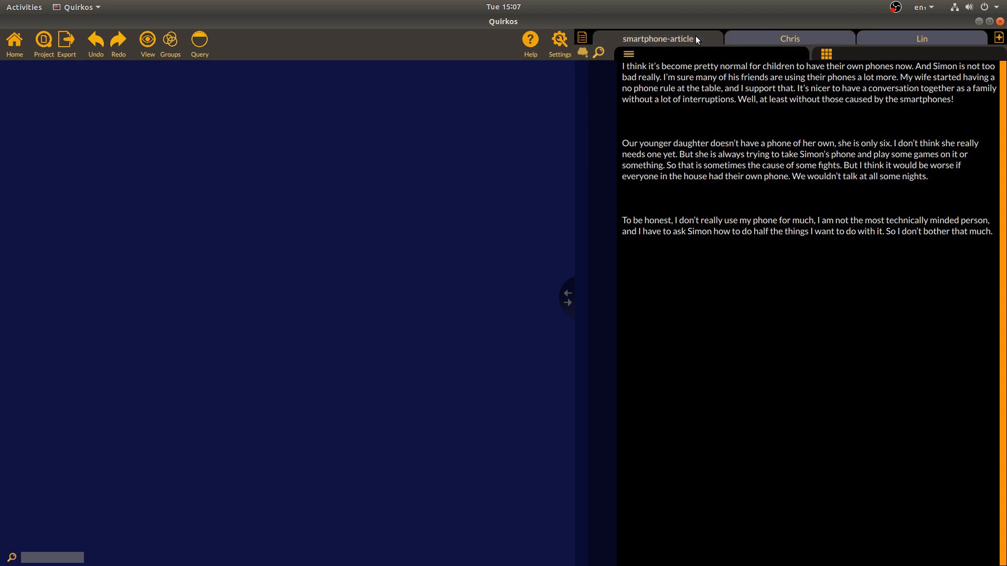
# Open interviews from the All Sources list, close it, and show the smartphone-article text
pyautogui.click(582, 38)
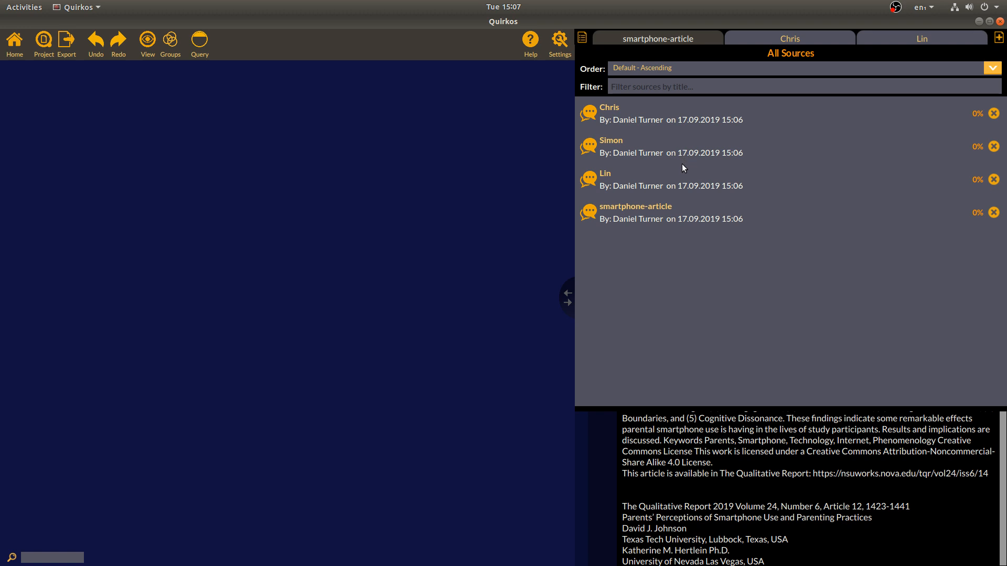
pyautogui.click(706, 152)
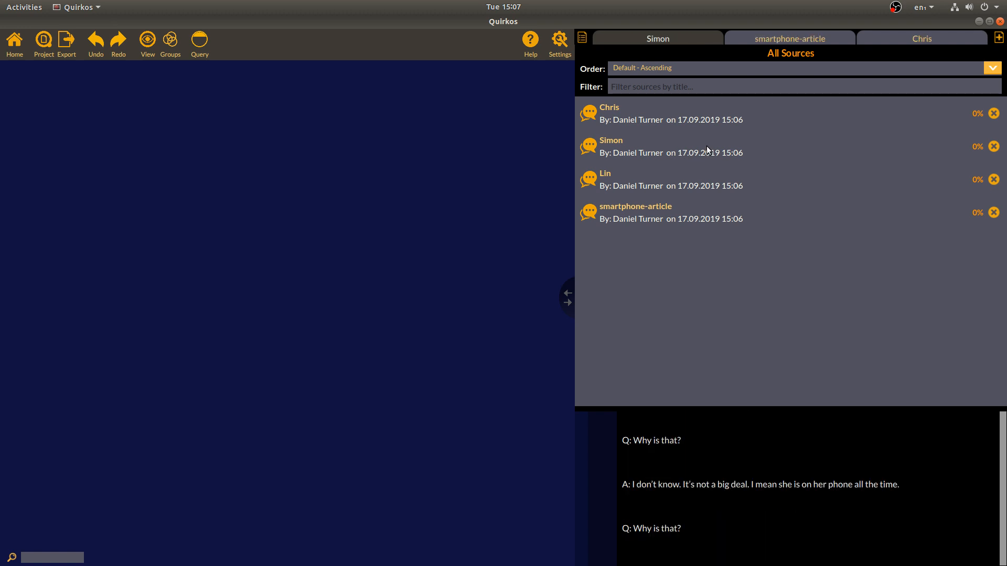
pyautogui.click(697, 184)
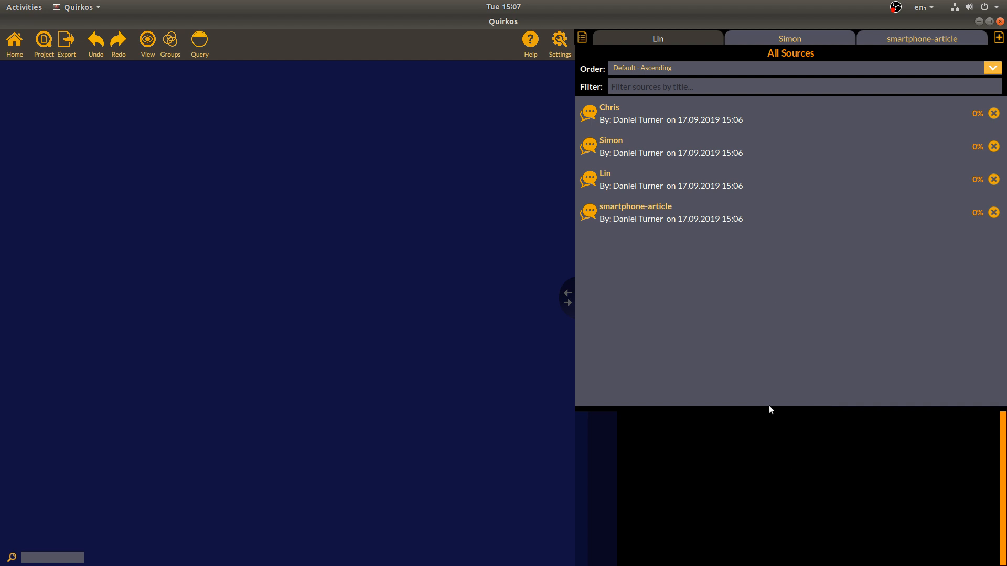
pyautogui.click(582, 37)
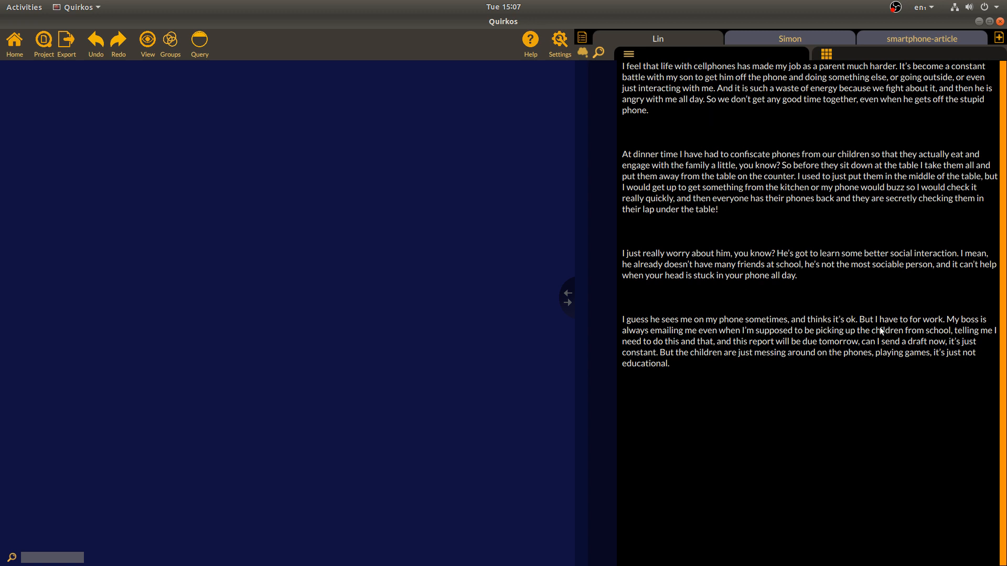
pyautogui.click(913, 41)
pyautogui.moveTo(1003, 76)
pyautogui.mouseDown()
pyautogui.moveTo(983, 418)
pyautogui.moveTo(993, 538)
pyautogui.moveTo(1001, 68)
pyautogui.mouseUp()
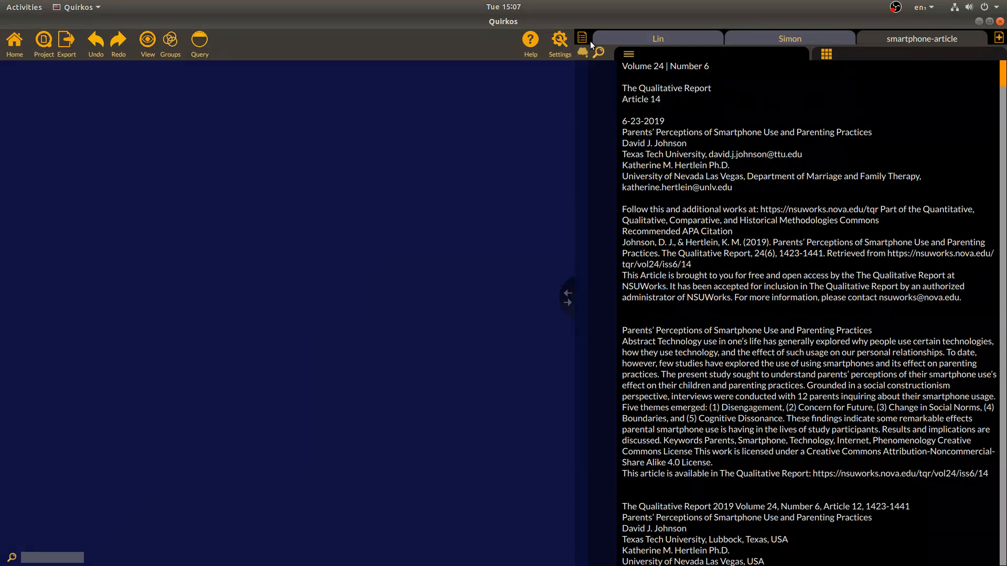
# Raise the Source Font Size in General Project Preferences and save the change
pyautogui.click(562, 45)
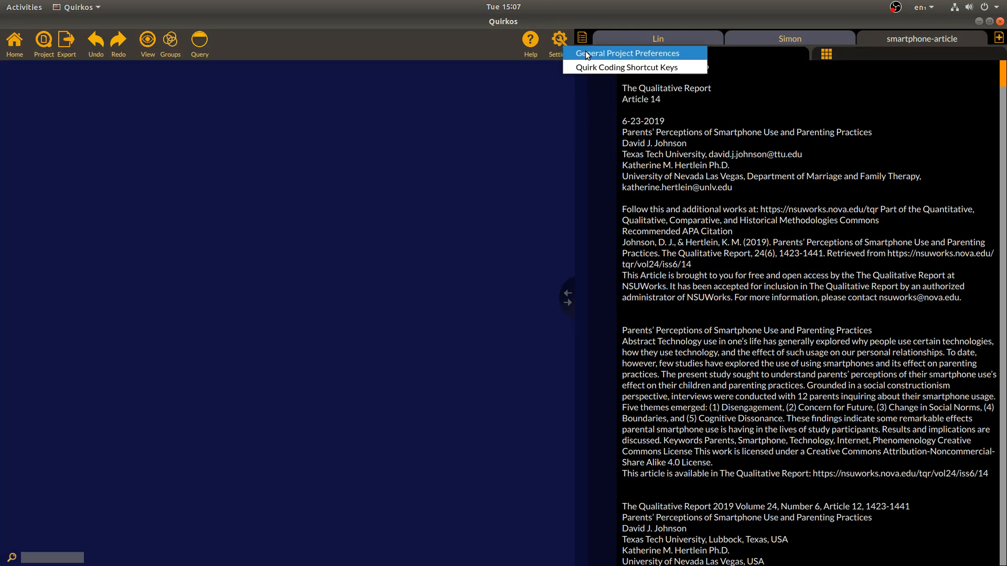
pyautogui.click(586, 54)
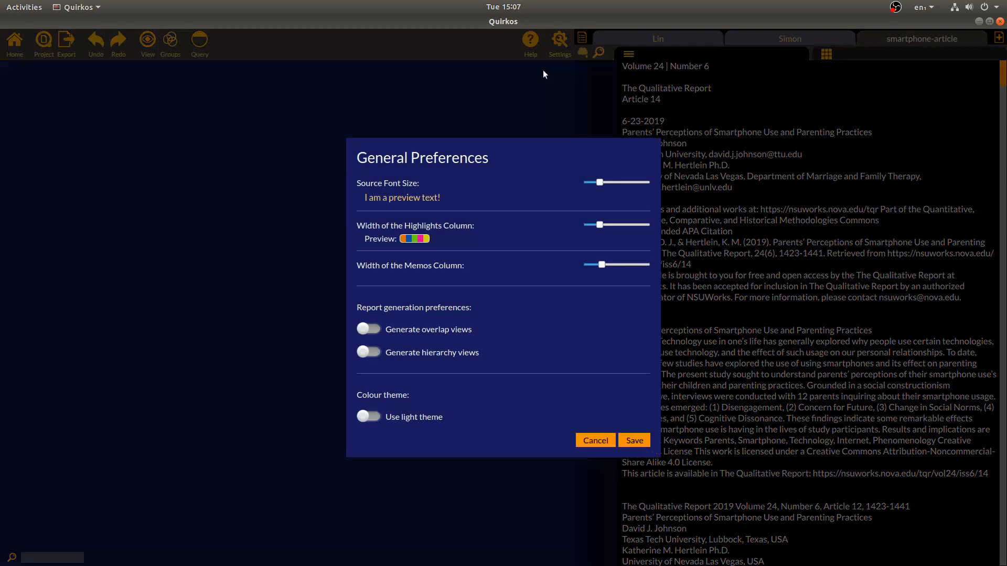
pyautogui.click(629, 184)
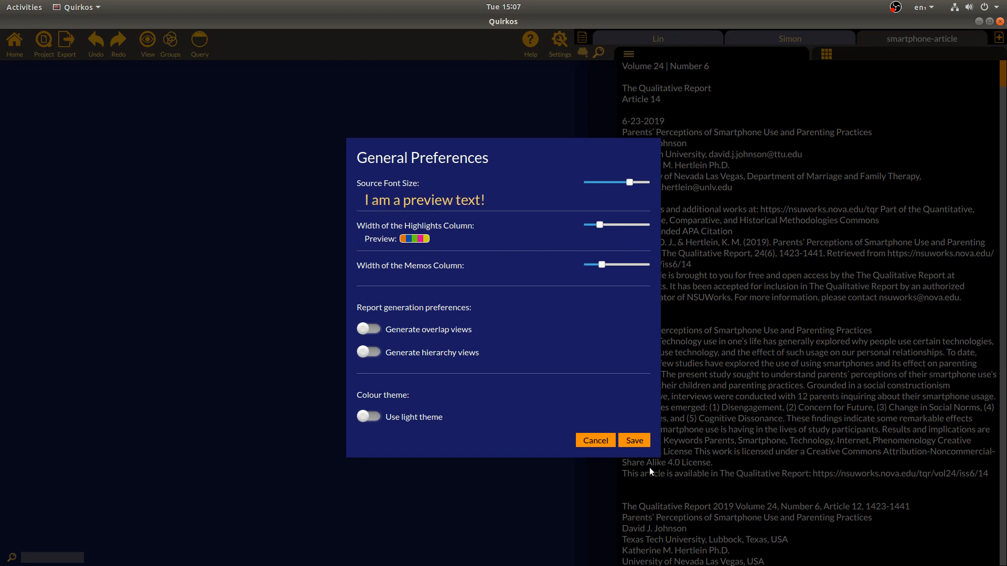
pyautogui.press('Return')
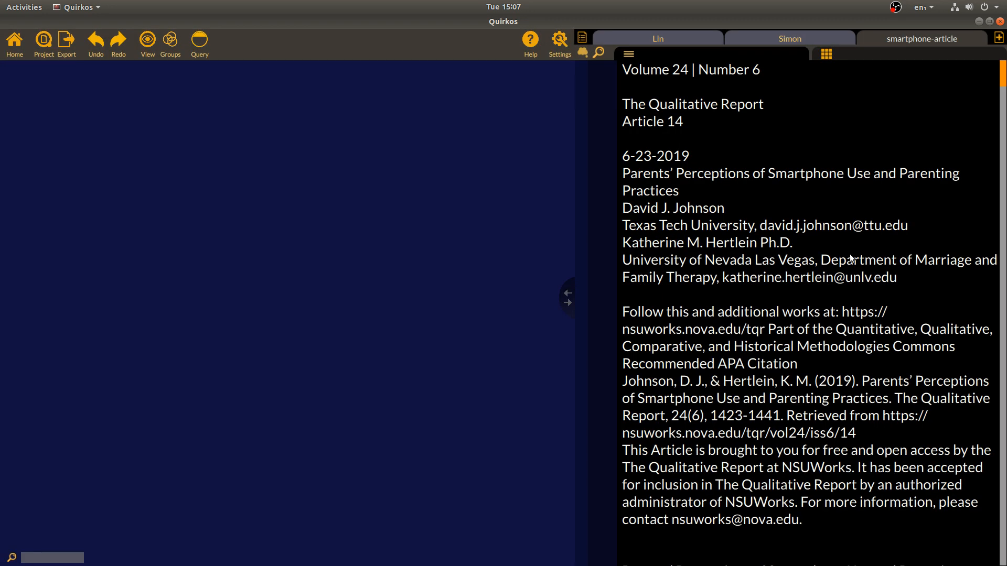
# Cycle through the Lin, Simon and smartphone-article tabs, ending on Lin's interview
pyautogui.click(687, 35)
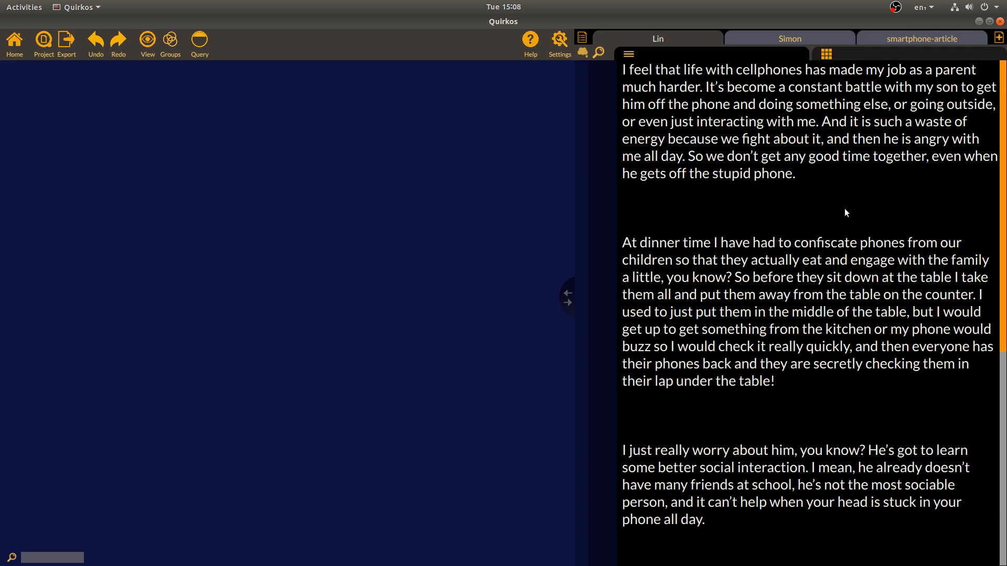
pyautogui.click(796, 41)
pyautogui.click(884, 41)
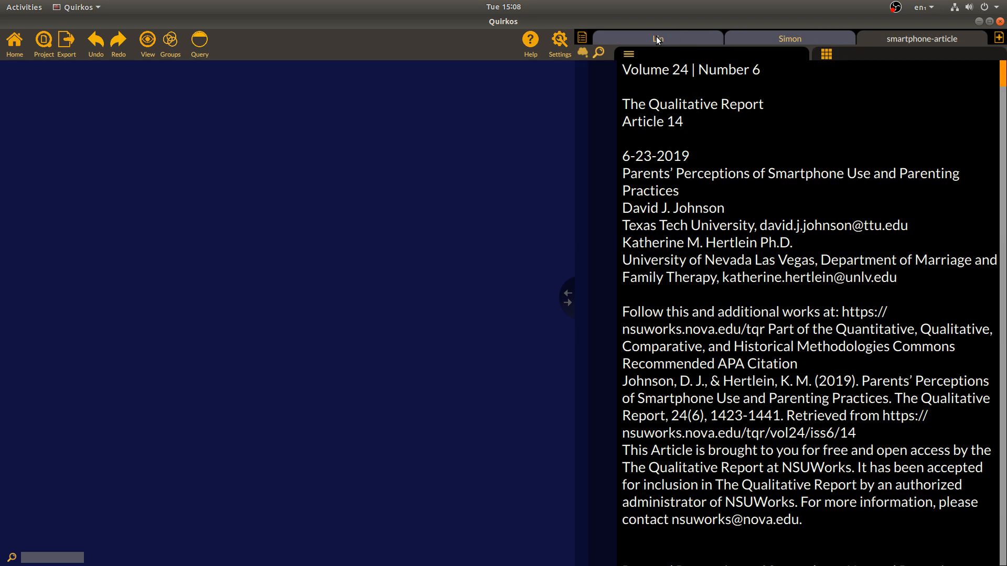
pyautogui.click(681, 41)
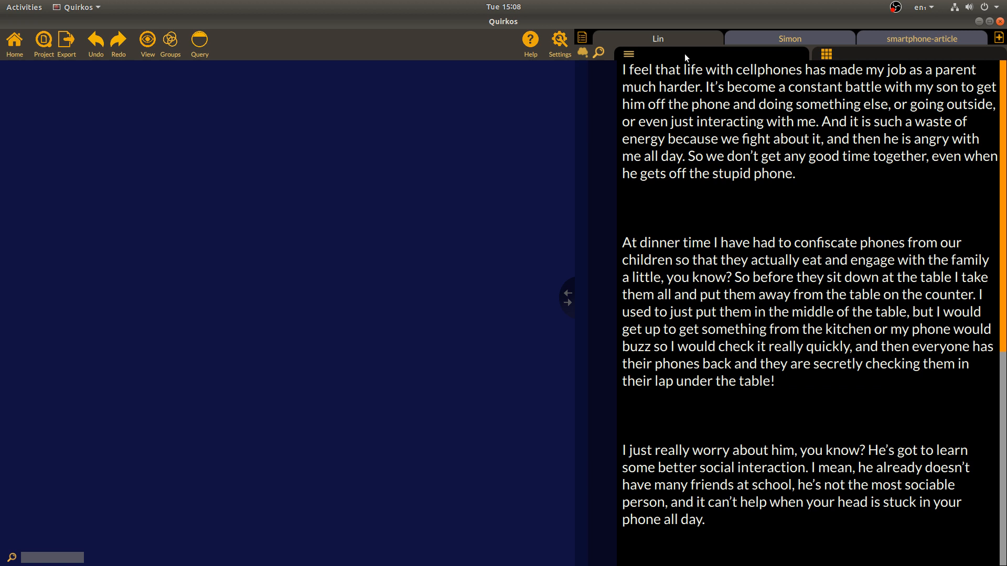
# Open the Source Properties for Lin and select its title text
pyautogui.click(845, 54)
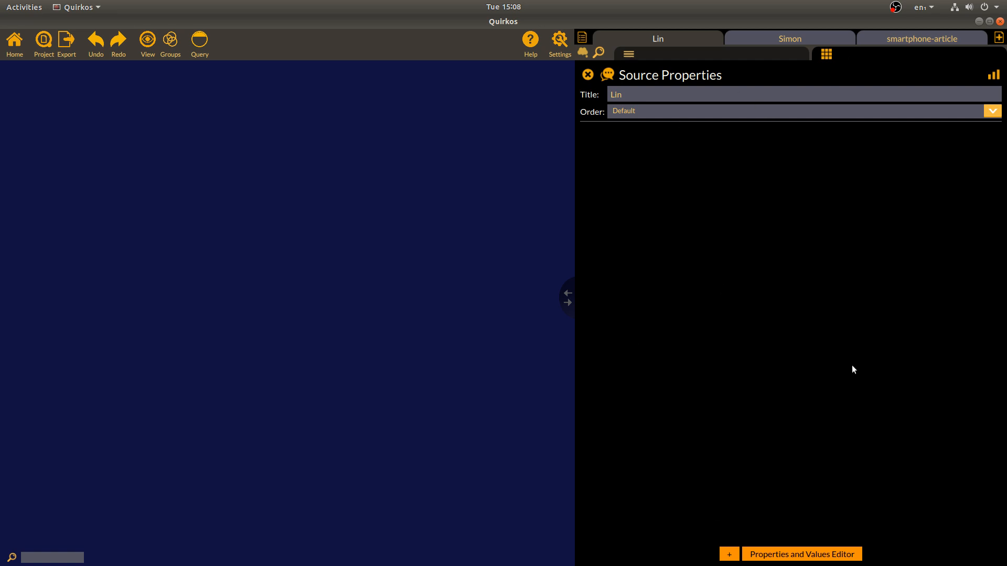
pyautogui.moveTo(624, 95)
pyautogui.mouseDown()
pyautogui.moveTo(596, 93)
pyautogui.moveTo(614, 95)
pyautogui.mouseUp()
# Use the Quick Property Editor to add Age 35 and Gender Female to Lin
pyautogui.click(730, 556)
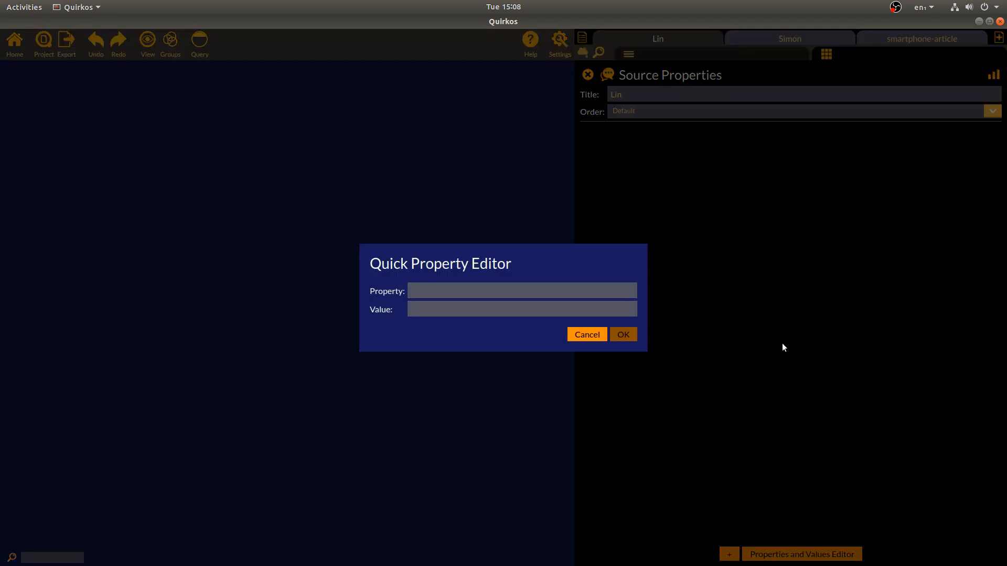
pyautogui.write('Age')
pyautogui.write('35')
pyautogui.click(624, 335)
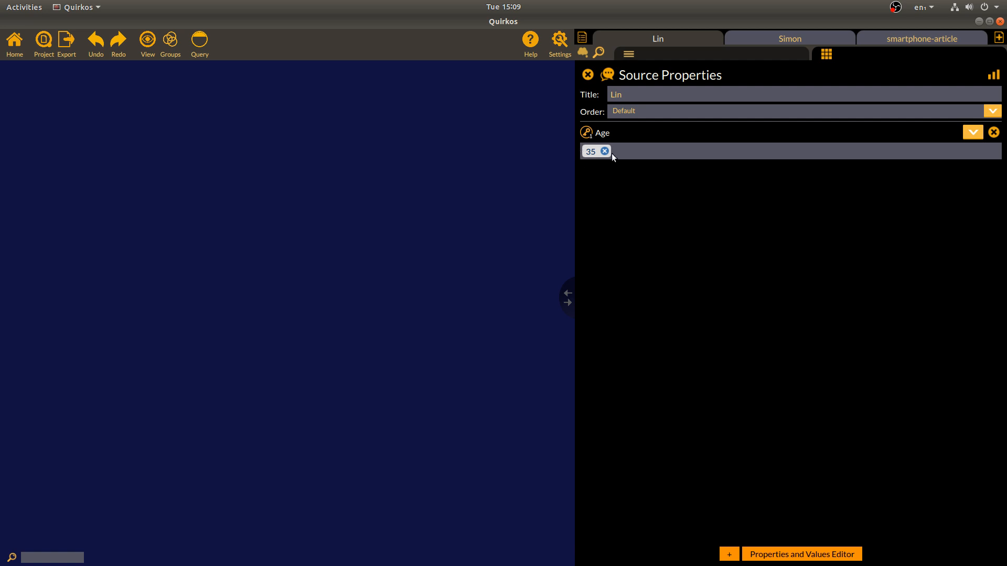
pyautogui.click(729, 554)
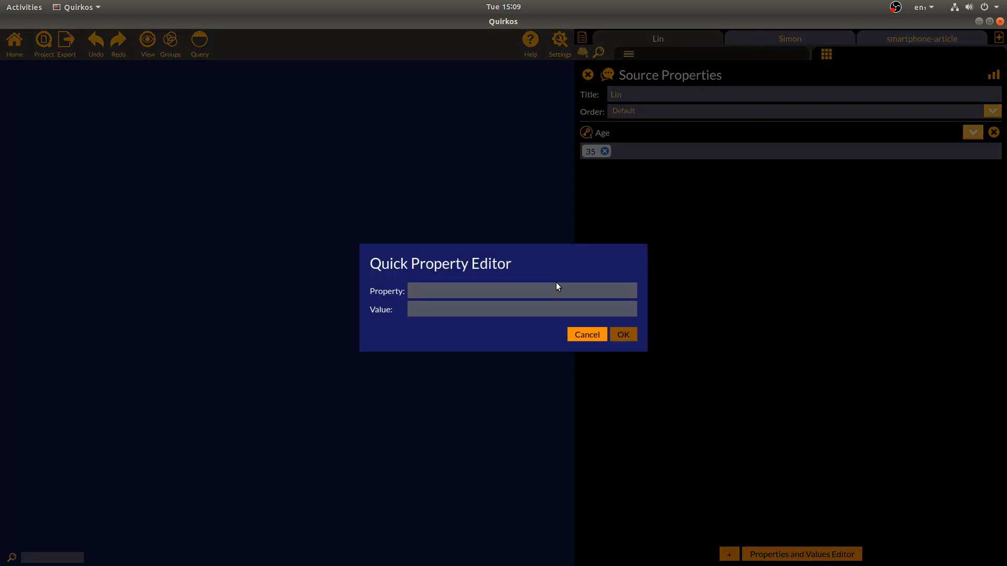
pyautogui.write('Gender')
pyautogui.press('Tab')
pyautogui.write('Fem')
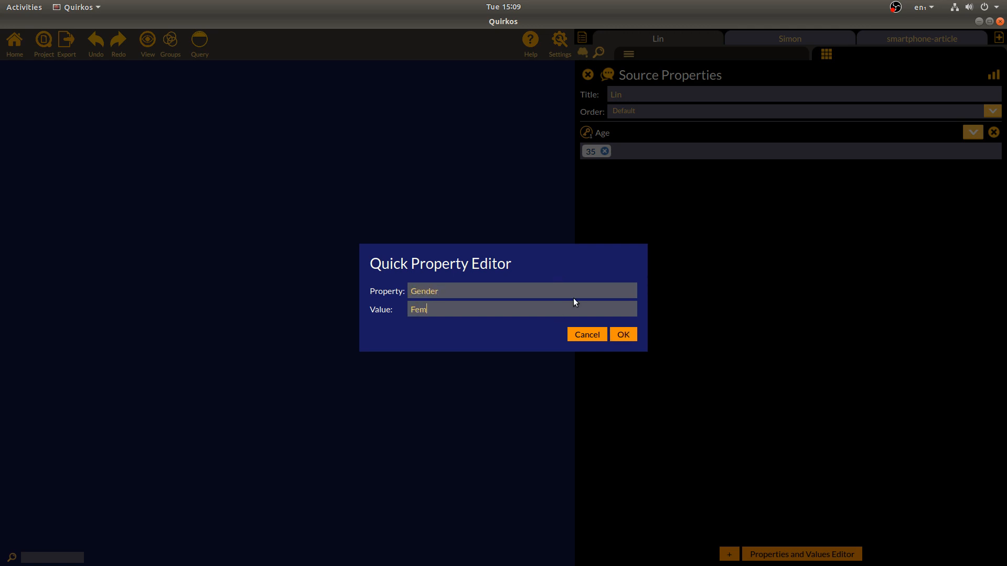
pyautogui.write('ale')
pyautogui.click(624, 335)
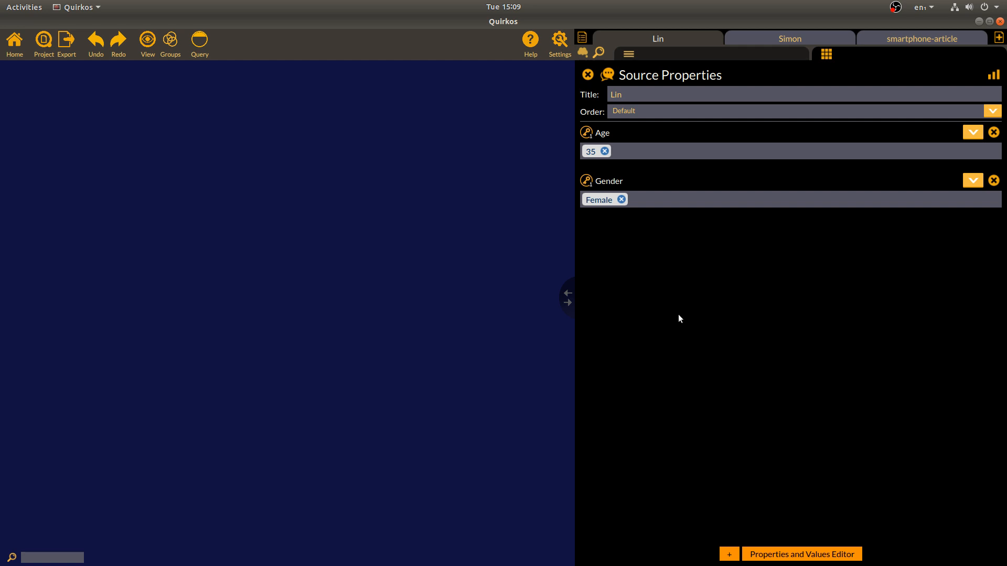
# Give the first interview participant's source new values: Age 38 and Gender Male
pyautogui.click(792, 40)
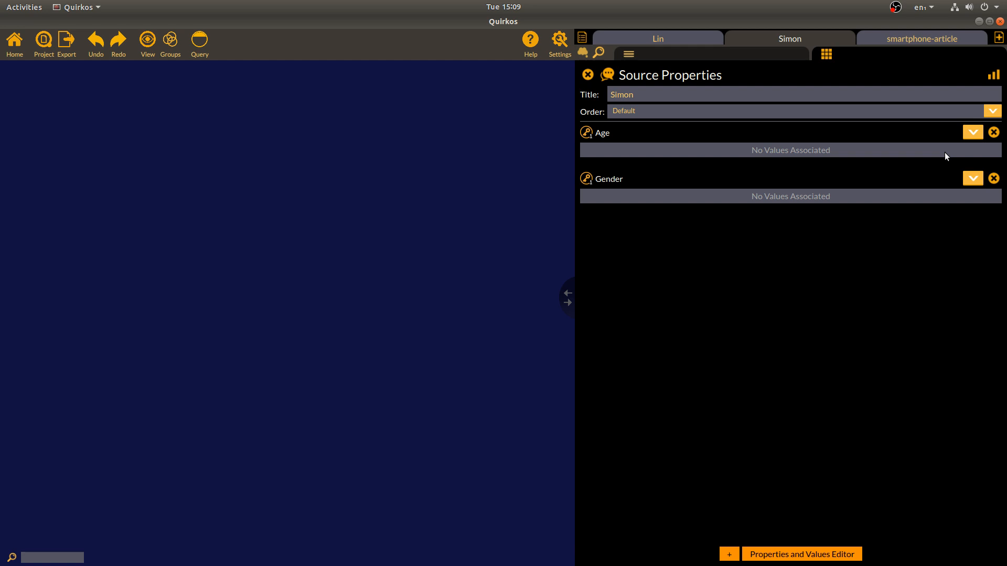
pyautogui.click(972, 134)
pyautogui.click(974, 146)
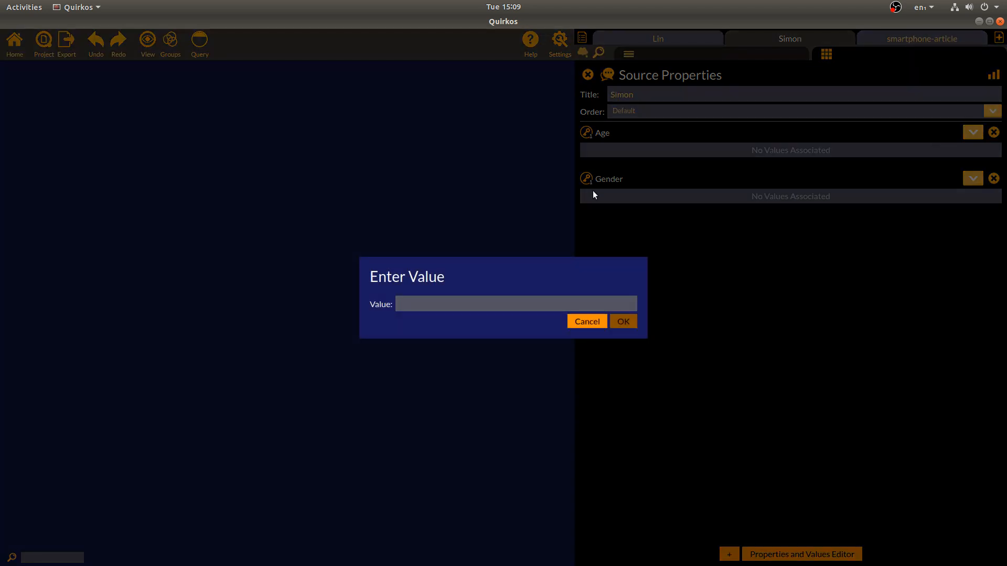
pyautogui.write('38')
pyautogui.click(624, 321)
pyautogui.click(974, 180)
pyautogui.click(965, 196)
pyautogui.write('Male')
pyautogui.click(623, 321)
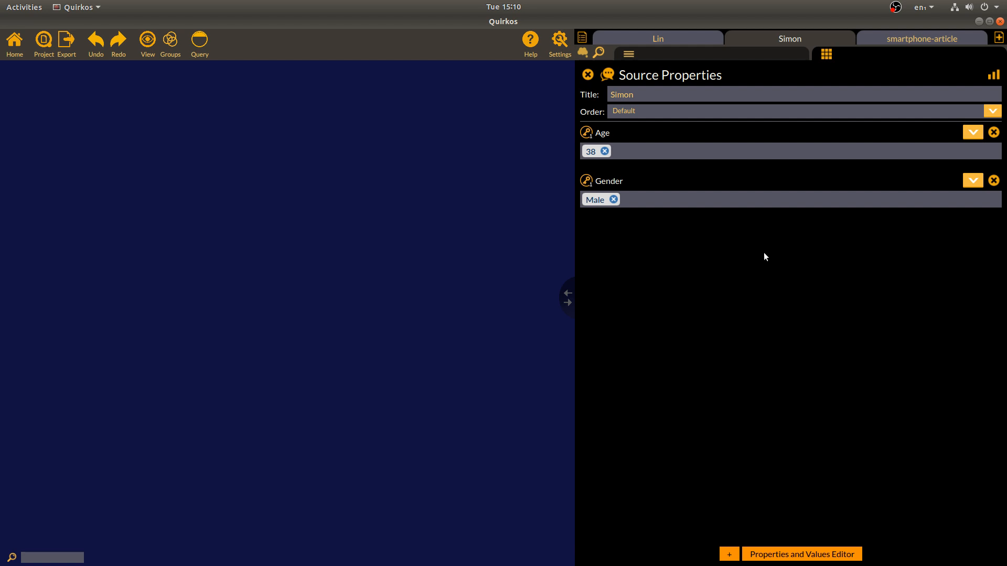
# Show the smartphone-article source's properties, with Age and Gender still unassigned
pyautogui.click(947, 45)
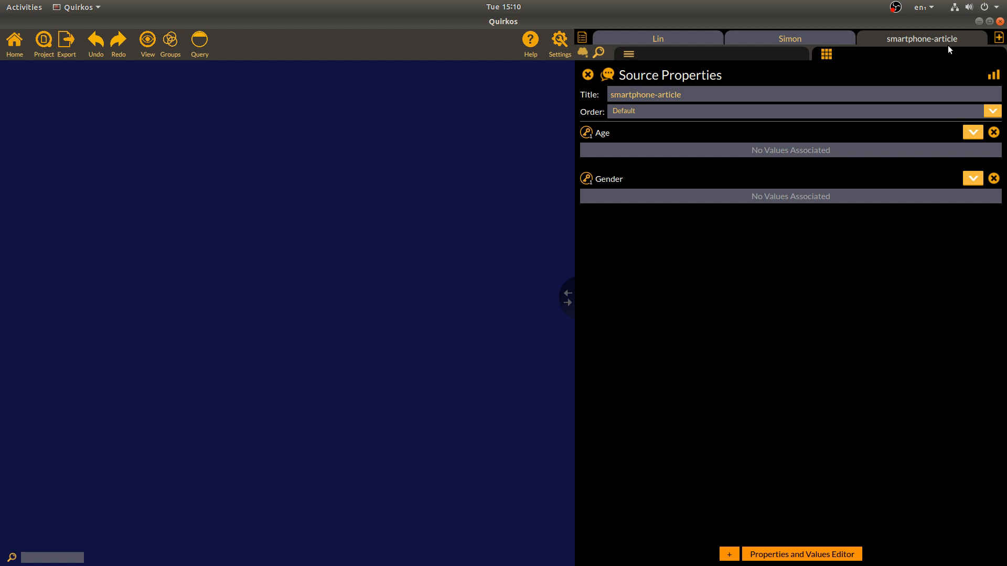
pyautogui.click(795, 36)
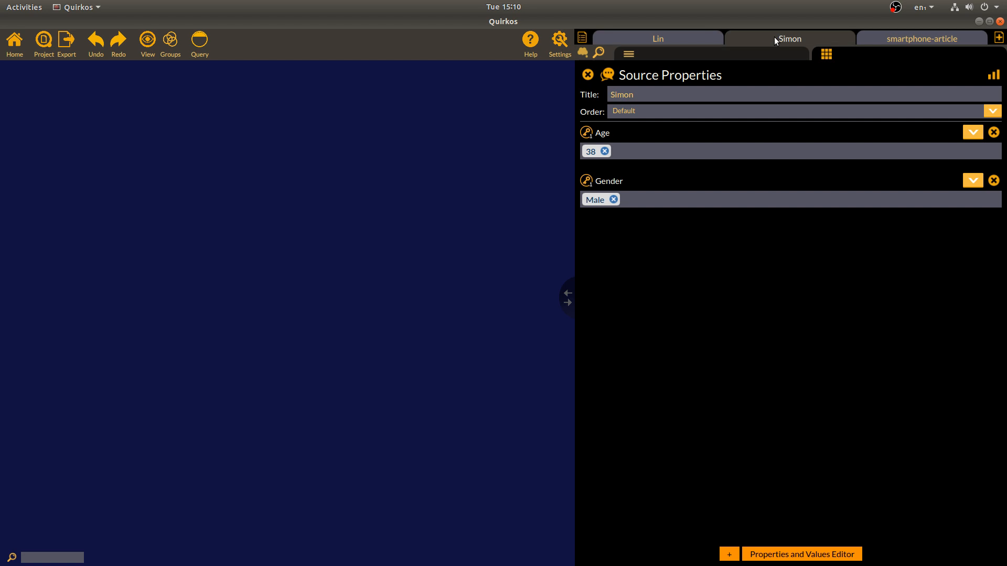
pyautogui.click(902, 38)
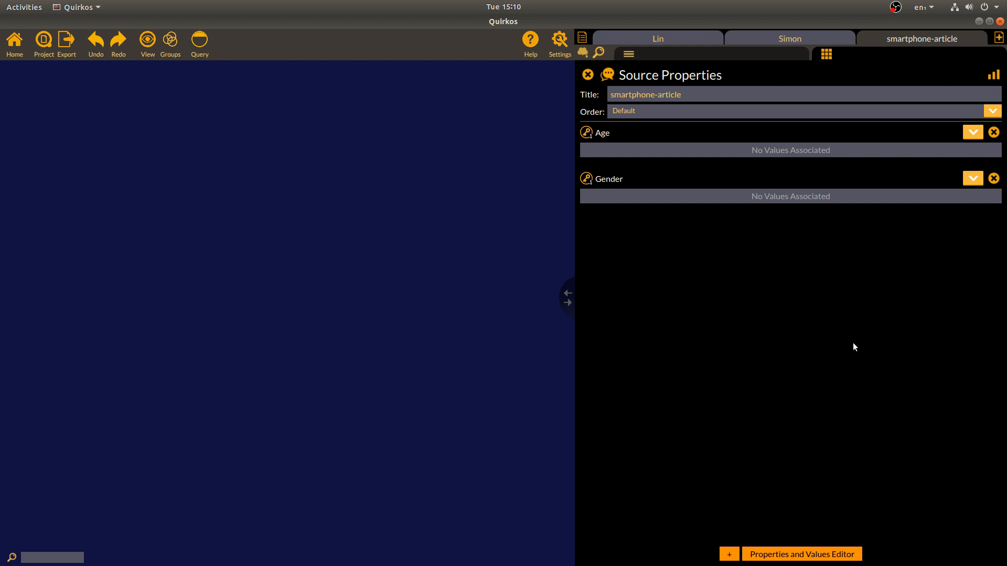
# Add a Source Type property with value Journal Article to the smartphone article
pyautogui.click(729, 554)
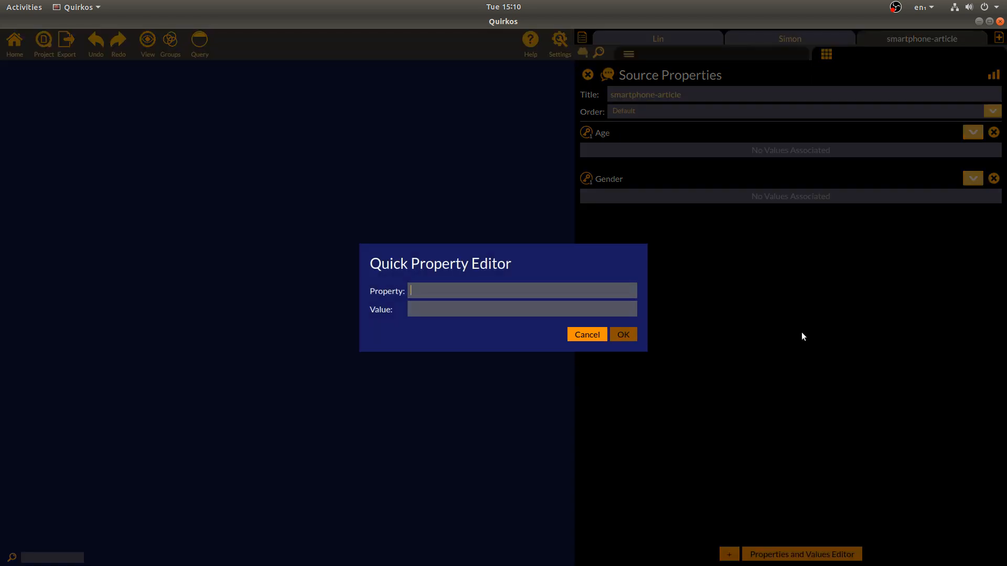
pyautogui.write('Souc')
pyautogui.press('BackSpace')
pyautogui.press('BackSpace')
pyautogui.press('BackSpace')
pyautogui.write('ource Type')
pyautogui.write('Journal Ar')
pyautogui.write('ticle')
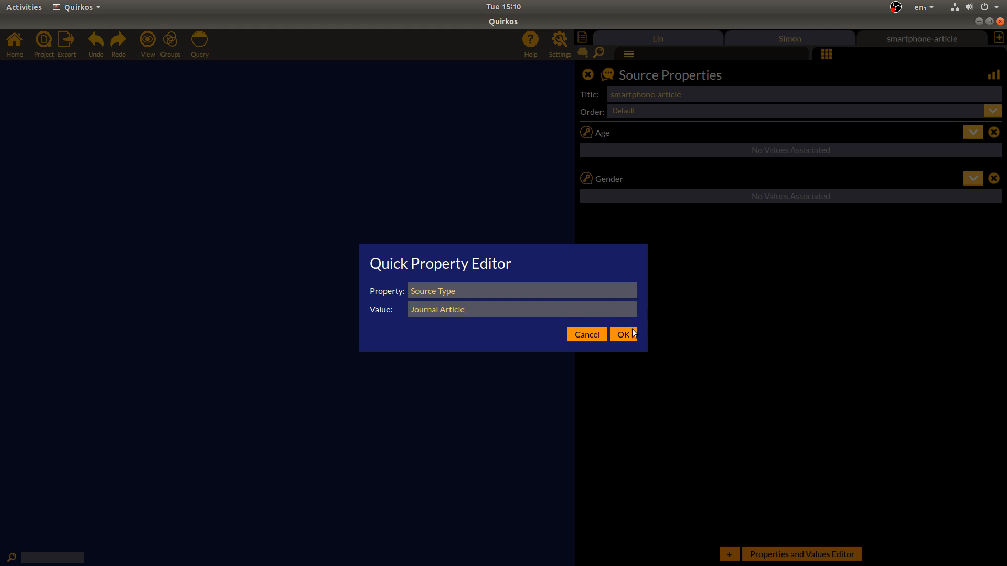
pyautogui.click(629, 335)
# Add a Journal property with value TQR to the article
pyautogui.click(729, 555)
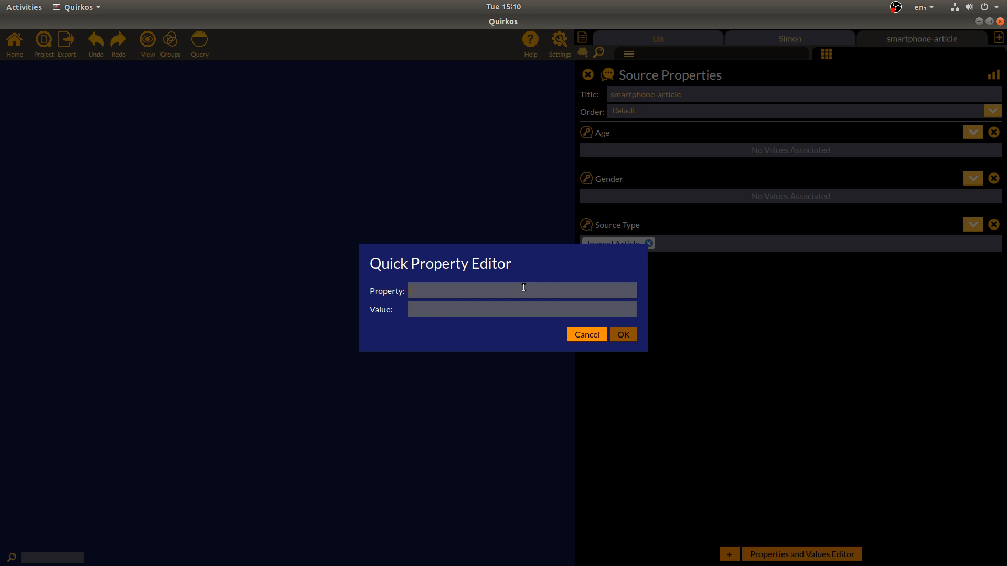
pyautogui.write('Journal')
pyautogui.write('TQR')
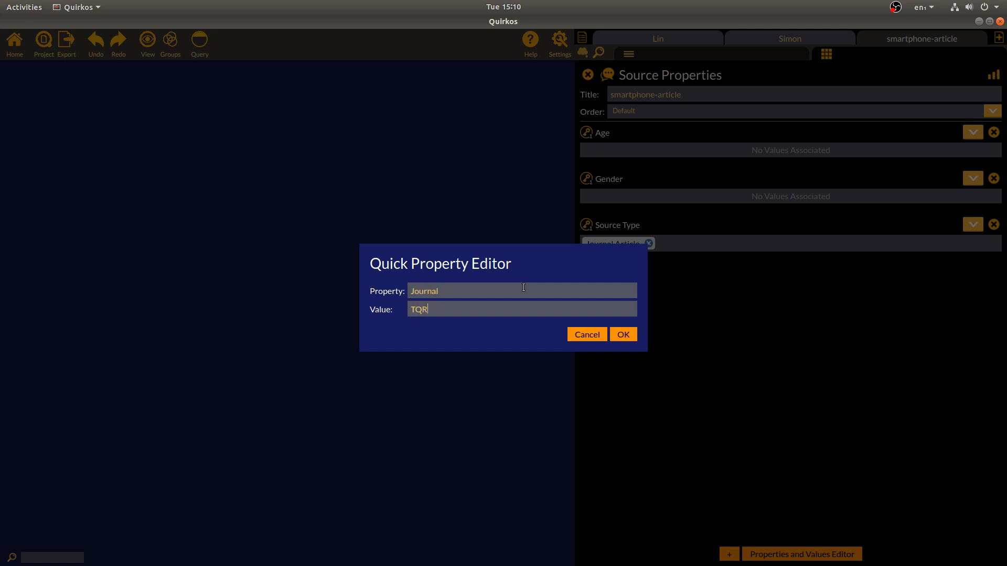
pyautogui.press('Return')
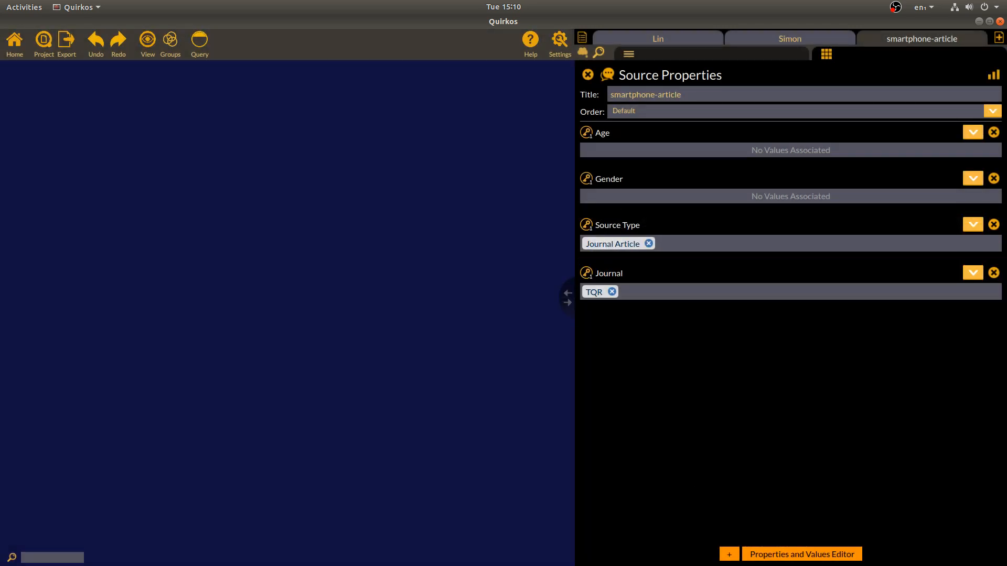
# Add a Year property with value 2018 to the article
pyautogui.click(729, 554)
pyautogui.write('Year')
pyautogui.click(529, 304)
pyautogui.write('2016')
pyautogui.press('BackSpace')
pyautogui.write('8')
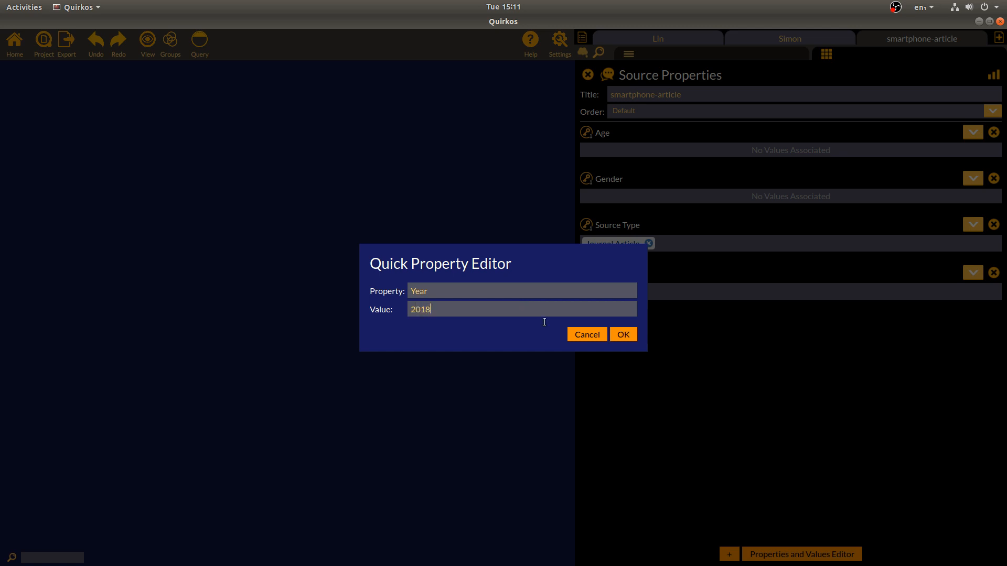
pyautogui.click(623, 334)
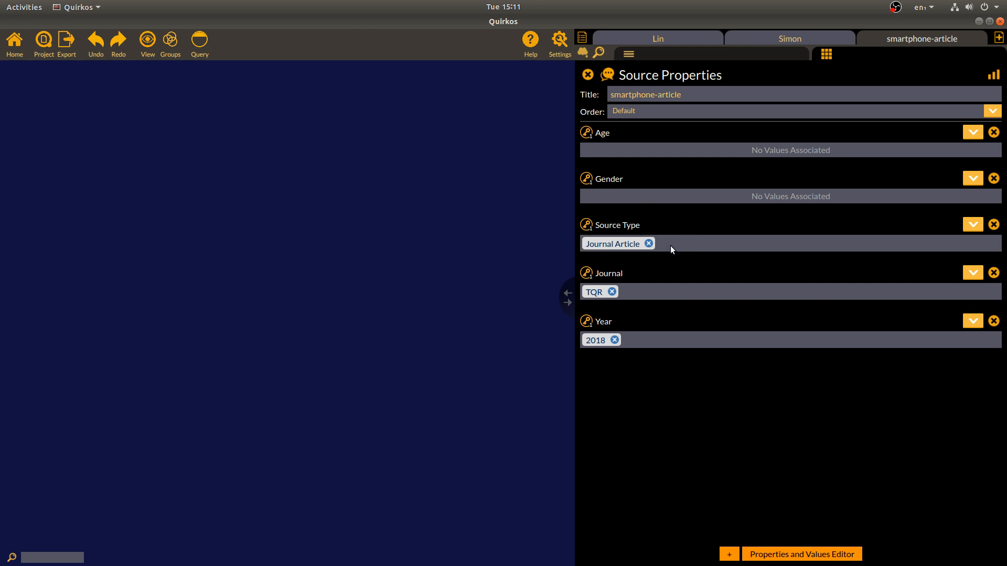
# Create the new Source Type value Interview for the first interview participant's source
pyautogui.click(800, 39)
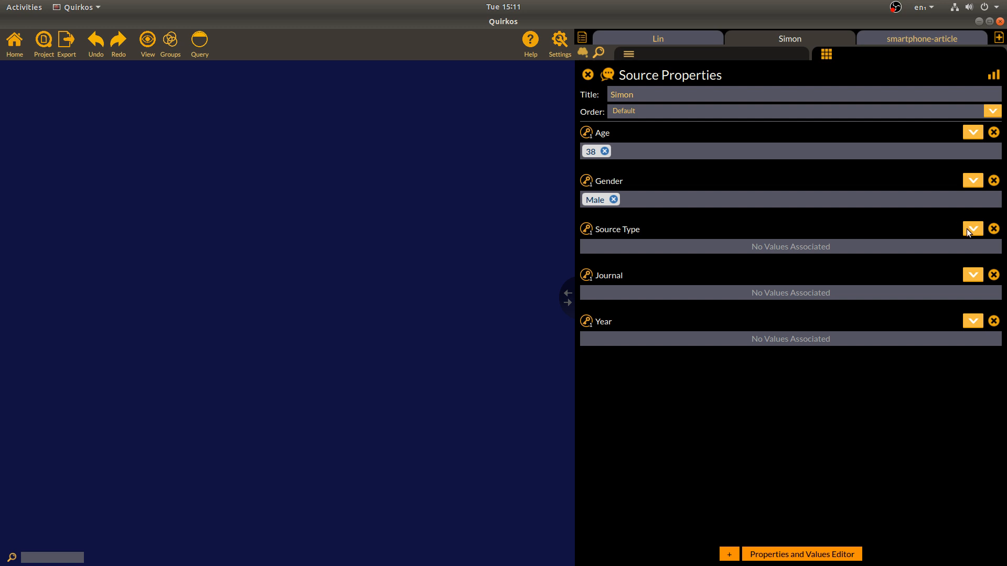
pyautogui.click(972, 230)
pyautogui.click(971, 242)
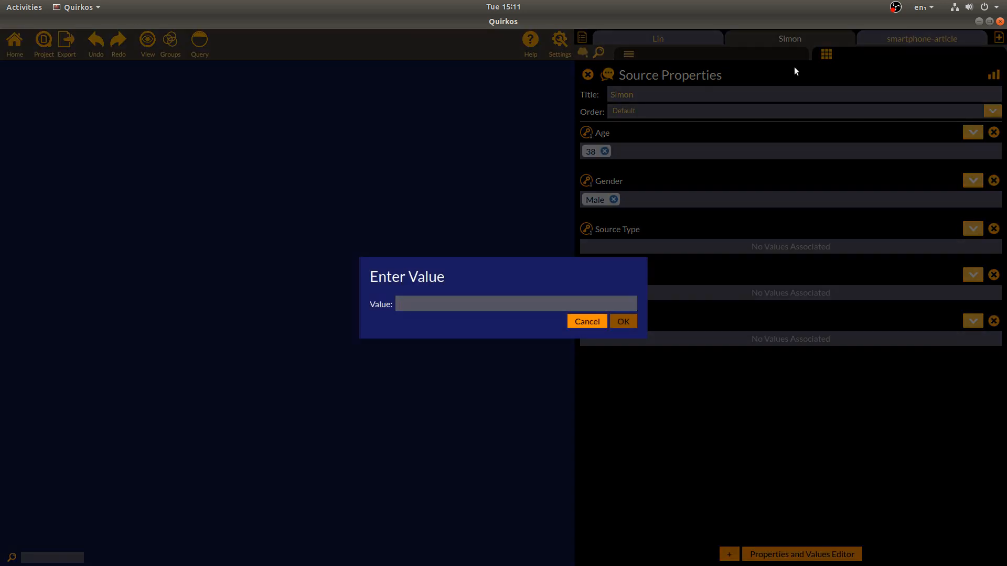
pyautogui.write('Interview')
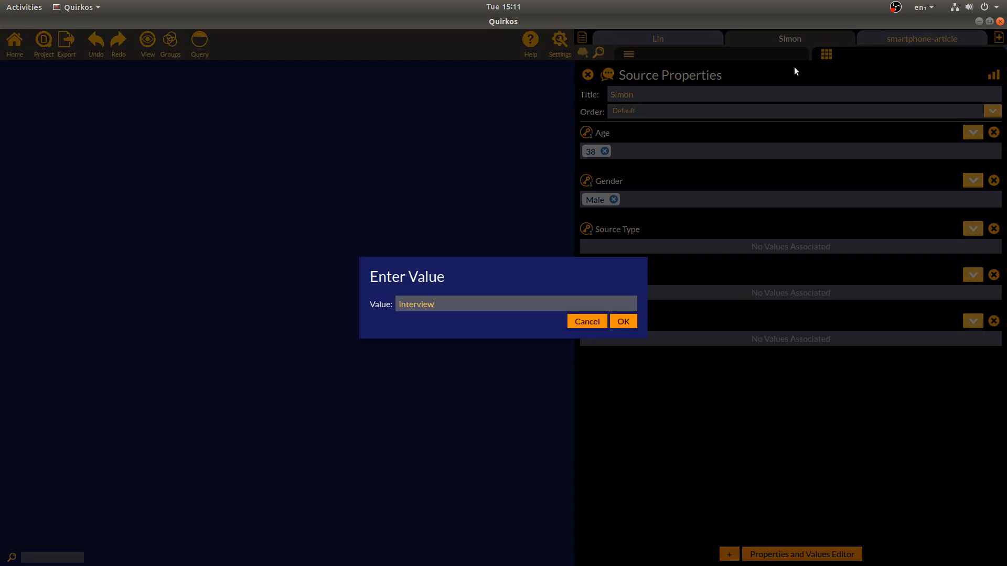
pyautogui.click(627, 326)
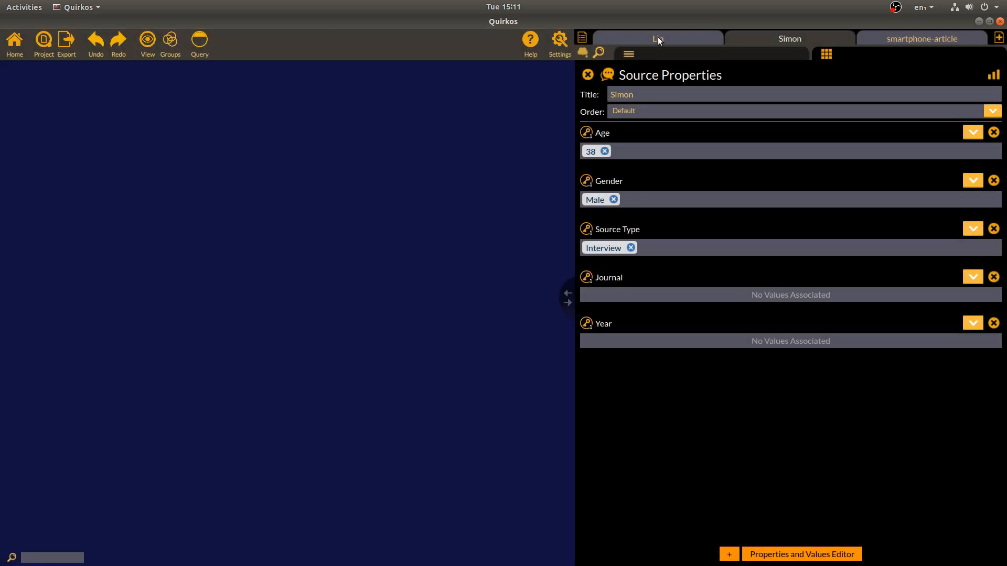
# Assign the existing Interview Source Type to the other participant's source
pyautogui.click(972, 229)
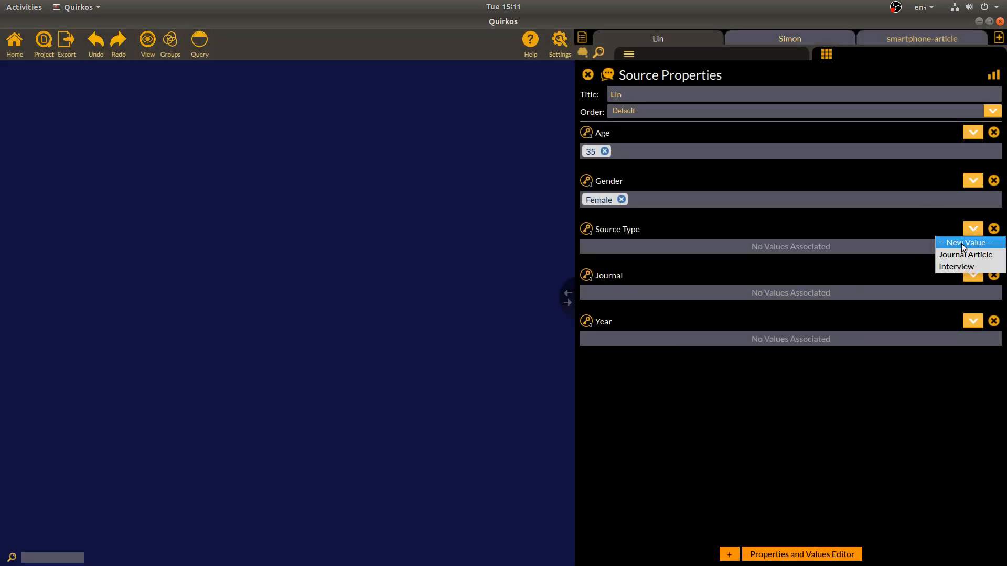
pyautogui.click(961, 244)
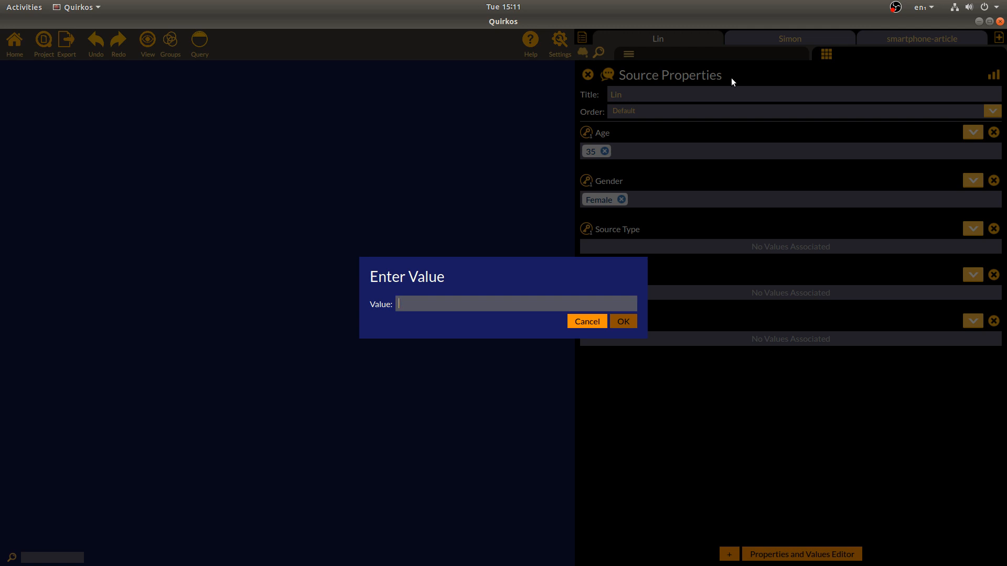
pyautogui.write('Interview')
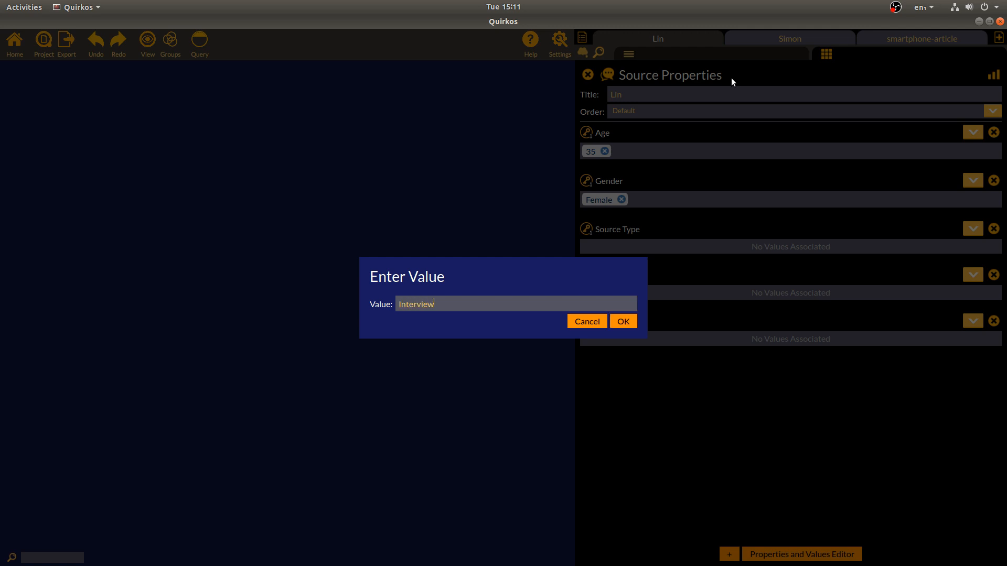
pyautogui.press('Return')
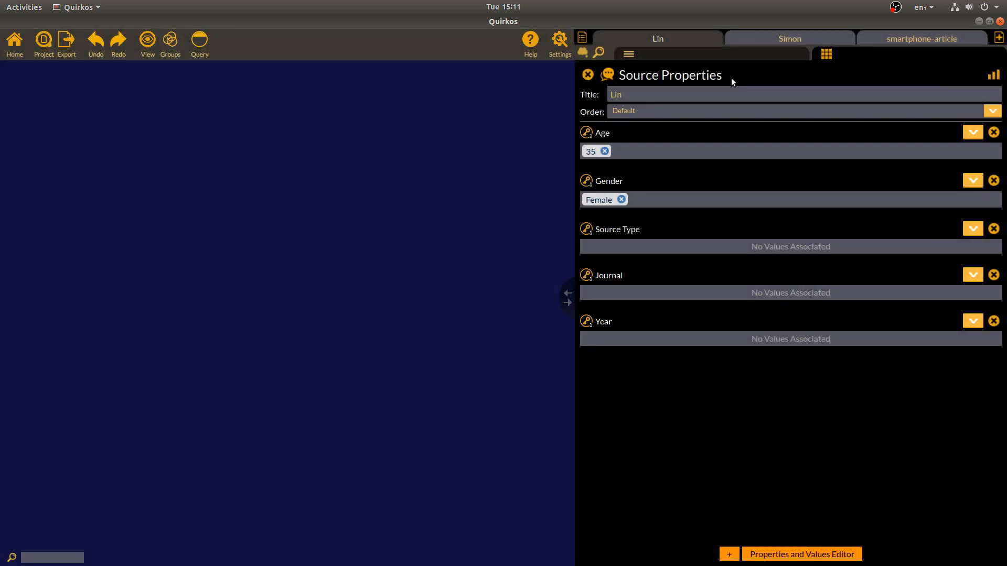
pyautogui.click(973, 229)
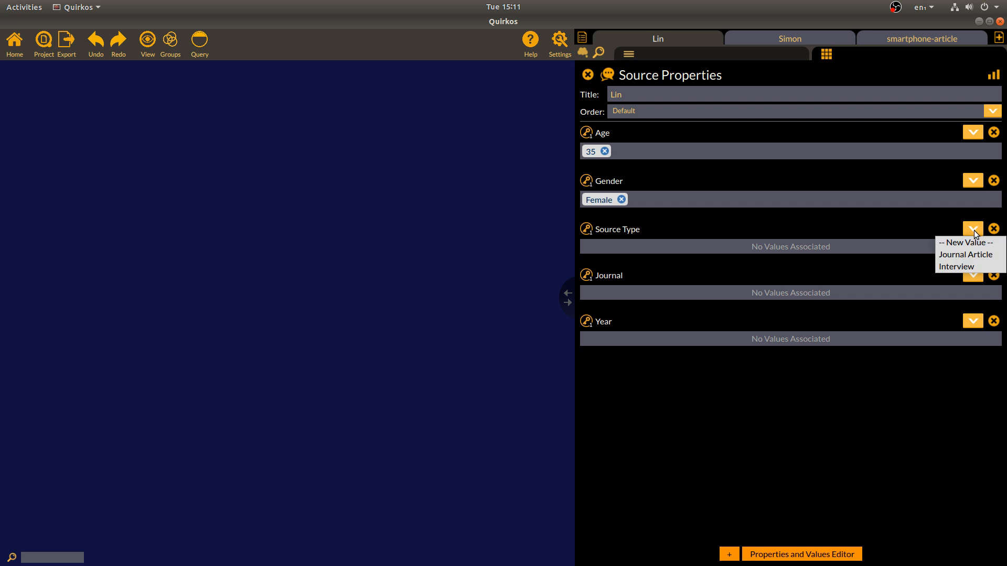
pyautogui.click(964, 267)
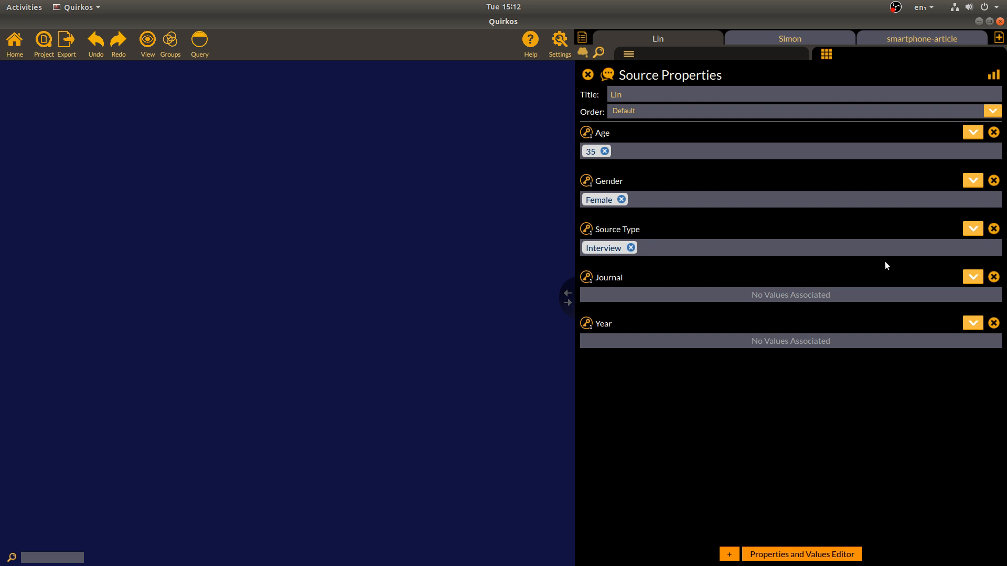
# Close Source Properties to show the transcript, then drag the splitter right to widen the canvas
pyautogui.click(782, 54)
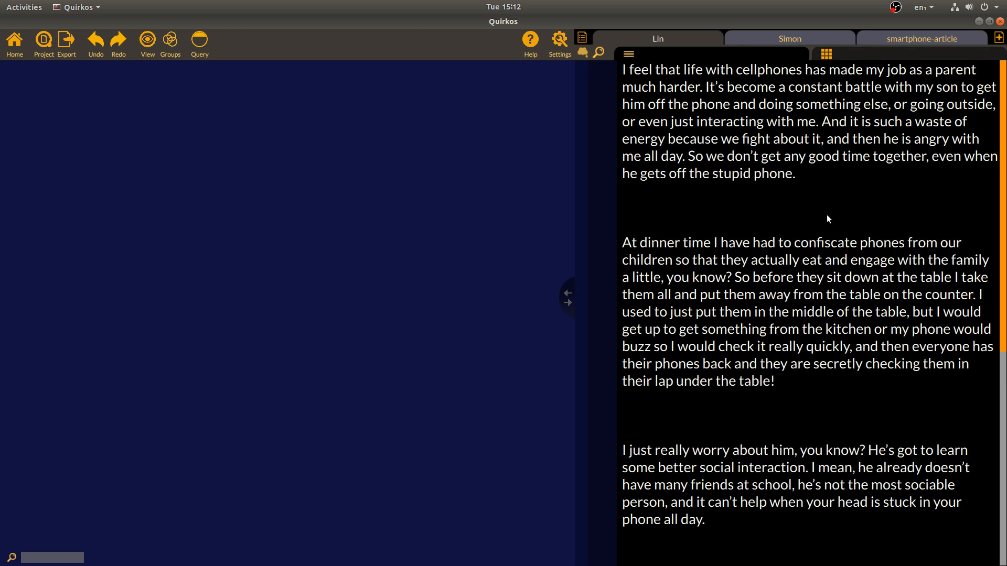
pyautogui.scroll(-3, 879, 358)
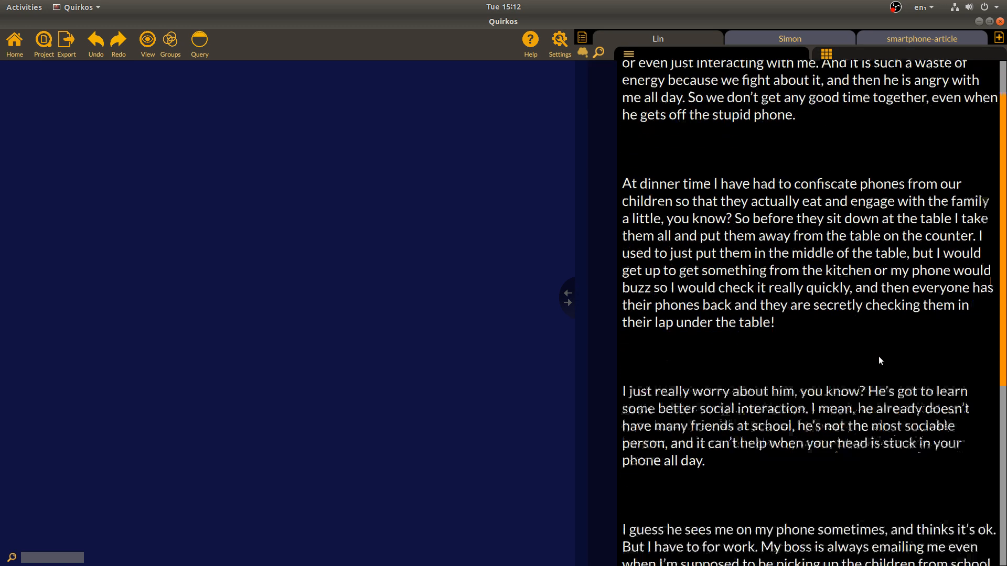
pyautogui.moveTo(1002, 282); pyautogui.dragTo(1002, 167)
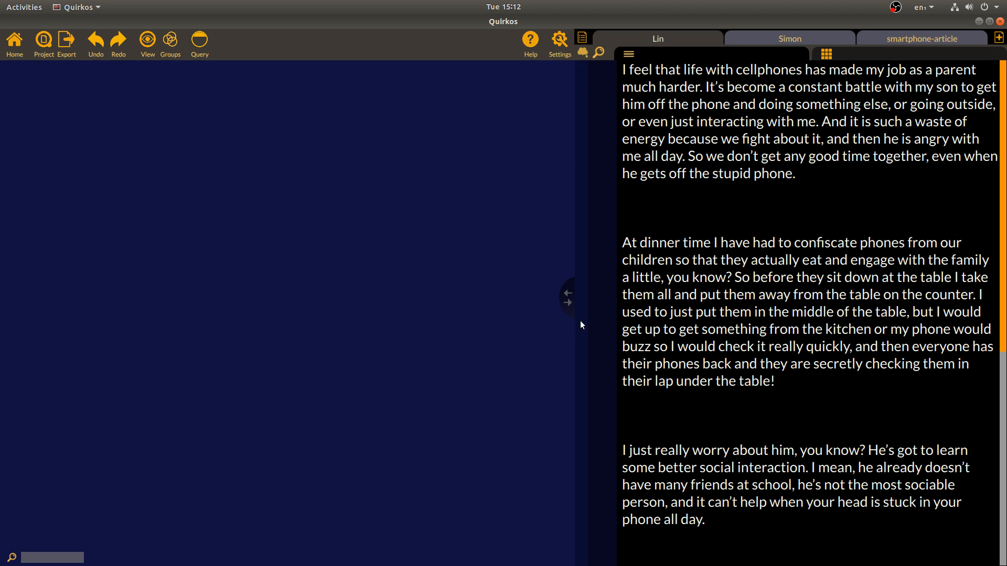
pyautogui.moveTo(579, 299); pyautogui.dragTo(899, 310)
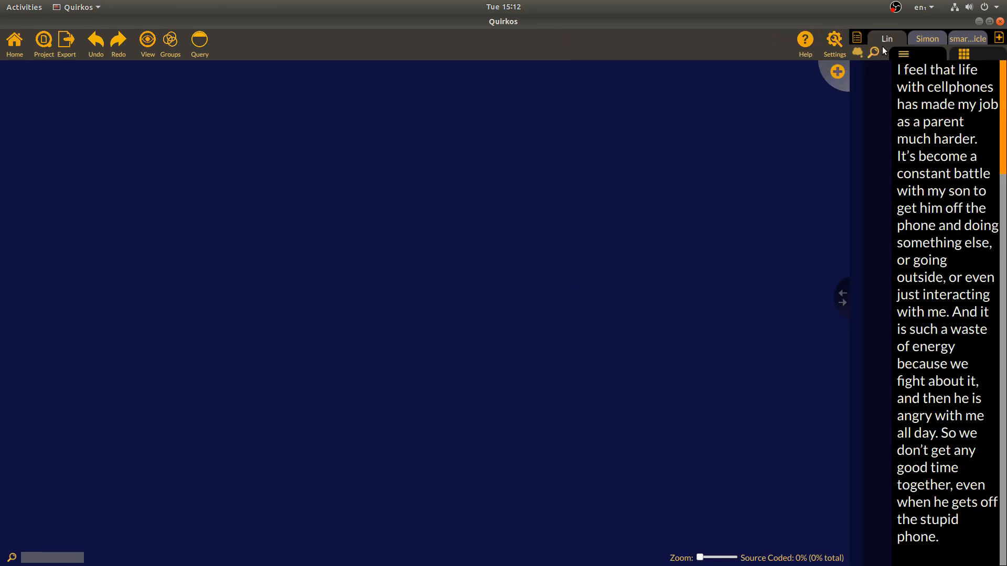
# Create a bright green quirk 'Role of parent' described as 'What a parent feels they have to do'
pyautogui.click(837, 72)
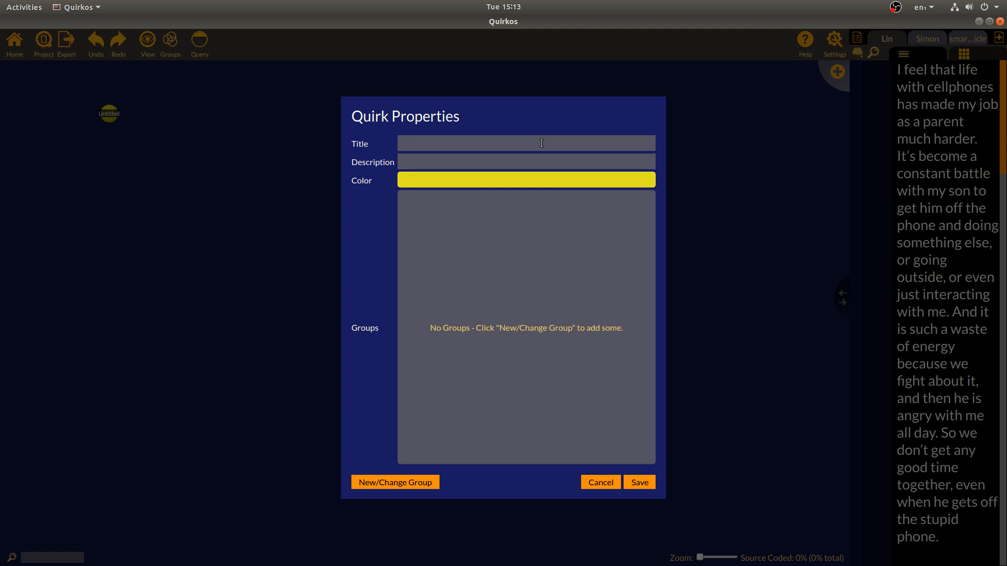
pyautogui.write('Role of part')
pyautogui.write('ent')
pyautogui.write('What a pare')
pyautogui.write('nt feels they have ')
pyautogui.write('to do')
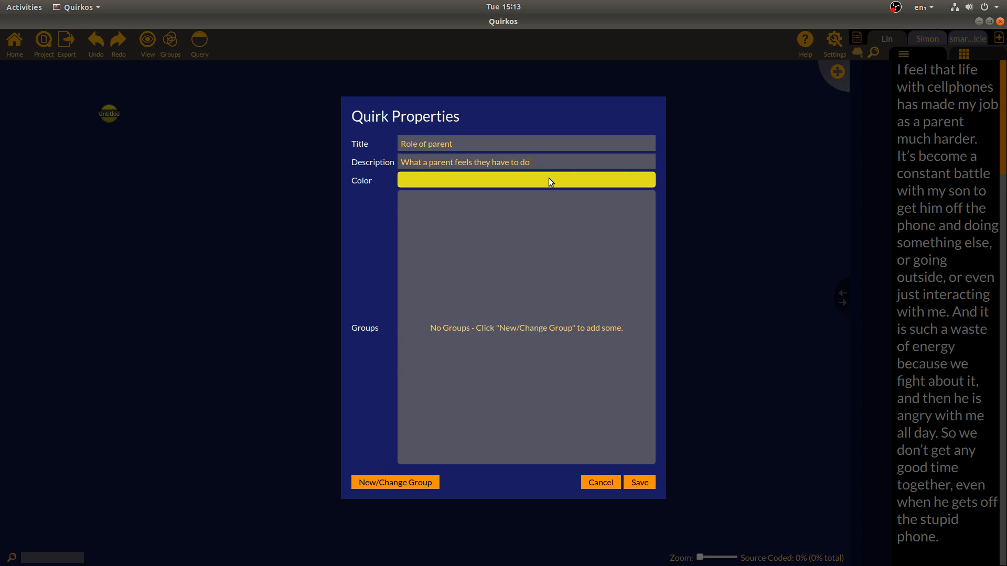
pyautogui.click(545, 181)
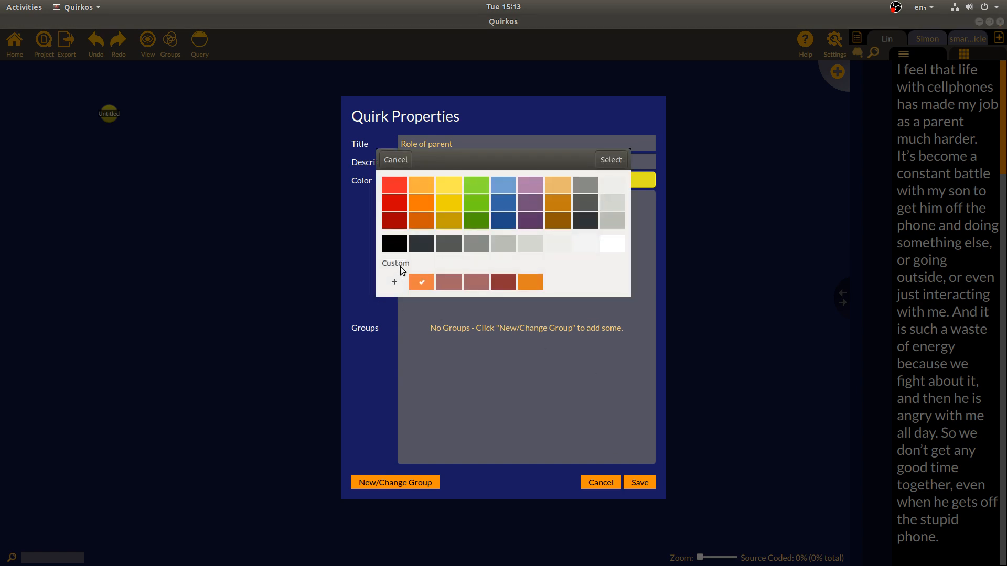
pyautogui.click(395, 282)
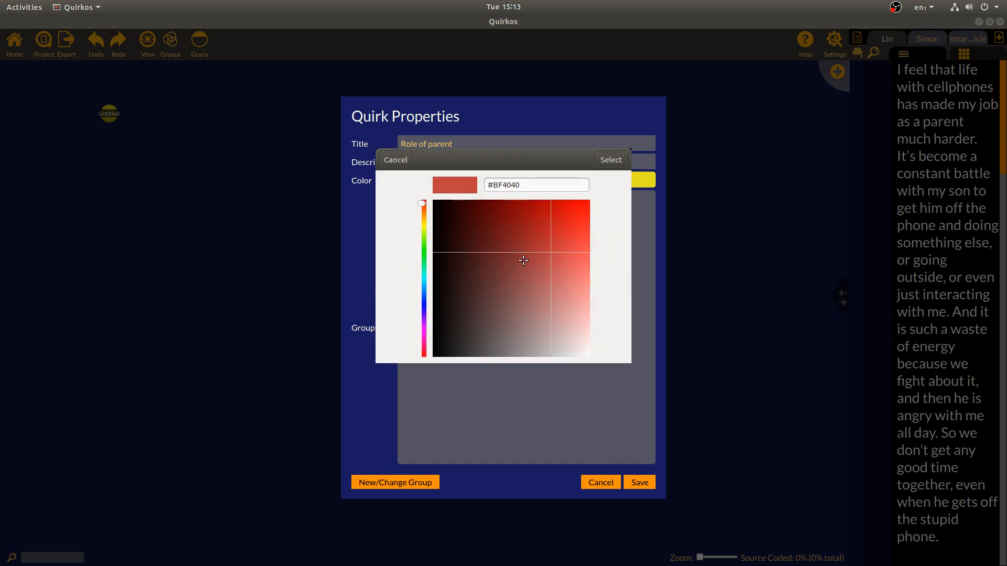
pyautogui.moveTo(523, 261); pyautogui.dragTo(488, 203)
pyautogui.click(422, 254)
pyautogui.moveTo(490, 247); pyautogui.dragTo(575, 223)
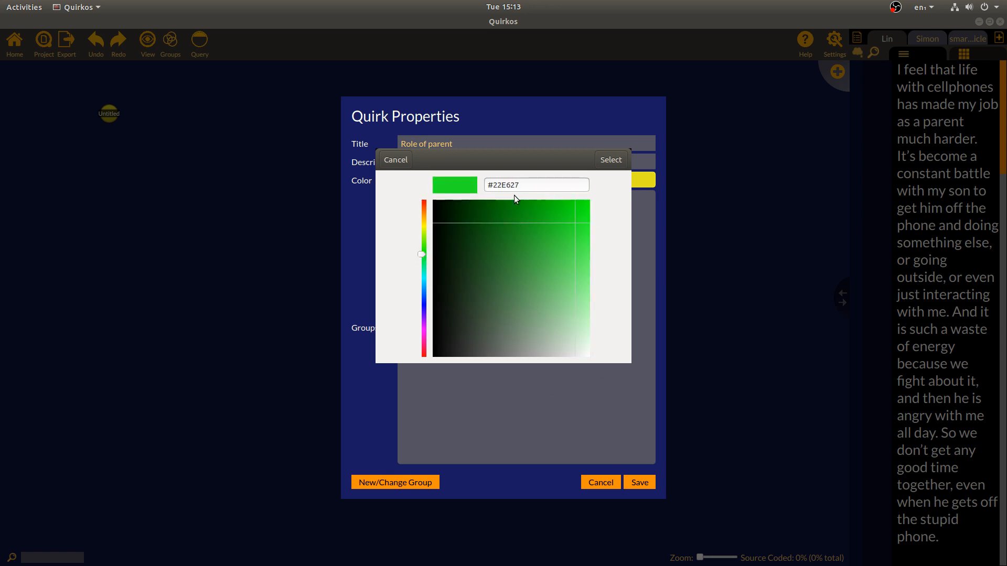
pyautogui.click(611, 159)
pyautogui.click(643, 486)
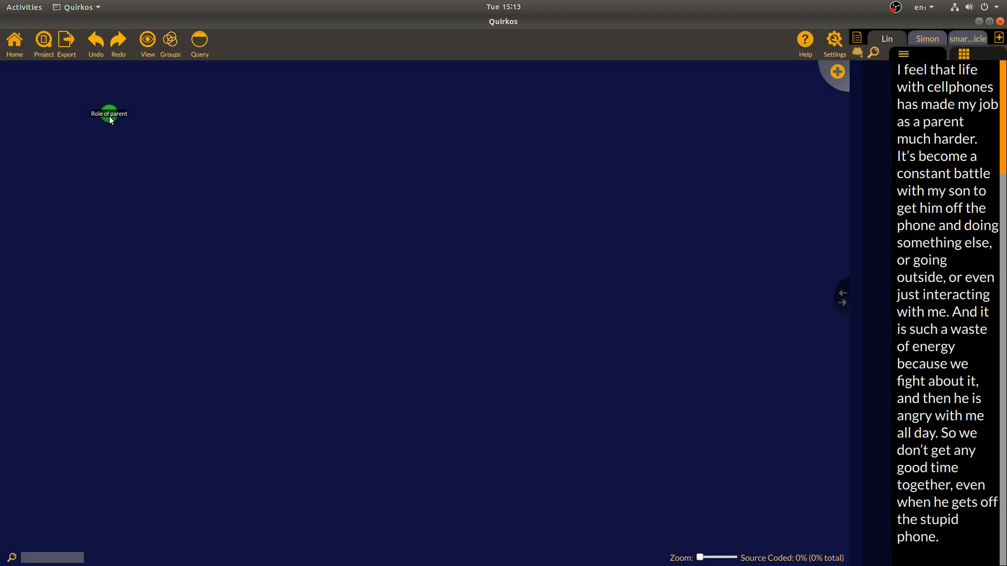
# Drag the Role of parent bubble to the upper right of the canvas
pyautogui.moveTo(111, 121); pyautogui.dragTo(547, 218)
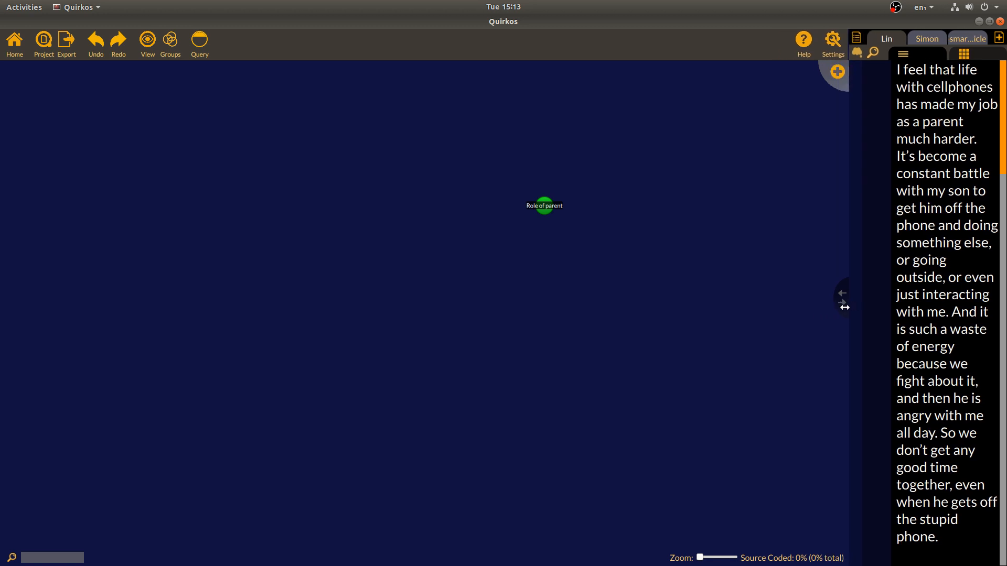
pyautogui.moveTo(546, 207); pyautogui.dragTo(347, 360)
pyautogui.moveTo(580, 398); pyautogui.dragTo(672, 131)
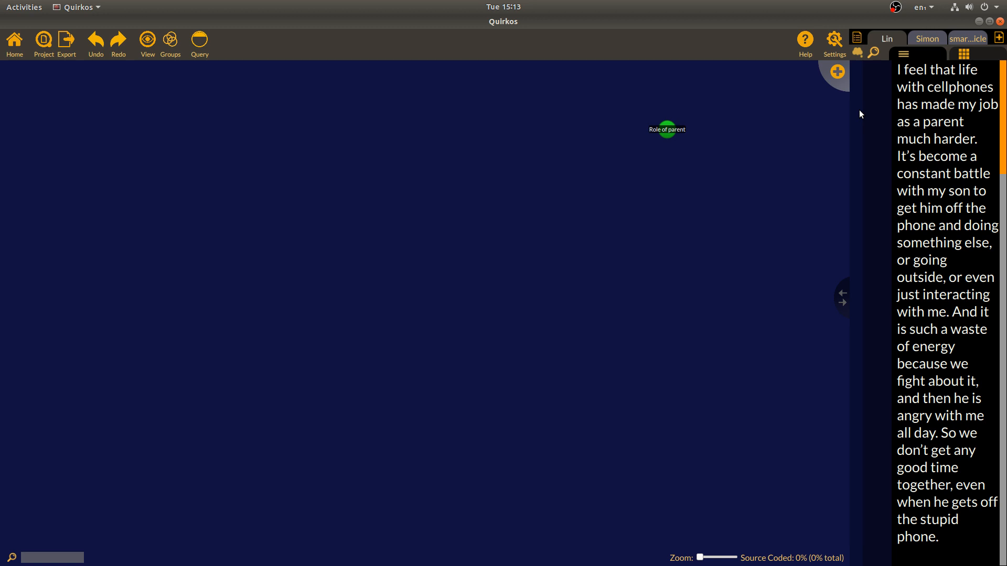
# Create a quirk titled Conflict and place it in the middle of the canvas
pyautogui.click(837, 72)
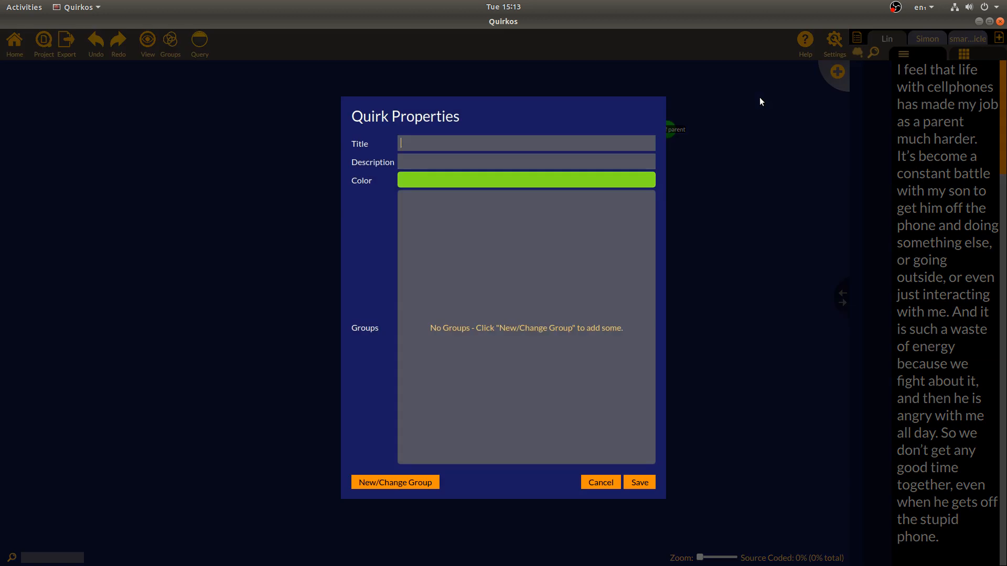
pyautogui.write('Config')
pyautogui.write('t')
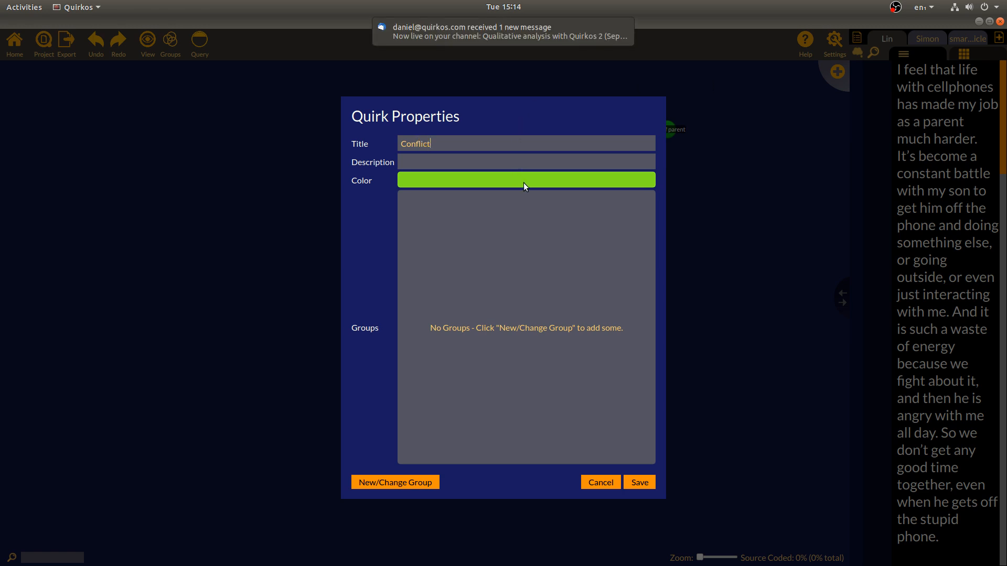
pyautogui.click(398, 220)
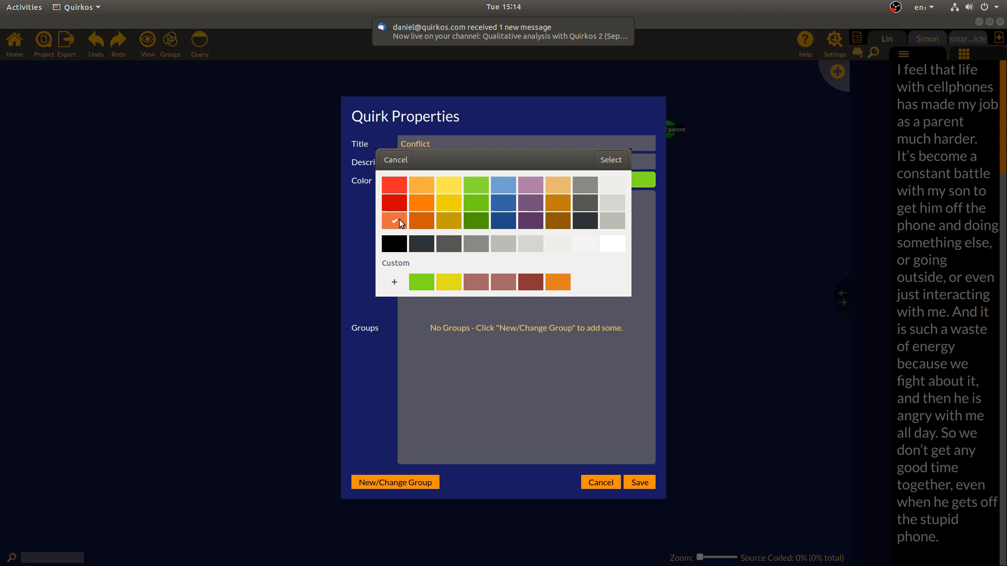
pyautogui.click(641, 486)
pyautogui.moveTo(371, 427); pyautogui.dragTo(474, 262)
# Edit the Conflict quirk to change its colour to bright red
pyautogui.rightClick(474, 262)
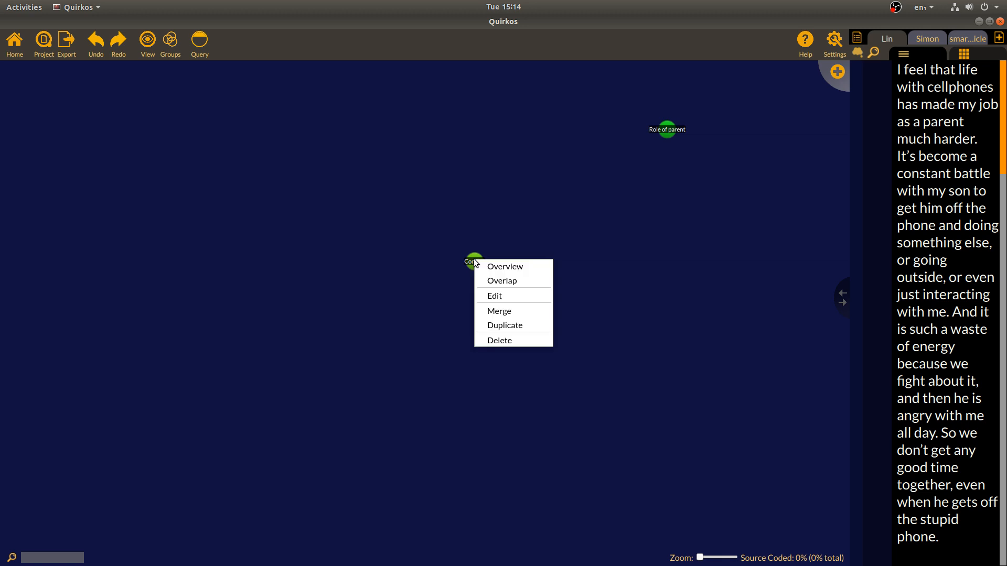
pyautogui.click(504, 296)
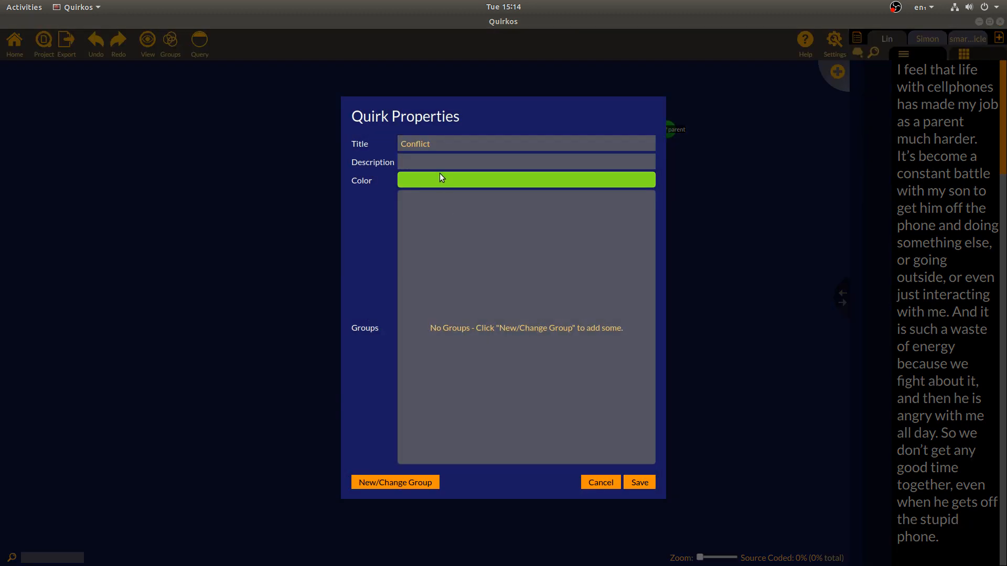
pyautogui.click(439, 174)
pyautogui.click(393, 185)
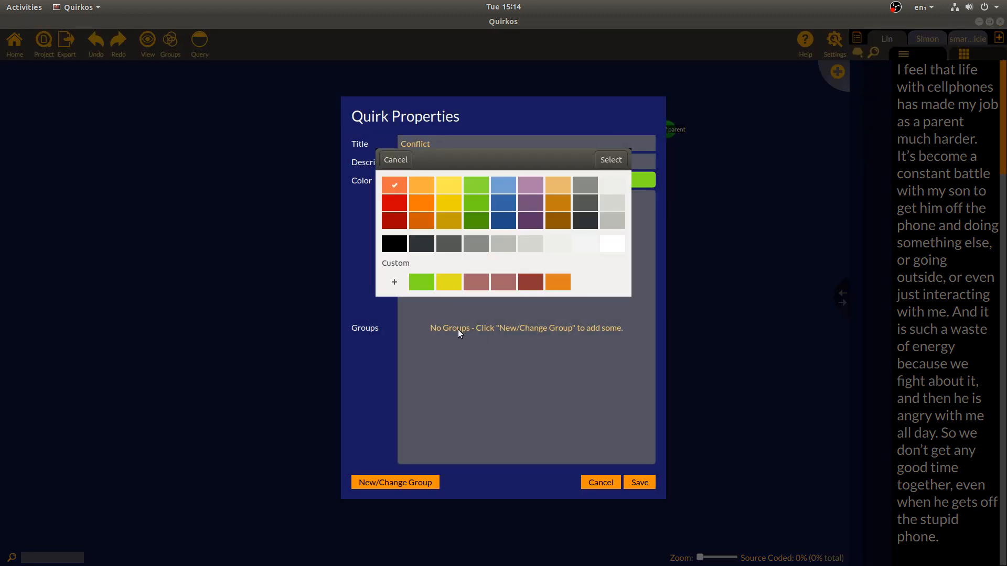
pyautogui.click(611, 159)
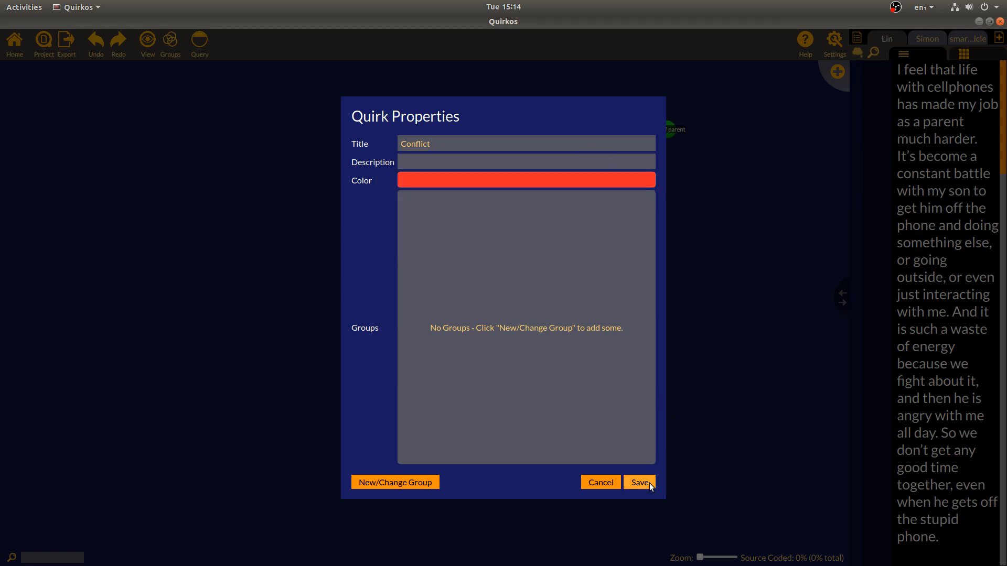
pyautogui.click(640, 483)
# Code the opening sentence as Role of parent and the constant-battle passage as Conflict
pyautogui.moveTo(477, 265); pyautogui.dragTo(655, 202)
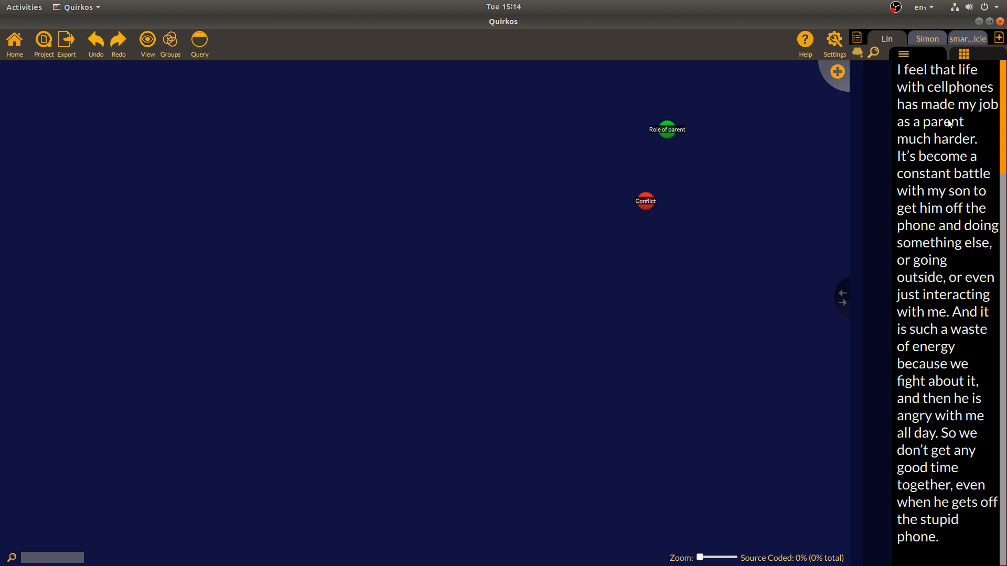
pyautogui.moveTo(898, 73); pyautogui.dragTo(986, 150)
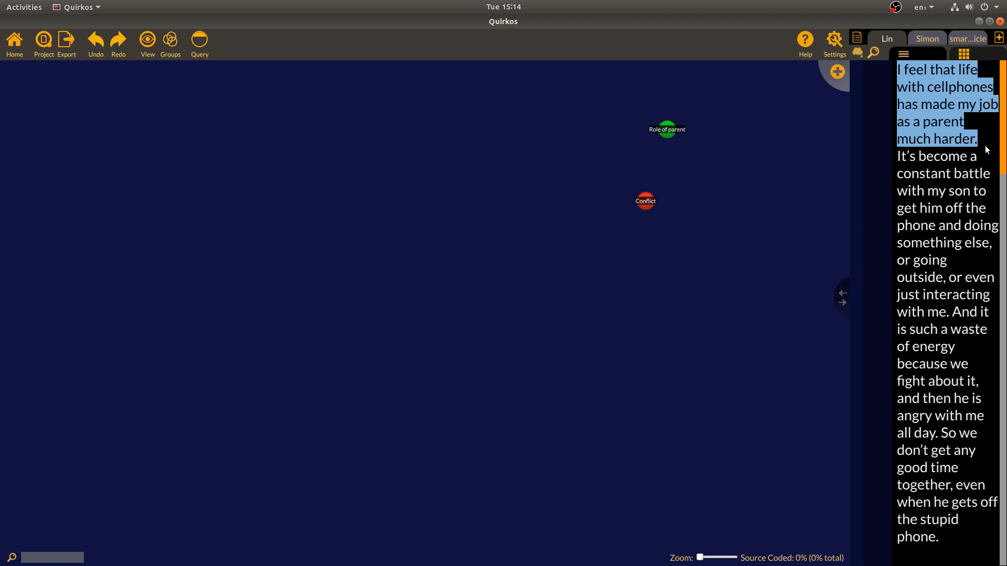
pyautogui.moveTo(962, 84); pyautogui.dragTo(661, 131)
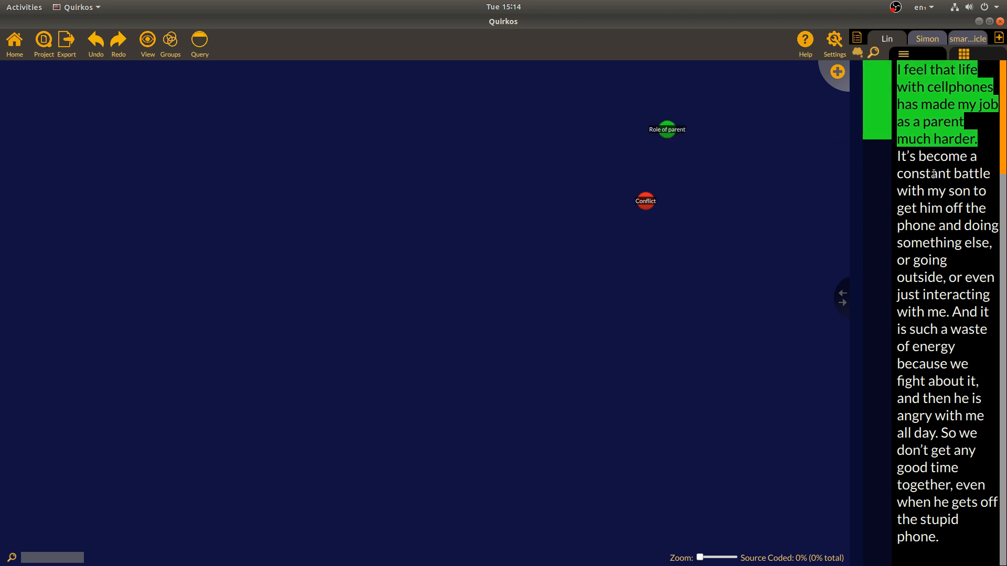
pyautogui.moveTo(898, 158); pyautogui.dragTo(949, 312)
pyautogui.moveTo(922, 278); pyautogui.dragTo(646, 202)
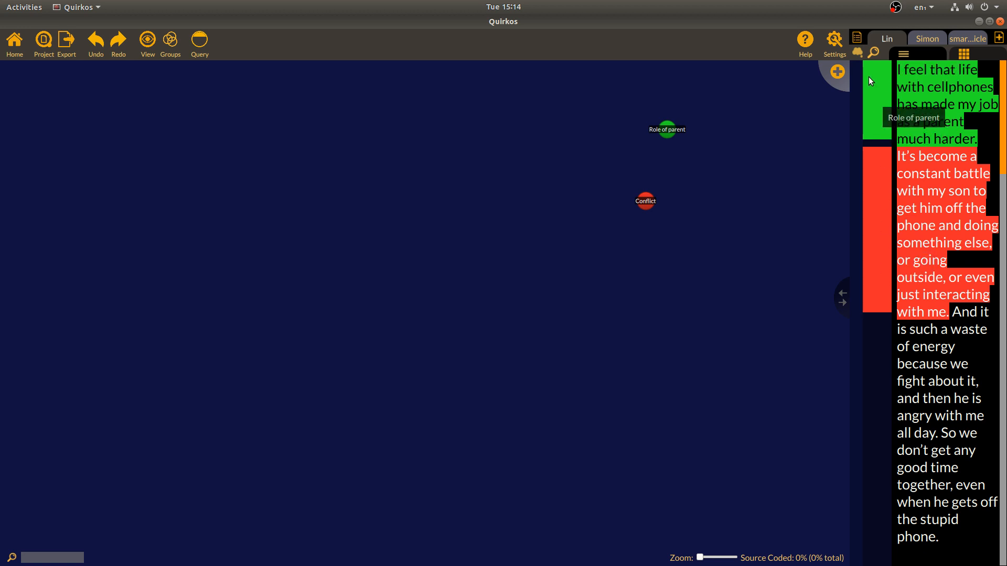
# Also code the first part of the opening sentence as Conflict
pyautogui.moveTo(921, 224); pyautogui.dragTo(926, 226)
pyautogui.moveTo(949, 259); pyautogui.dragTo(887, 191)
pyautogui.click(952, 150)
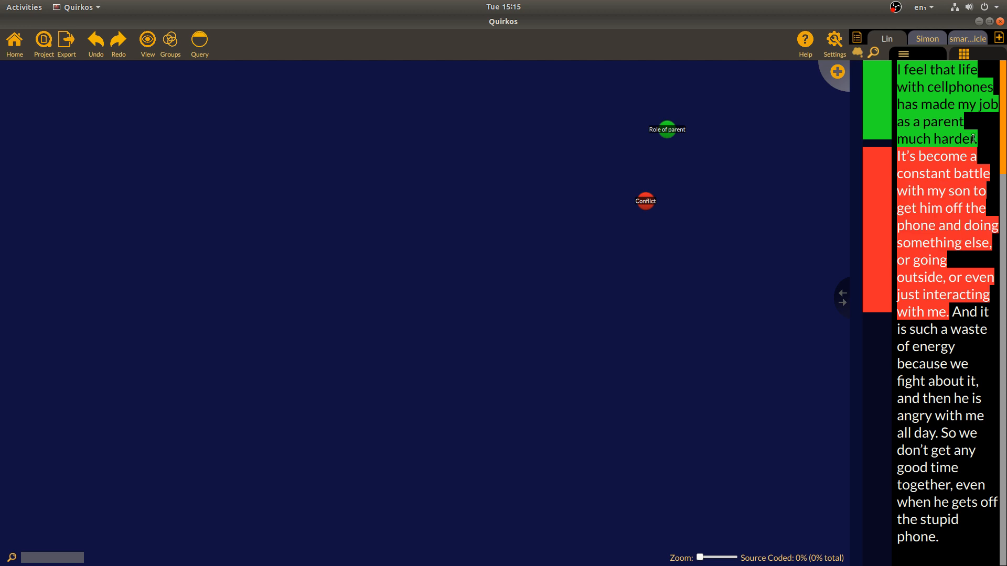
pyautogui.moveTo(978, 140); pyautogui.dragTo(871, 44)
pyautogui.click(928, 105)
pyautogui.moveTo(962, 125); pyautogui.dragTo(878, 54)
pyautogui.moveTo(942, 93); pyautogui.dragTo(623, 206)
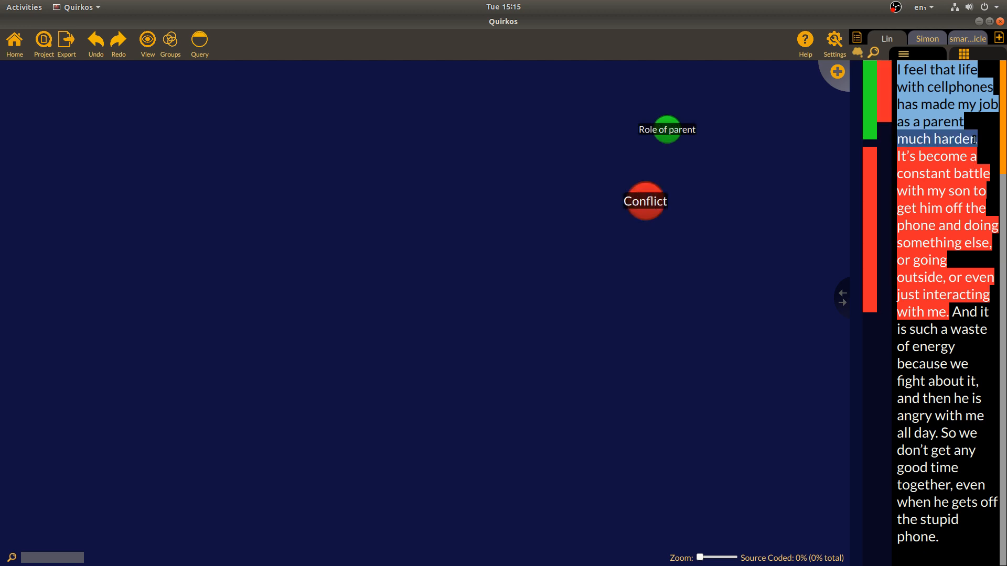
pyautogui.click(924, 135)
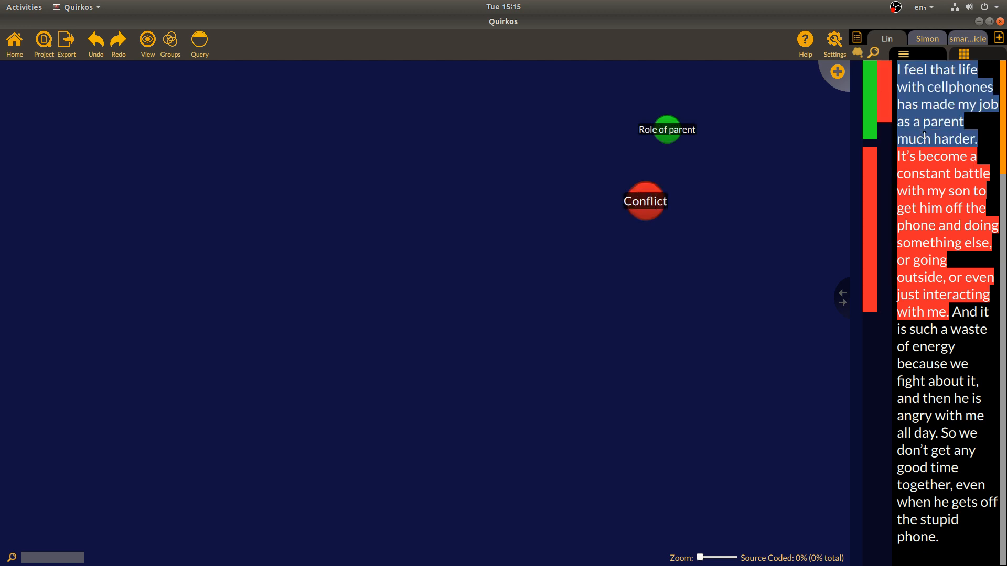
pyautogui.click(873, 98)
# View Conflict's coded quotes, return to the project view, and nudge Conflict and Role of parent toward the centre
pyautogui.doubleClick(645, 201)
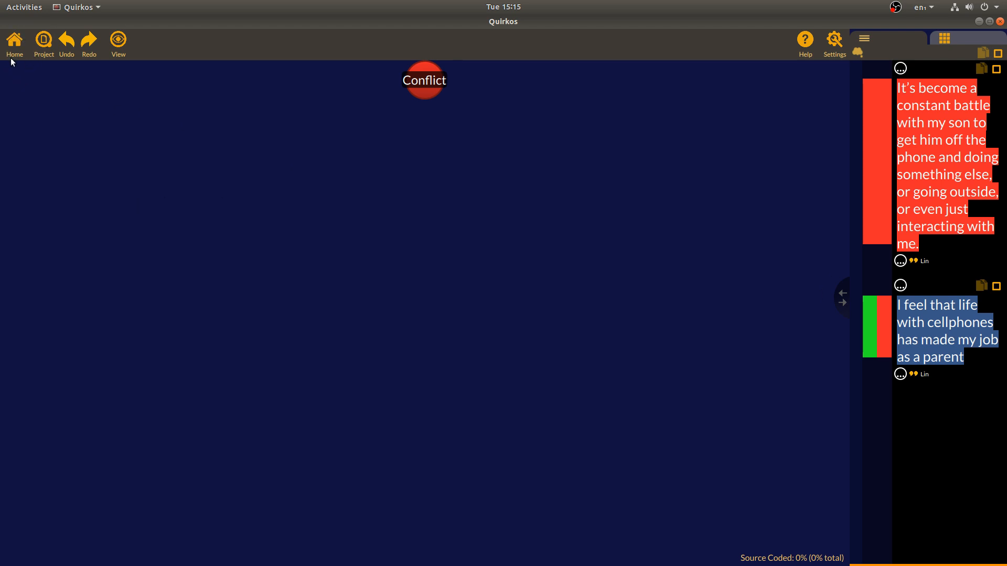
pyautogui.click(16, 43)
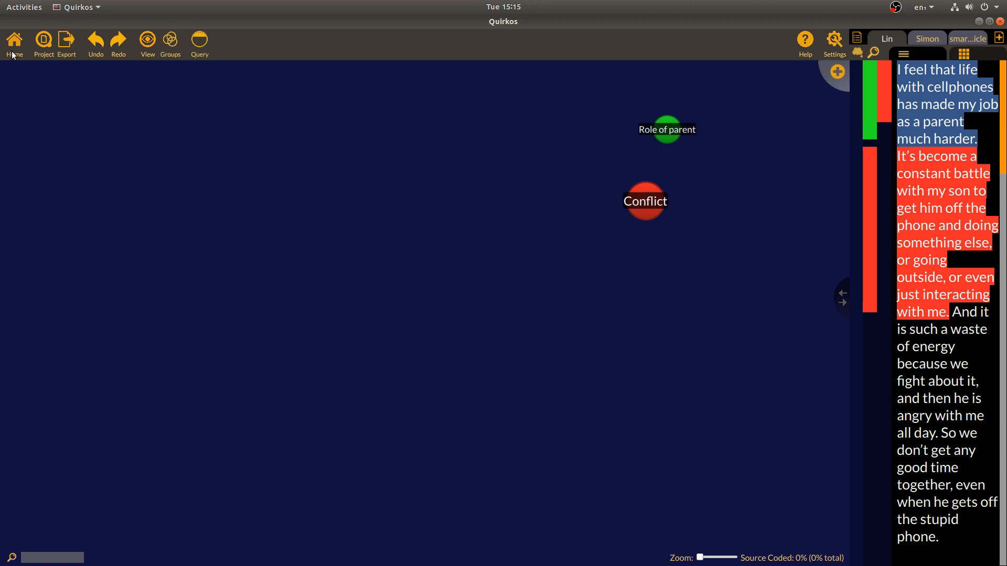
pyautogui.moveTo(629, 217); pyautogui.dragTo(484, 240)
pyautogui.moveTo(662, 129); pyautogui.dragTo(638, 168)
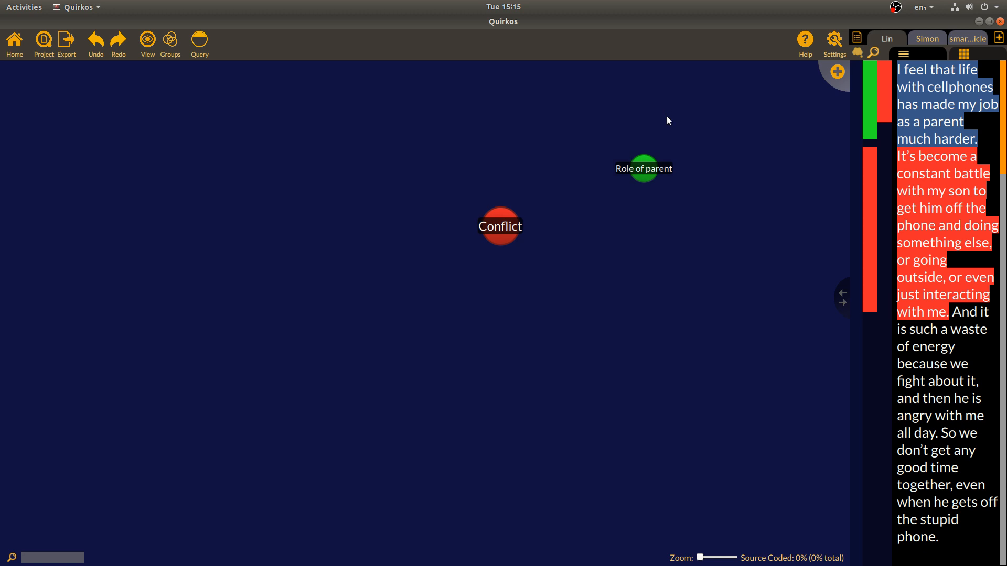
# Create a red quirk titled 'Fighting' and place it near Conflict
pyautogui.click(841, 69)
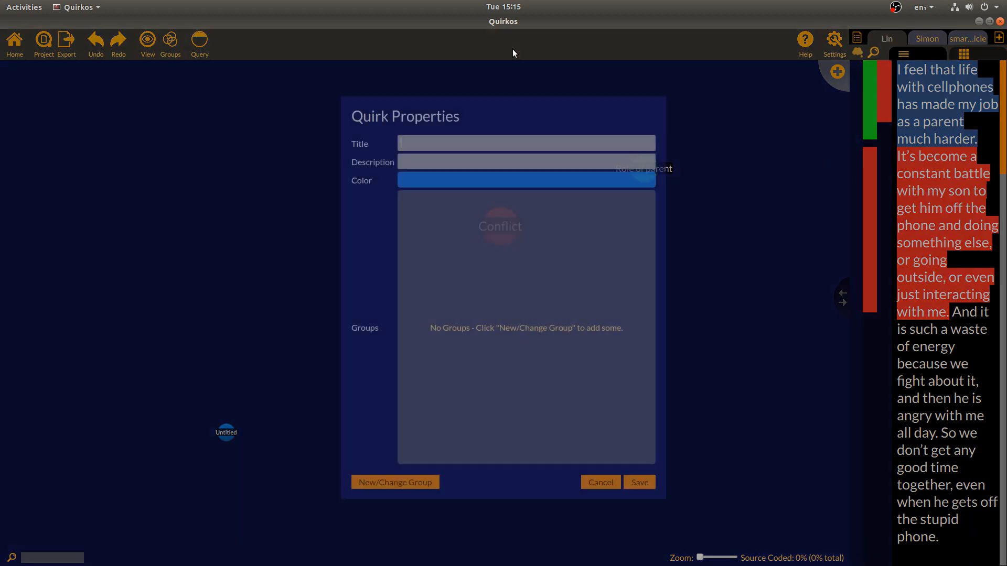
pyautogui.write('Fighting')
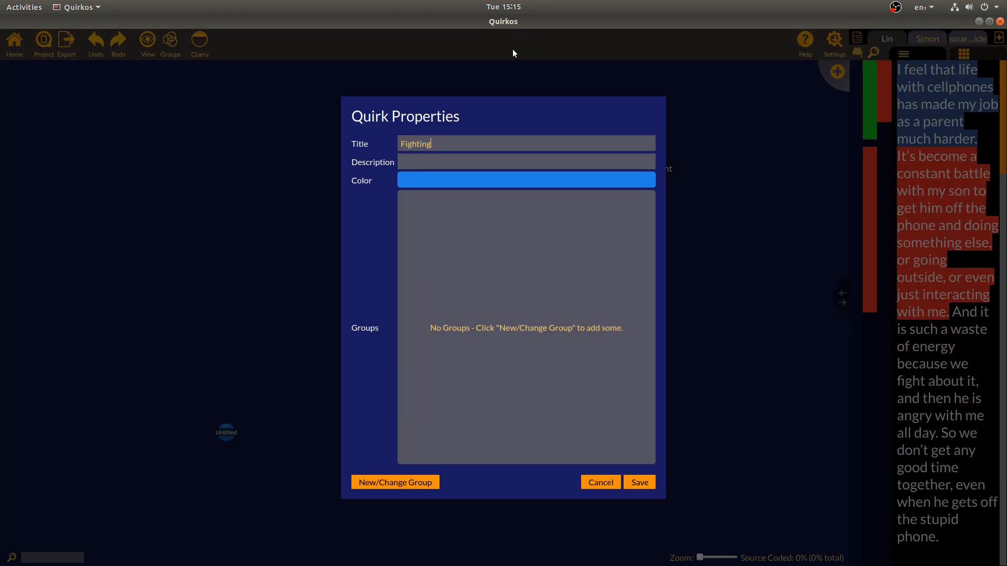
pyautogui.click(461, 178)
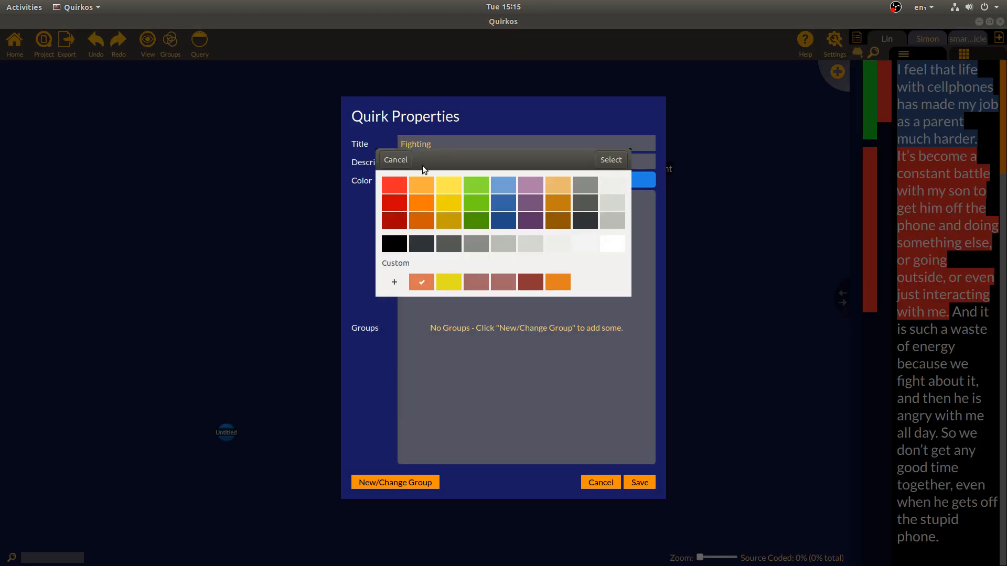
pyautogui.click(399, 203)
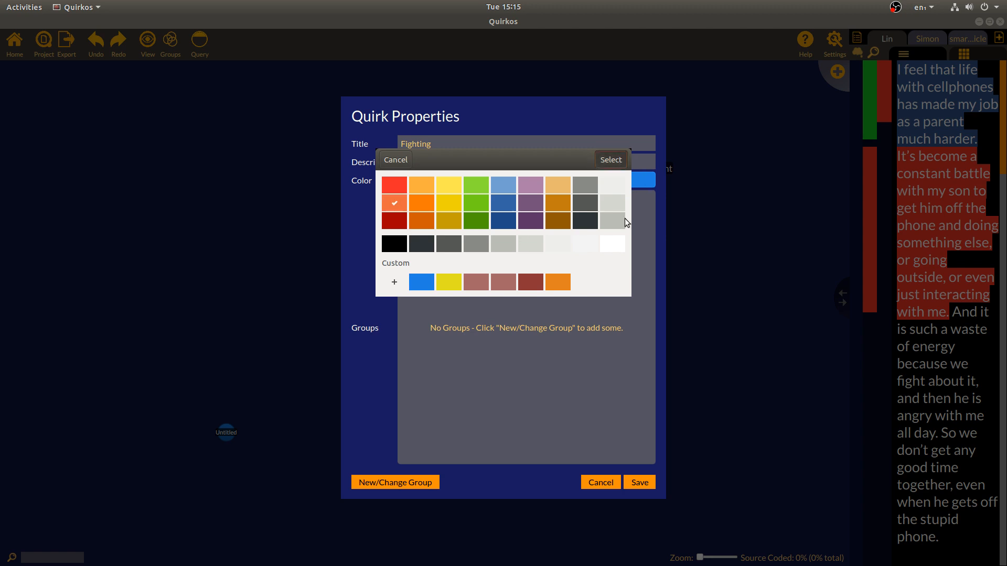
pyautogui.click(610, 159)
pyautogui.click(640, 482)
pyautogui.moveTo(224, 437); pyautogui.dragTo(599, 336)
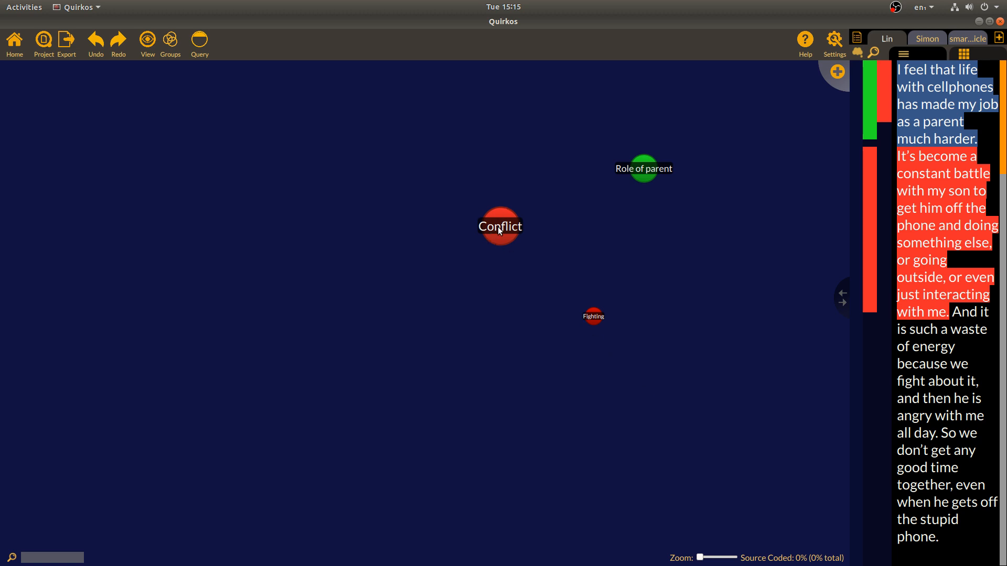
# Nest the Fighting quirk under the Conflict quirk
pyautogui.moveTo(500, 231); pyautogui.dragTo(884, 91)
pyautogui.moveTo(591, 318); pyautogui.dragTo(498, 229)
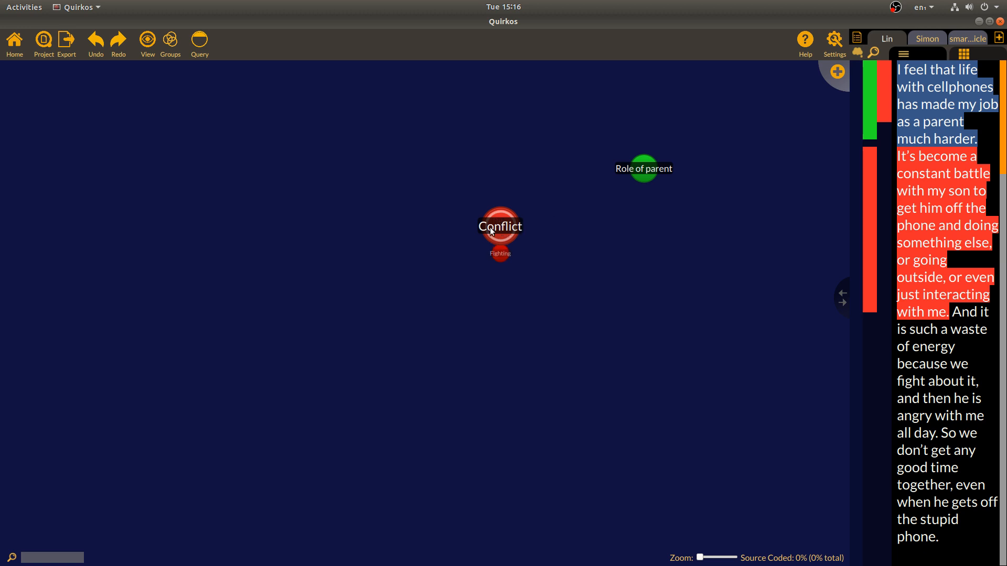
pyautogui.moveTo(501, 220)
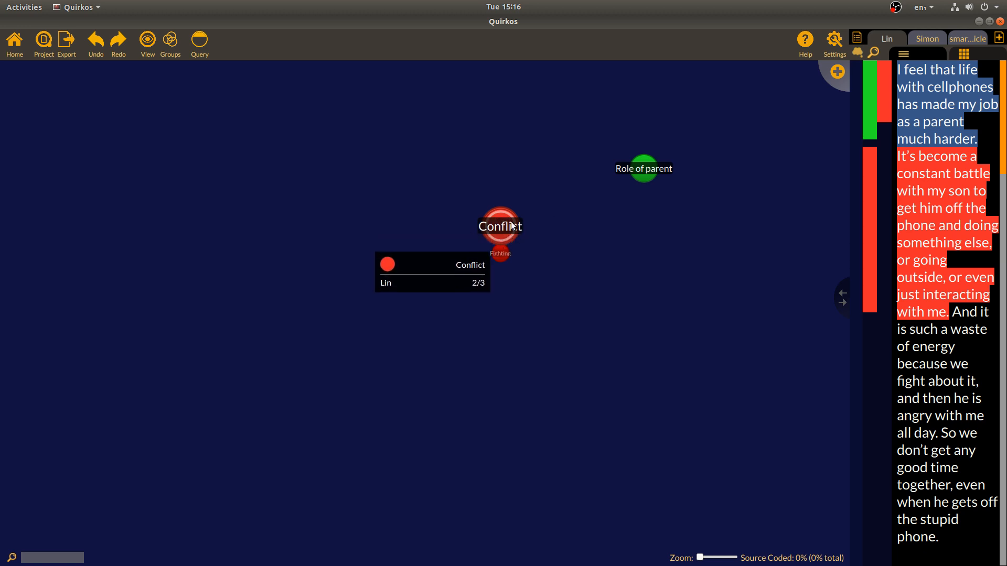
pyautogui.moveTo(502, 260)
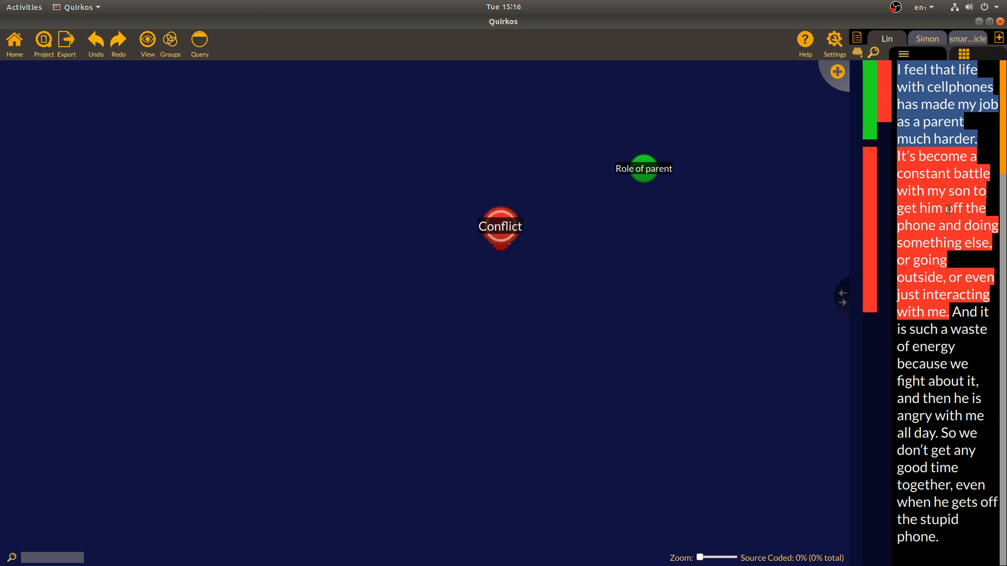
# Code the passage from 'And it is such a waste' to 'all day.' as Fighting, then start a new quirk
pyautogui.moveTo(898, 159); pyautogui.dragTo(974, 361)
pyautogui.click(974, 362)
pyautogui.moveTo(954, 310); pyautogui.dragTo(938, 435)
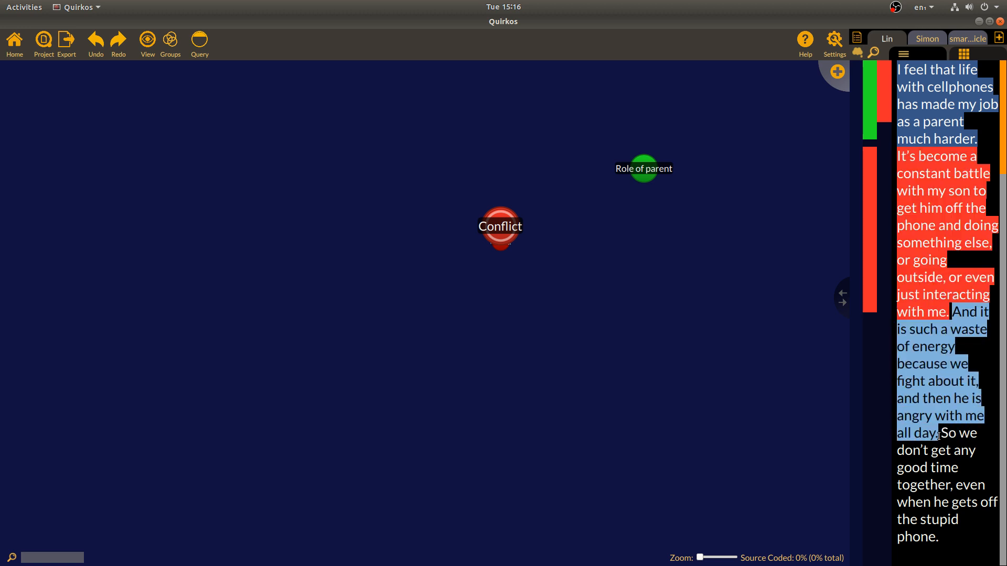
pyautogui.moveTo(922, 365); pyautogui.dragTo(484, 241)
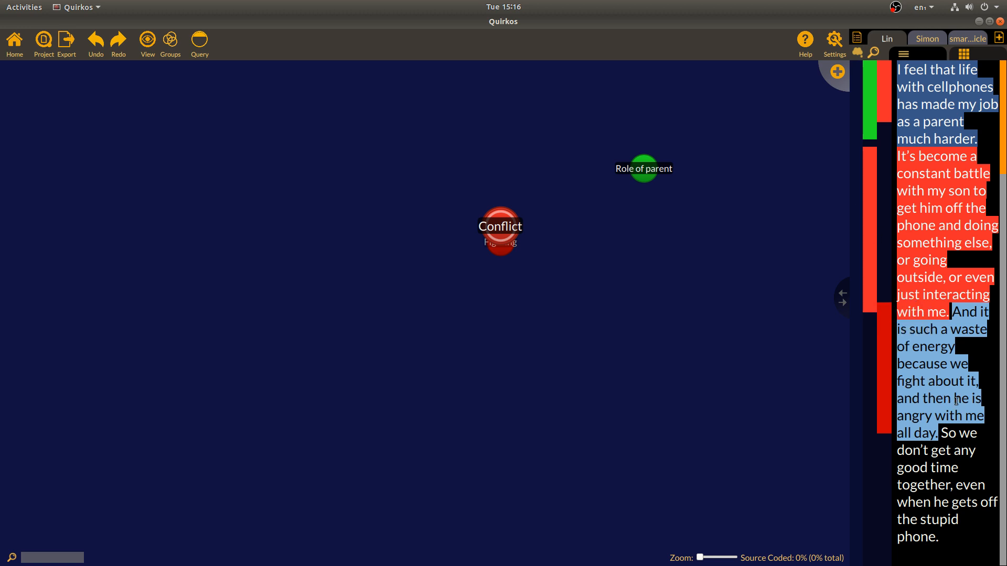
pyautogui.moveTo(957, 403); pyautogui.dragTo(833, 73)
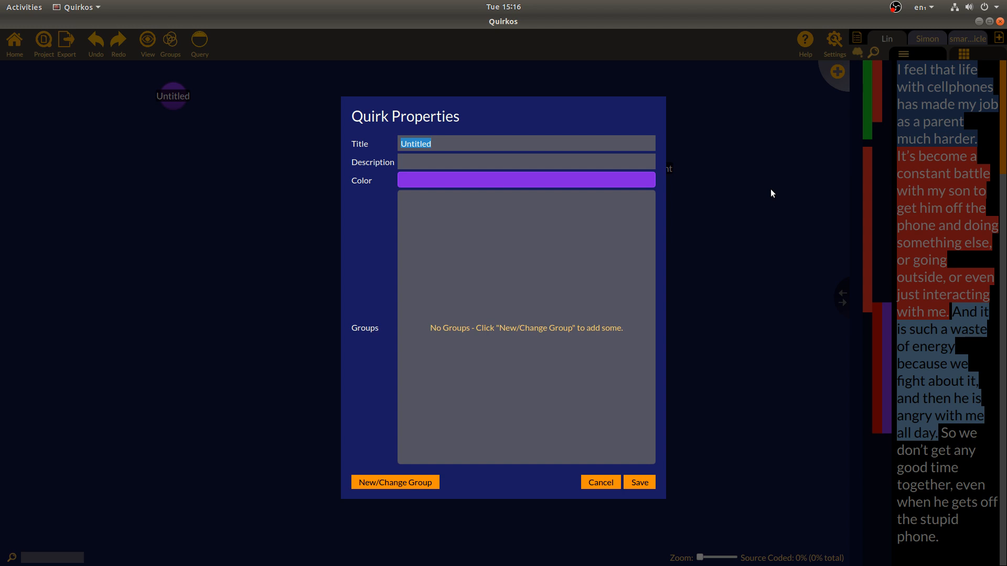
# Name the new purple quirk 'Anger', save it, and nest it under Conflict
pyautogui.write('Anger')
pyautogui.click(636, 481)
pyautogui.moveTo(156, 93); pyautogui.dragTo(502, 227)
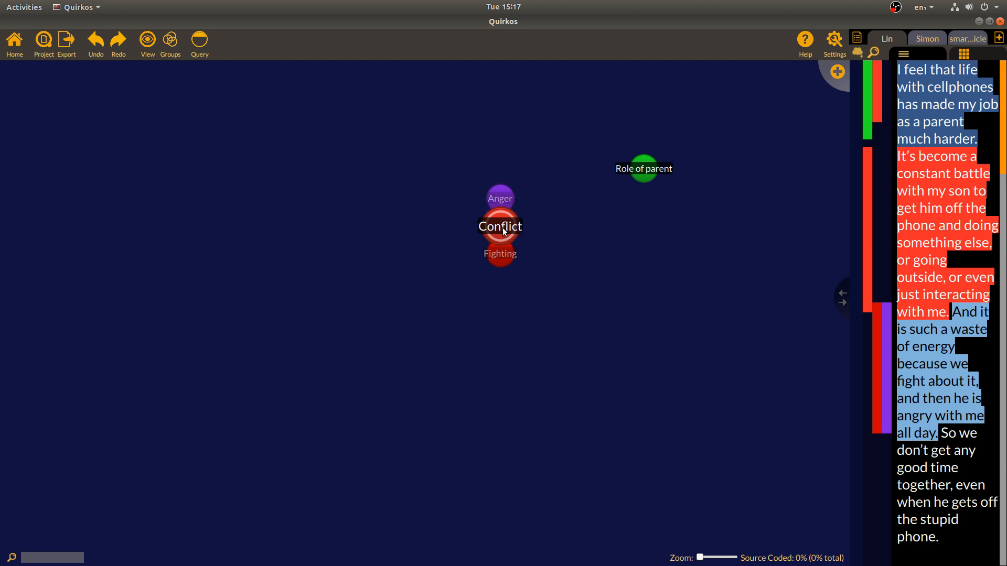
pyautogui.moveTo(504, 232)
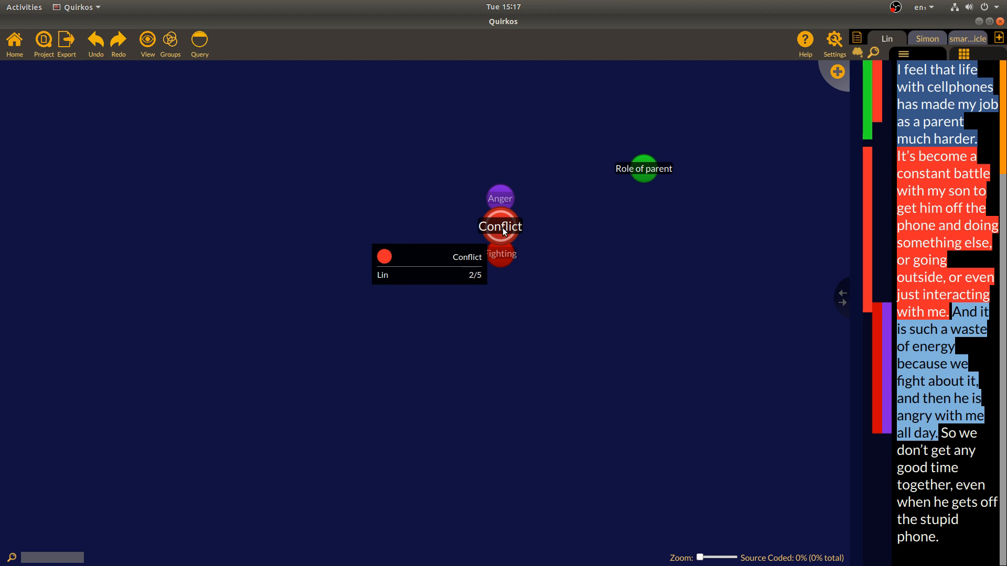
# Widen the source text pane and move the Conflict cluster up and right
pyautogui.moveTo(840, 297); pyautogui.dragTo(836, 296)
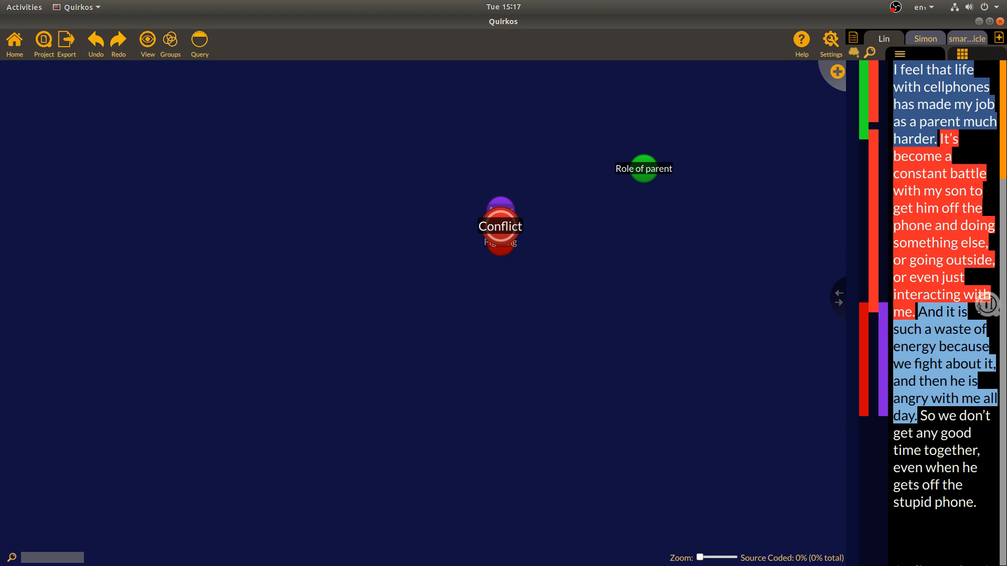
pyautogui.moveTo(1002, 136); pyautogui.dragTo(995, 108)
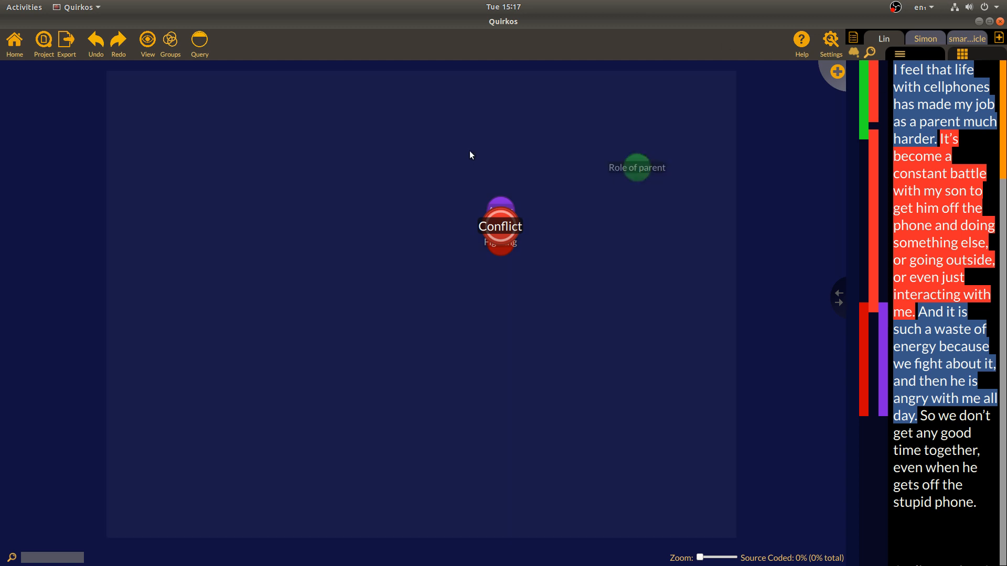
pyautogui.moveTo(639, 177); pyautogui.dragTo(401, 149)
pyautogui.moveTo(500, 226); pyautogui.dragTo(570, 168)
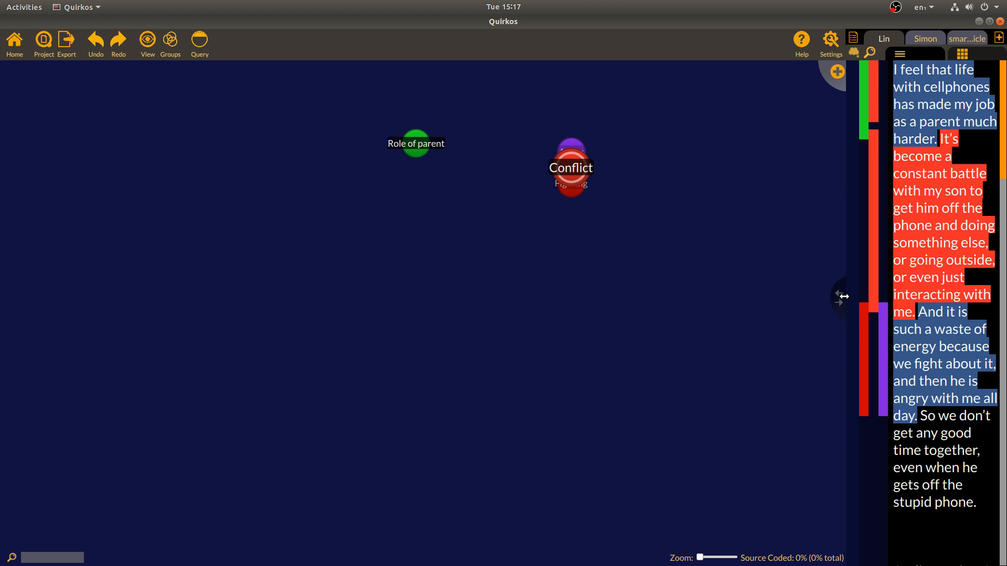
pyautogui.moveTo(839, 295); pyautogui.dragTo(681, 314)
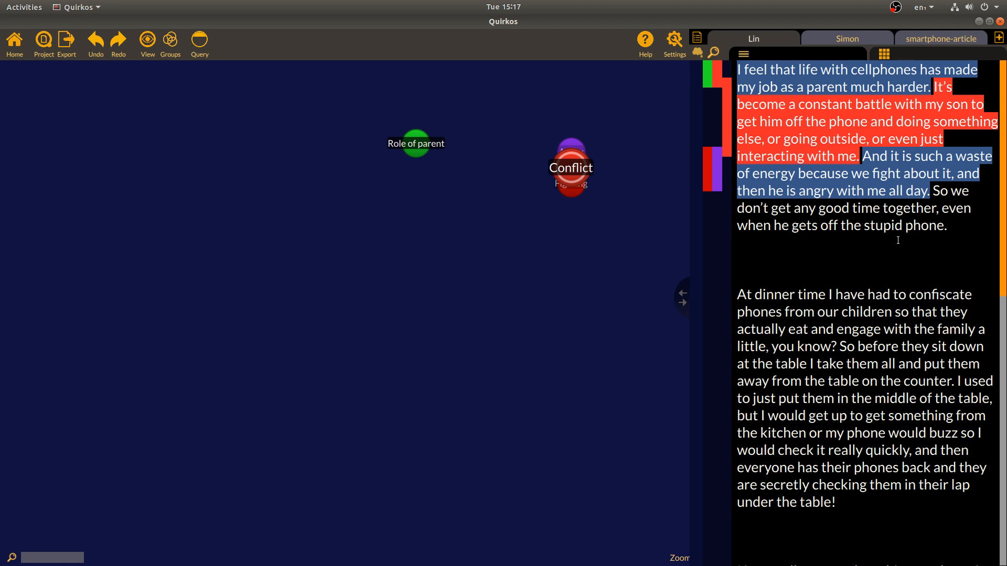
pyautogui.click(695, 54)
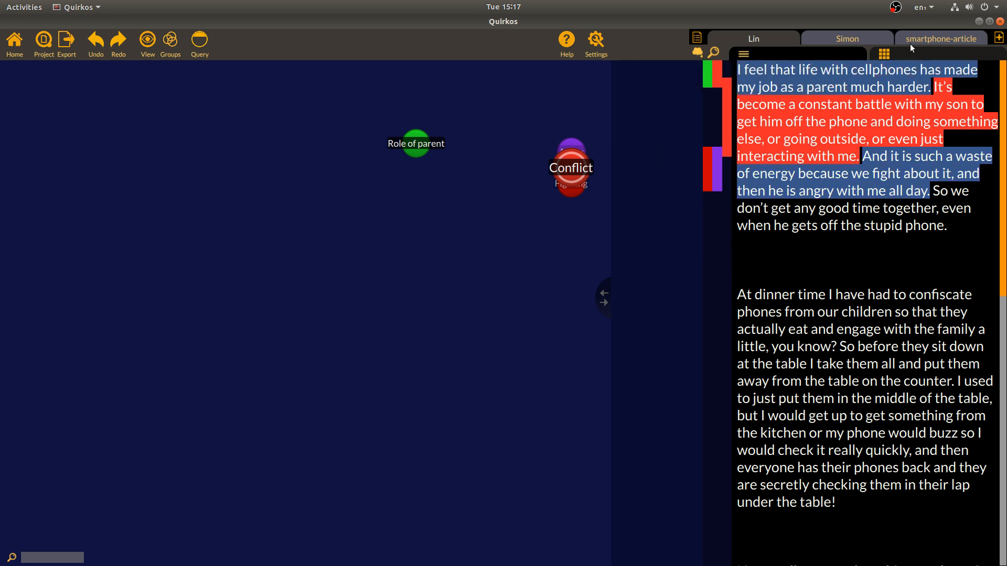
# Code the opening passage from 'It's' to 'even just' as Conflict and select further passages
pyautogui.moveTo(933, 91); pyautogui.dragTo(682, 62)
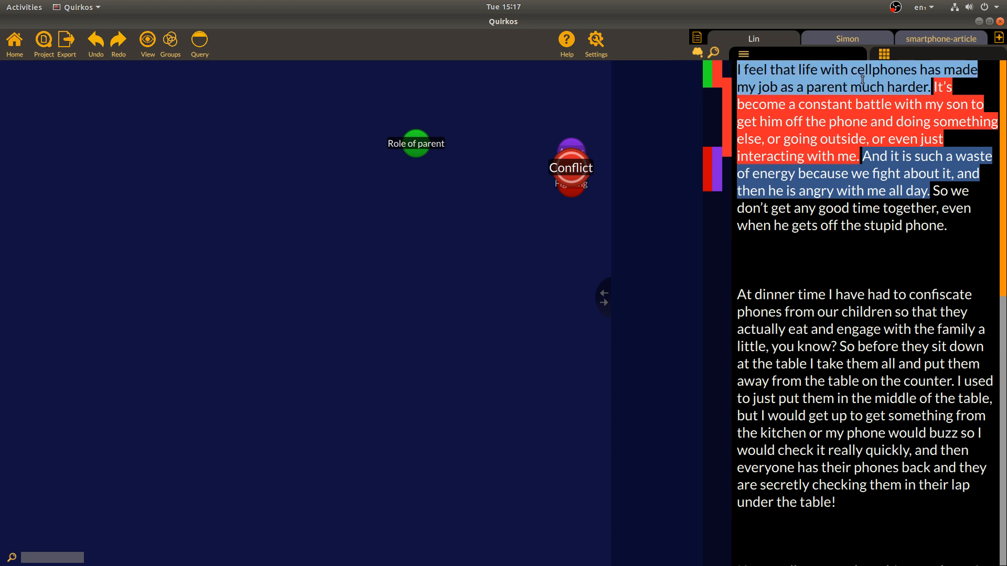
pyautogui.moveTo(887, 80); pyautogui.dragTo(643, 80)
pyautogui.moveTo(843, 79); pyautogui.dragTo(647, 126)
pyautogui.moveTo(829, 85); pyautogui.dragTo(641, 101)
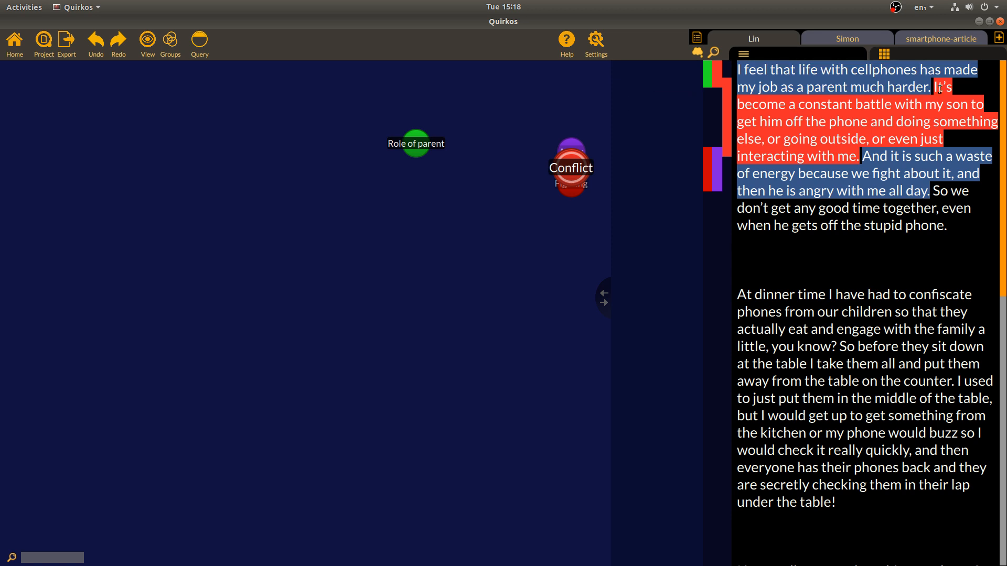
pyautogui.moveTo(932, 87); pyautogui.dragTo(637, 125)
pyautogui.moveTo(947, 225); pyautogui.dragTo(682, 205)
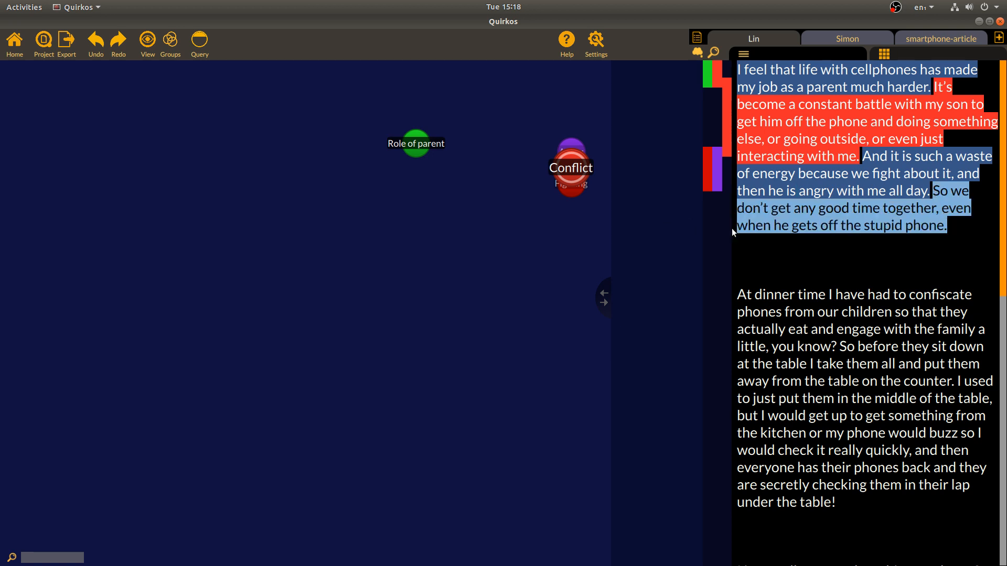
pyautogui.click(857, 43)
pyautogui.moveTo(815, 173); pyautogui.dragTo(679, 137)
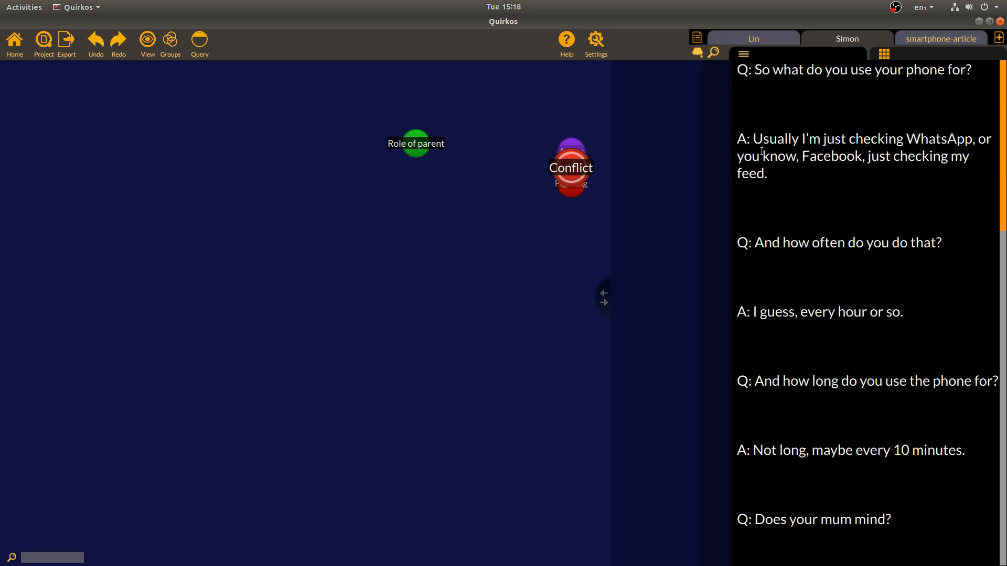
# Open the parent's interview transcript, narrow the text panel, and centre the Conflict cluster
pyautogui.click(755, 39)
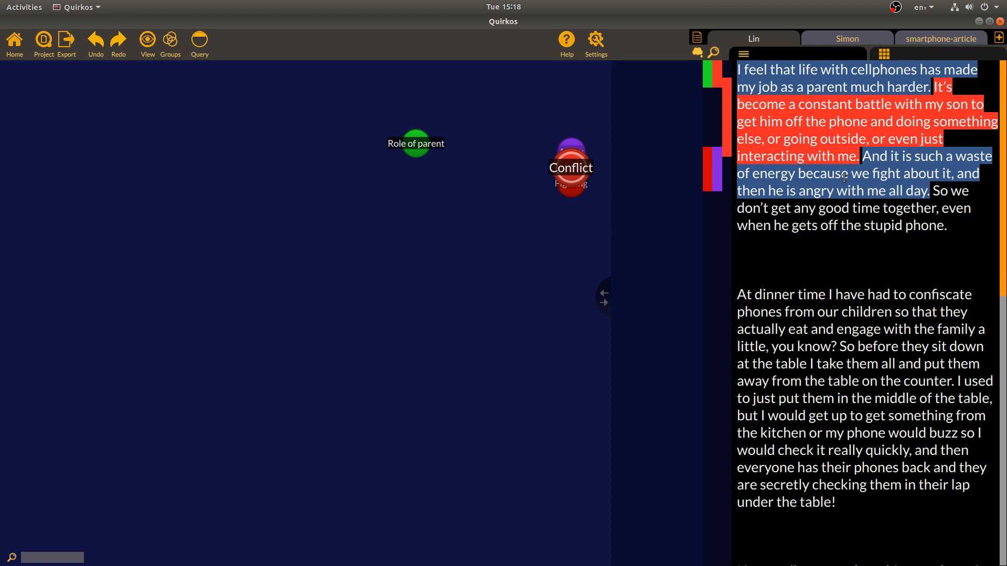
pyautogui.click(701, 51)
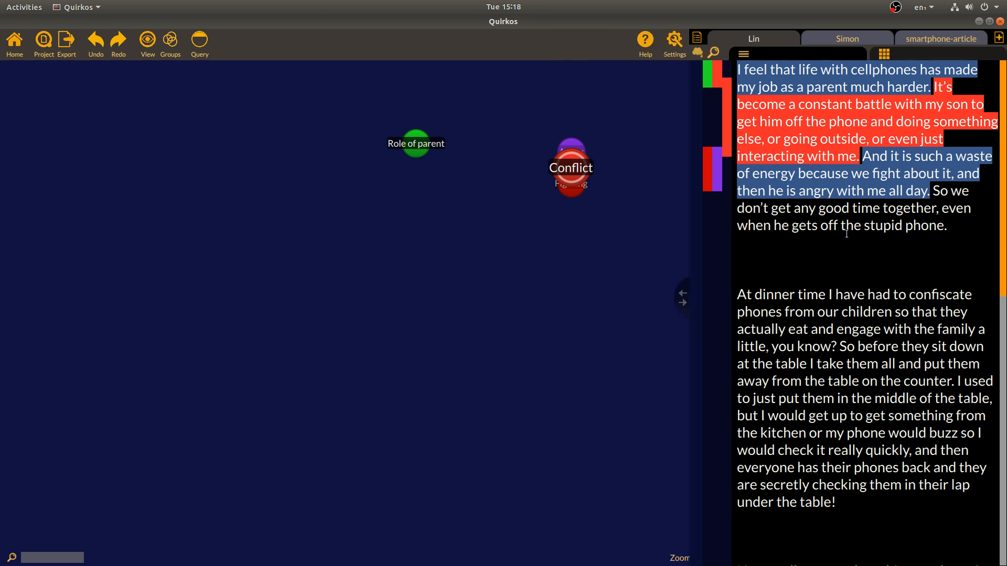
pyautogui.moveTo(682, 301); pyautogui.dragTo(862, 305)
pyautogui.moveTo(564, 173); pyautogui.dragTo(455, 251)
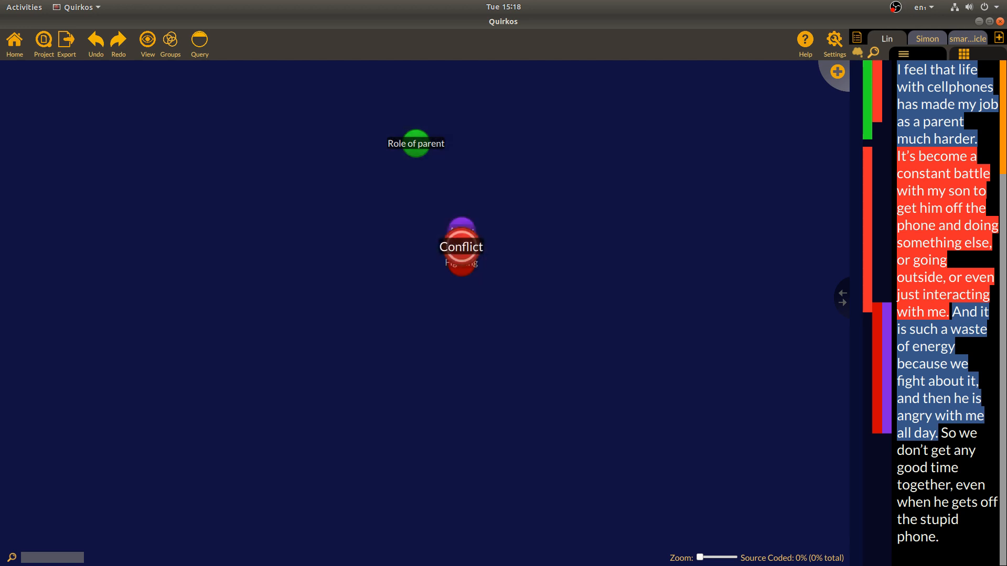
# Select the 'So we … phone.' passage, reveal Conflict's sub-quirks, and pull Anger out of the cluster
pyautogui.moveTo(1003, 116); pyautogui.dragTo(1004, 173)
pyautogui.moveTo(935, 306); pyautogui.dragTo(939, 192)
pyautogui.moveTo(952, 240); pyautogui.dragTo(462, 260)
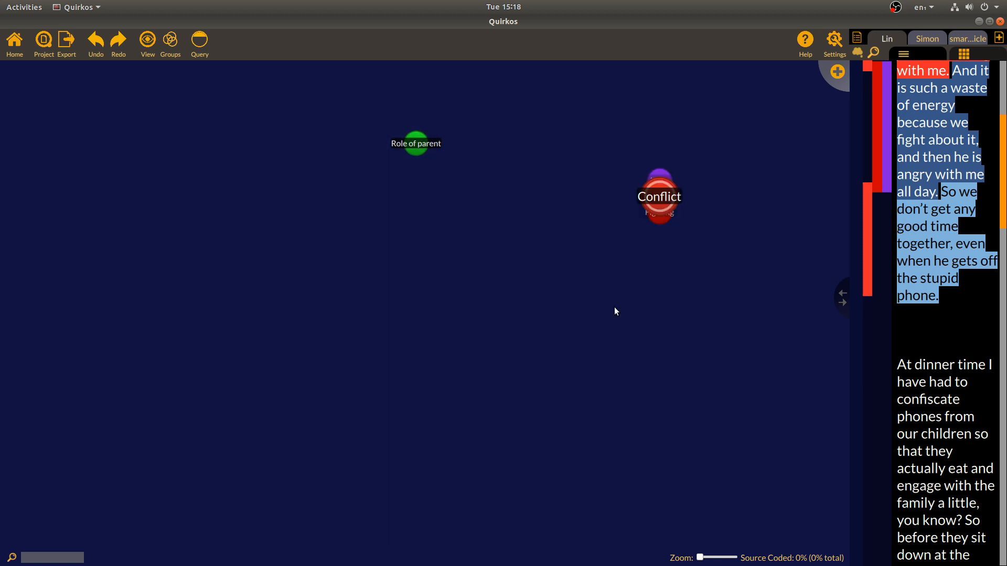
pyautogui.moveTo(665, 175)
pyautogui.moveTo(656, 172); pyautogui.dragTo(575, 142)
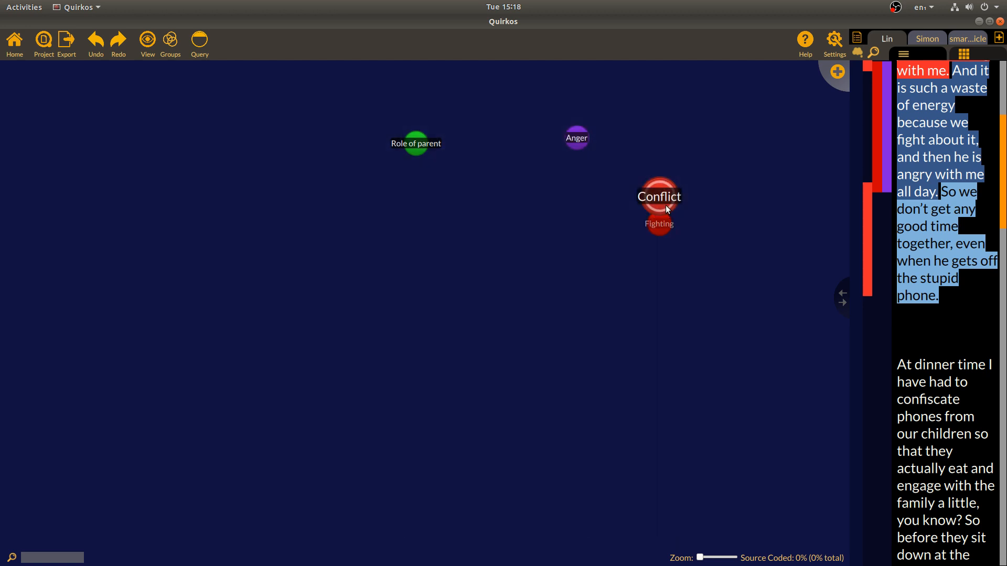
# Pull Fighting out of Conflict, check Conflict's properties unchanged, and code the 'stupid phone' passage to Fighting
pyautogui.moveTo(655, 231); pyautogui.dragTo(568, 263)
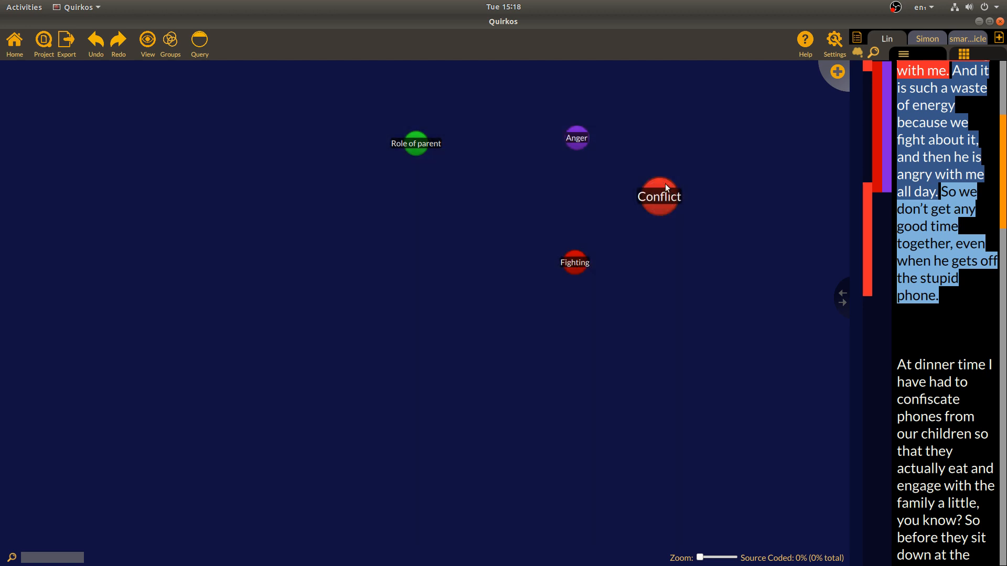
pyautogui.moveTo(640, 203); pyautogui.dragTo(590, 196)
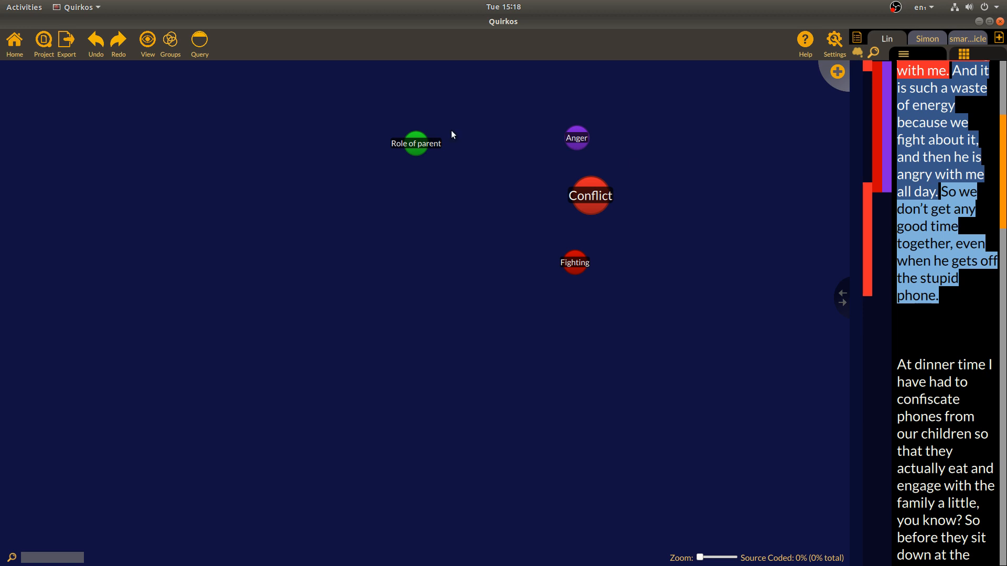
pyautogui.rightClick(590, 198)
pyautogui.click(614, 234)
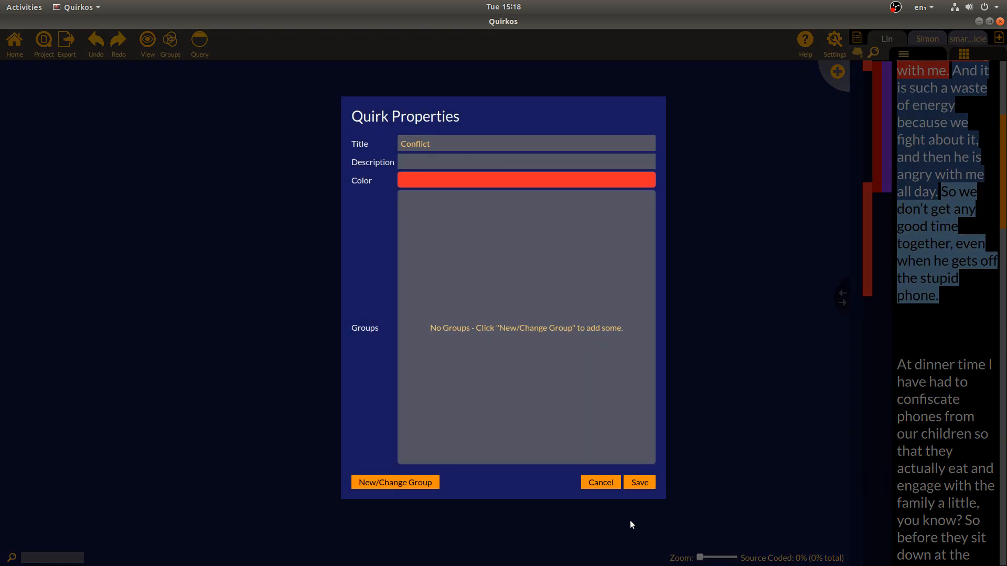
pyautogui.click(601, 483)
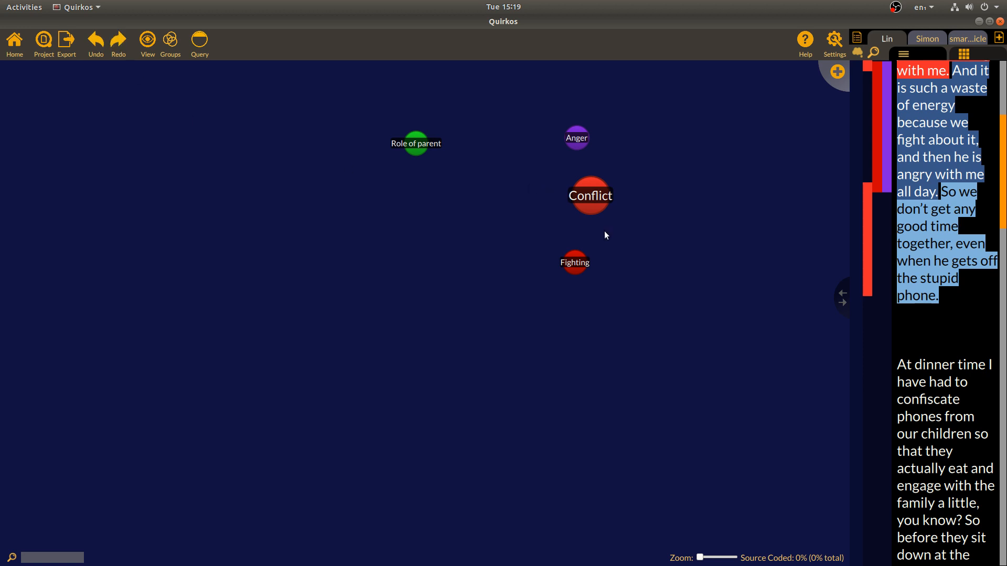
pyautogui.moveTo(586, 271); pyautogui.dragTo(955, 210)
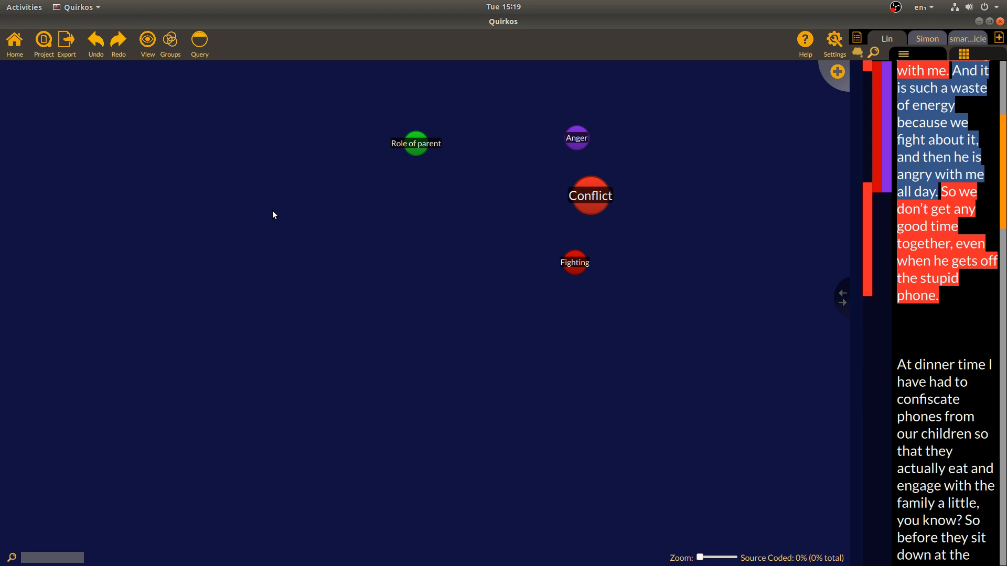
# Arrange quirks by title in tree view, nesting Anger under Conflict and Fighting under Anger
pyautogui.click(147, 41)
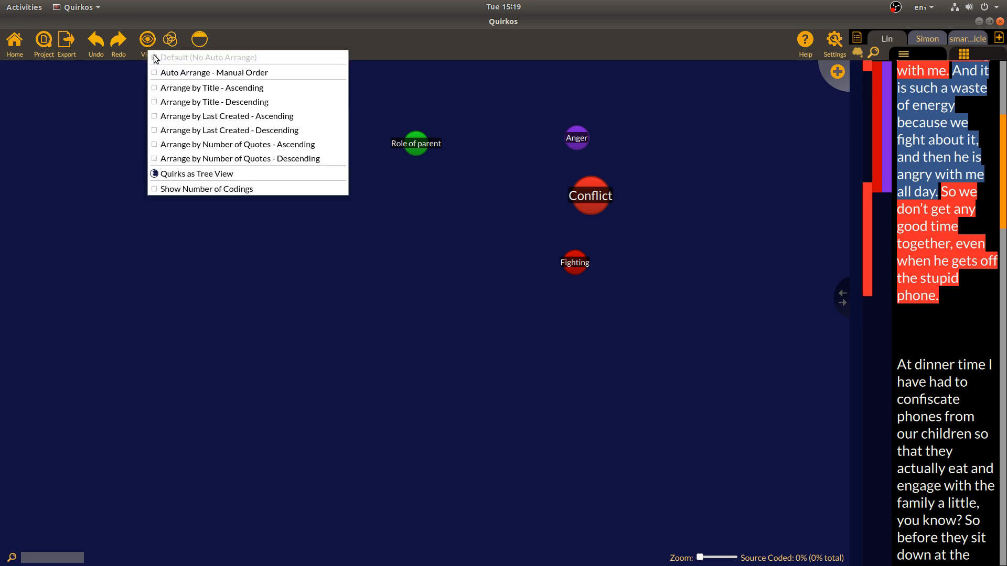
pyautogui.click(192, 89)
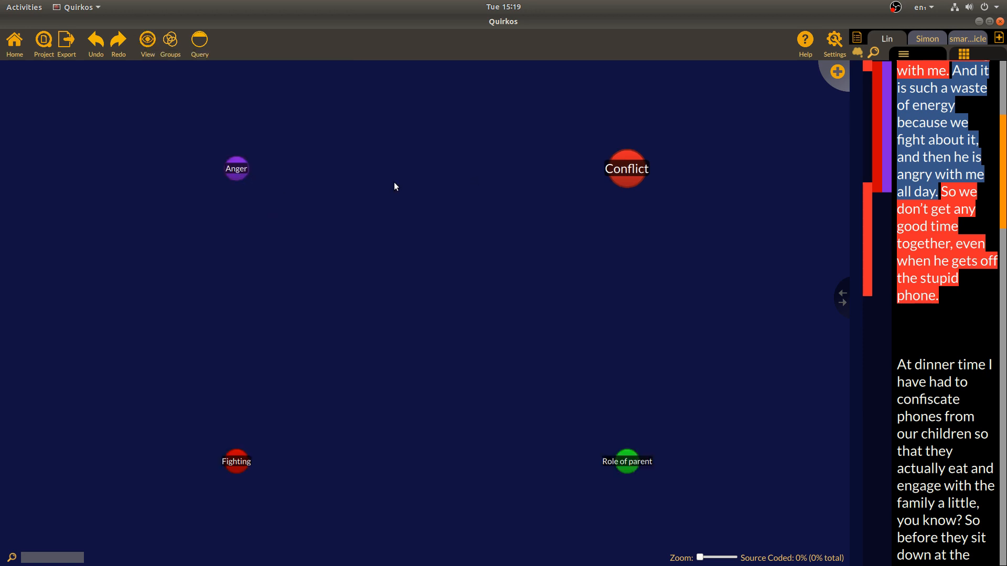
pyautogui.click(142, 50)
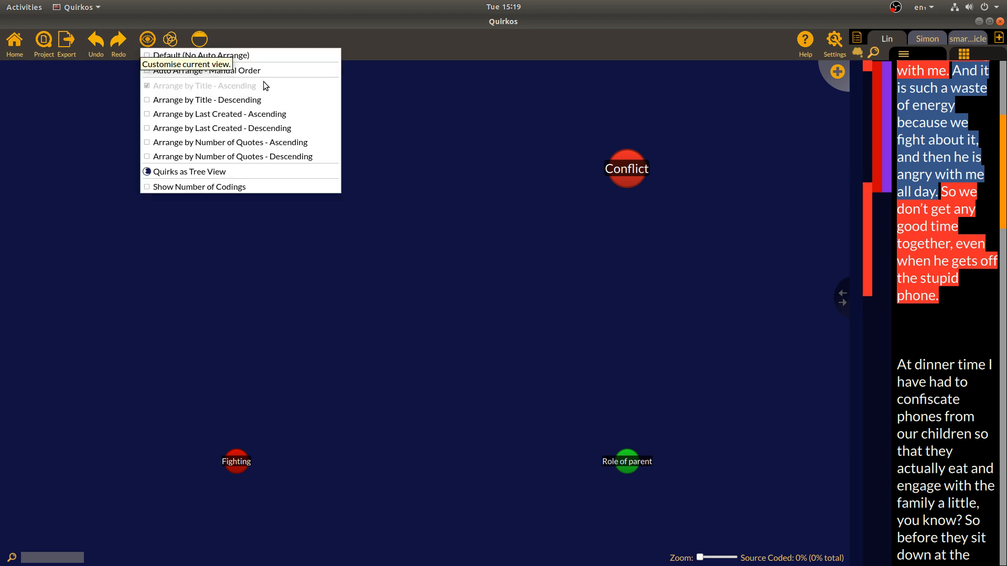
pyautogui.click(248, 173)
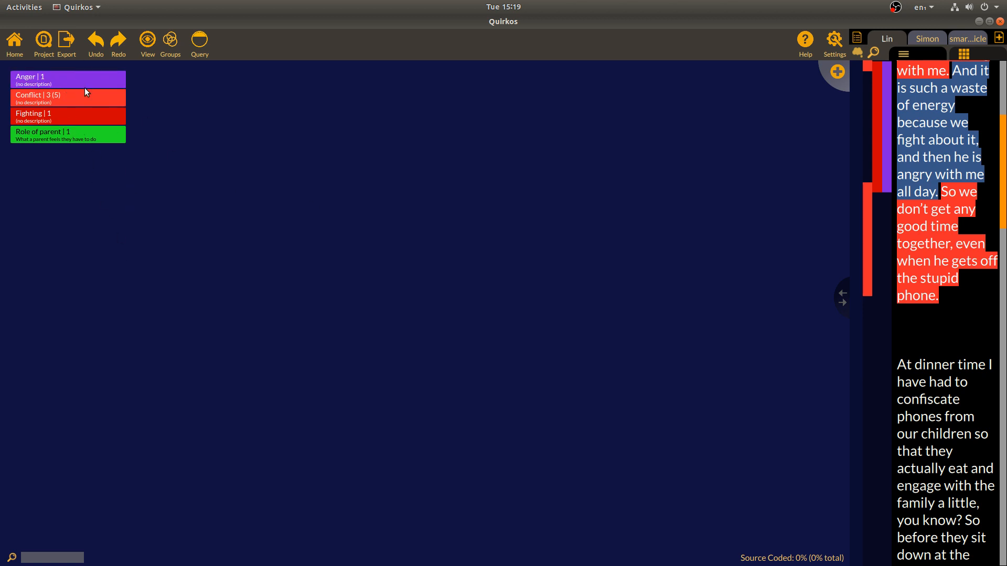
pyautogui.moveTo(102, 84); pyautogui.dragTo(150, 98)
pyautogui.moveTo(94, 112); pyautogui.dragTo(146, 96)
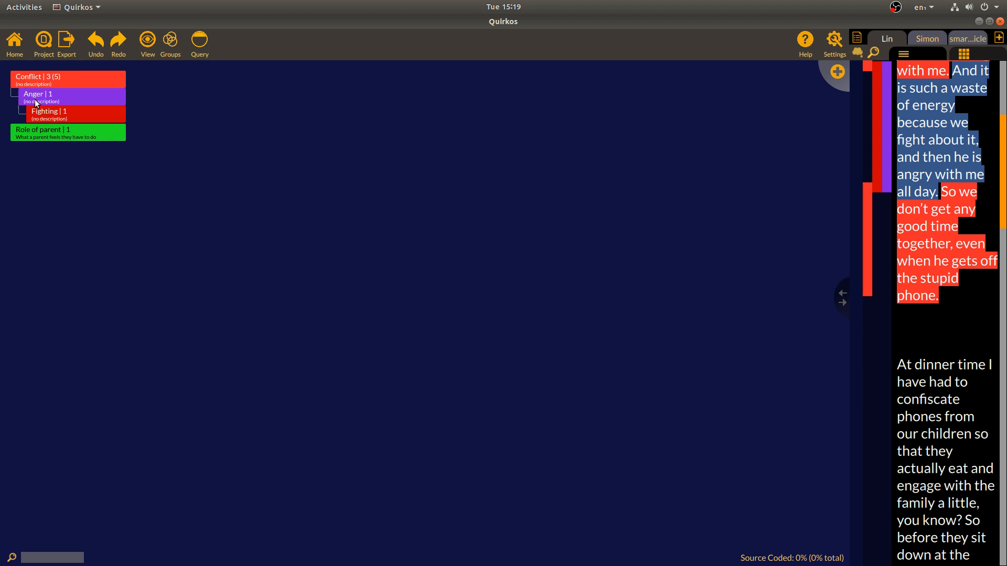
# Return to the default bubble layout and move the Anger–Fighting pair beside Conflict
pyautogui.click(149, 53)
pyautogui.click(210, 156)
pyautogui.click(151, 51)
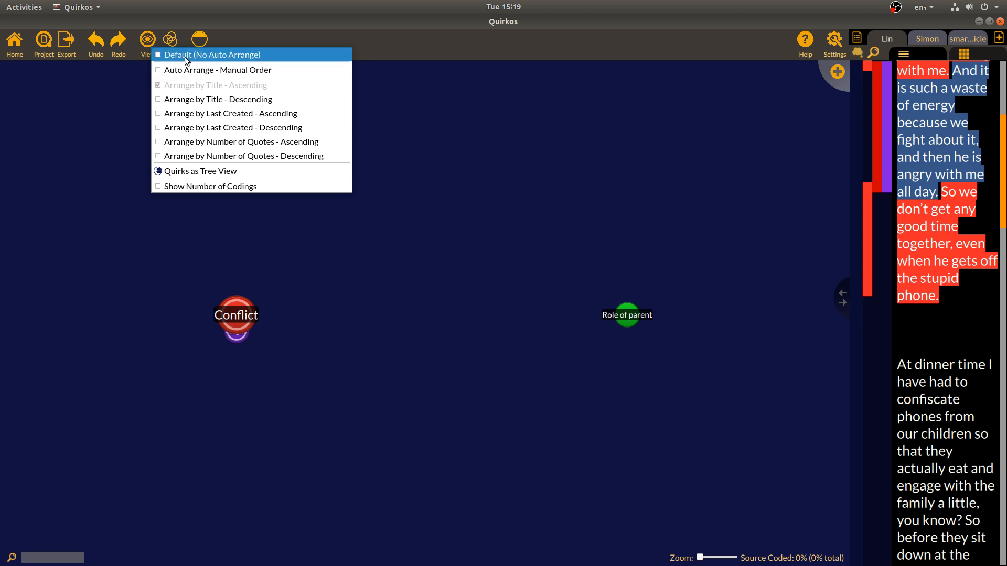
pyautogui.click(187, 58)
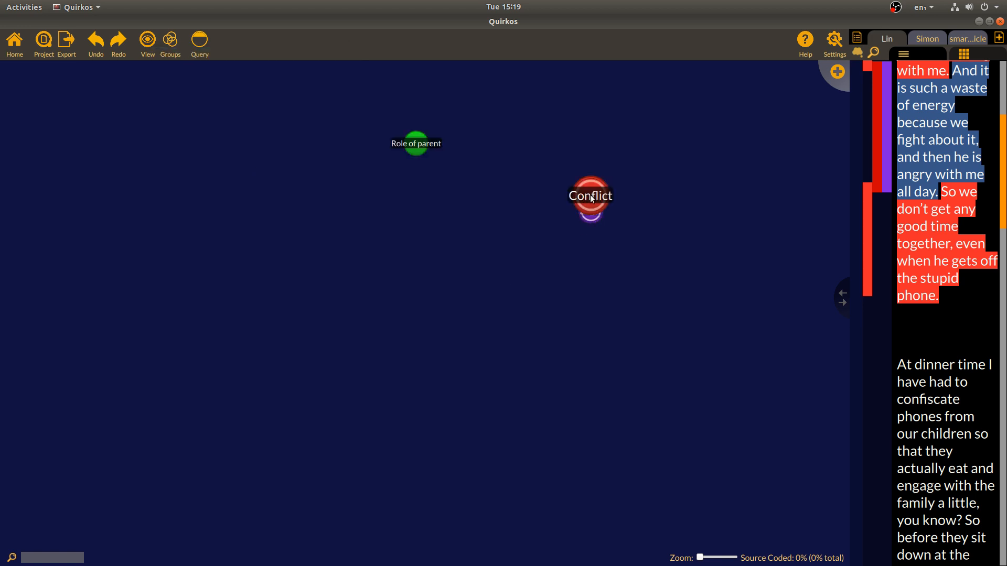
pyautogui.moveTo(589, 223); pyautogui.dragTo(459, 230)
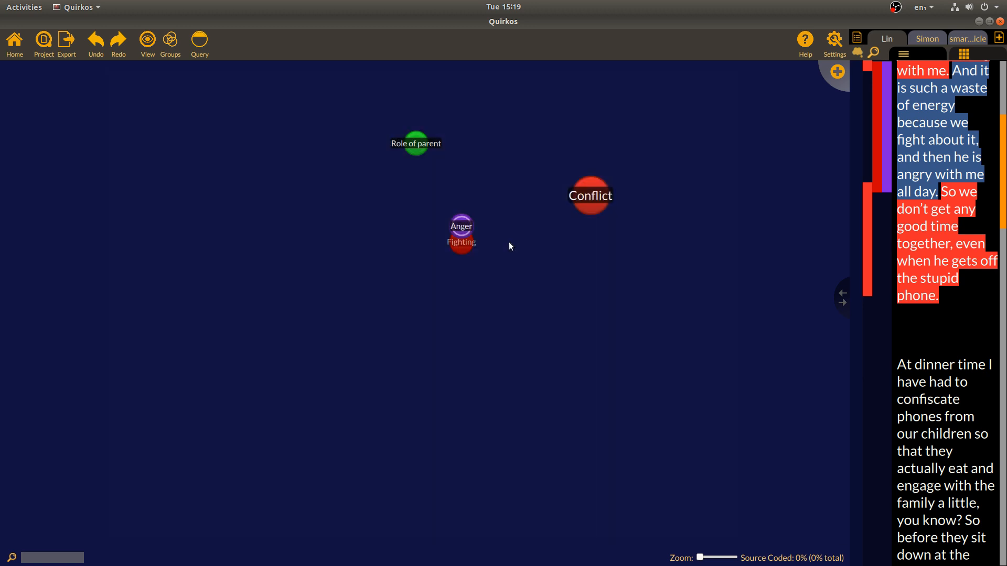
# Code the second interview's WhatsApp and Facebook answer to a new quirk 'Use of phone' and move it right
pyautogui.click(931, 43)
pyautogui.moveTo(988, 107); pyautogui.dragTo(898, 68)
pyautogui.moveTo(945, 280); pyautogui.dragTo(885, 139)
pyautogui.moveTo(940, 227); pyautogui.dragTo(831, 71)
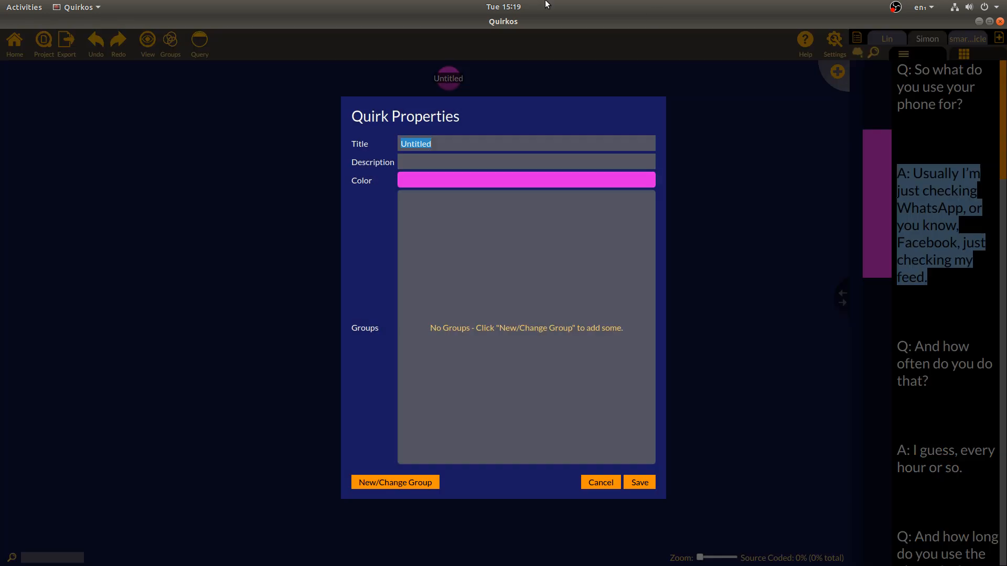
pyautogui.write('Use of phone')
pyautogui.click(635, 484)
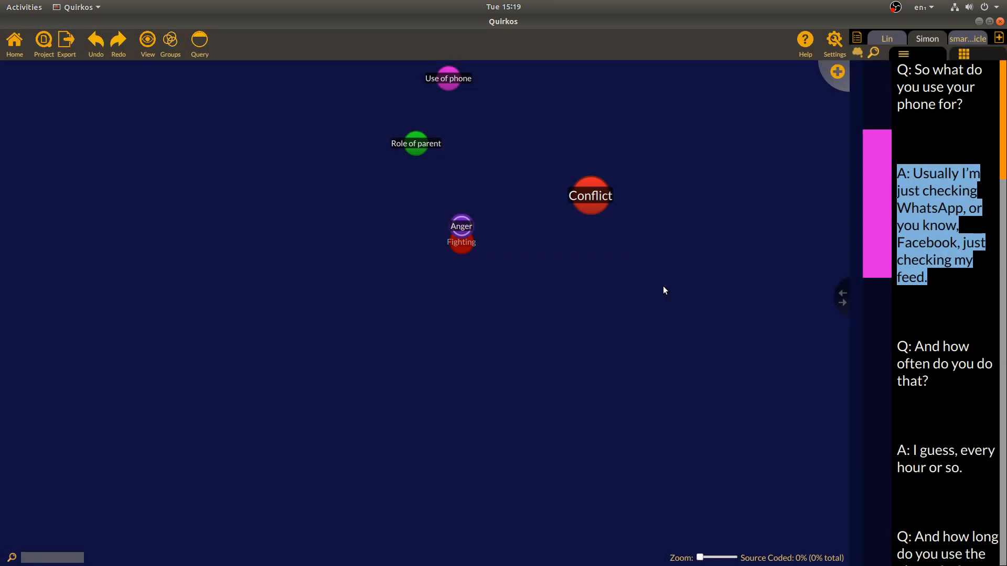
pyautogui.moveTo(459, 88); pyautogui.dragTo(685, 137)
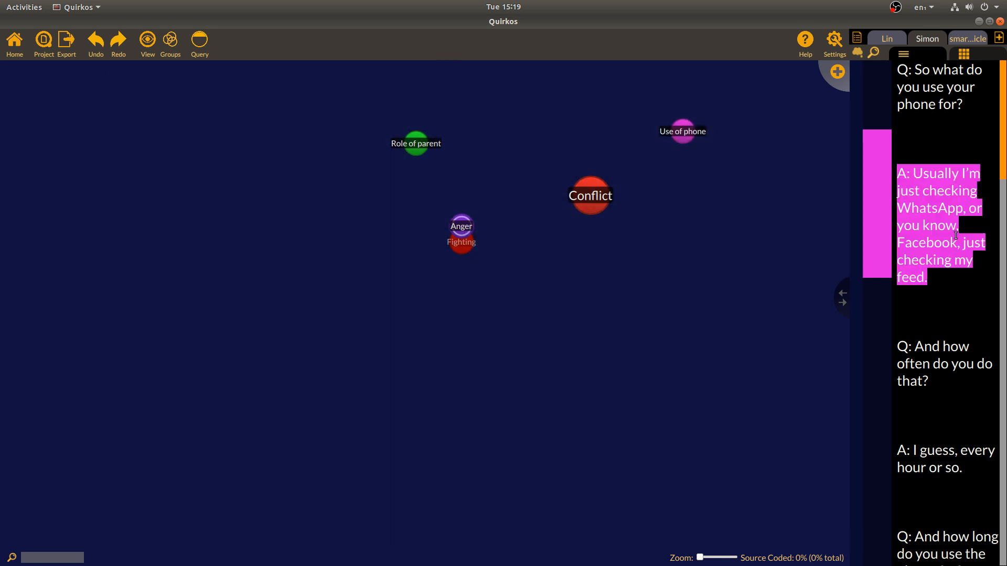
pyautogui.scroll(-15, 990, 192)
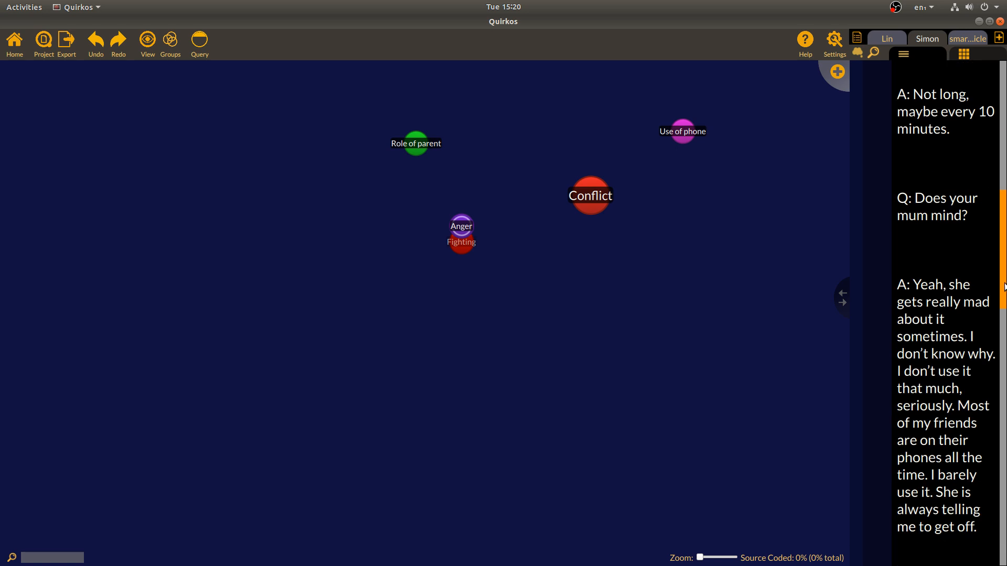
pyautogui.scroll(-5, 995, 94)
pyautogui.scroll(12, 996, 94)
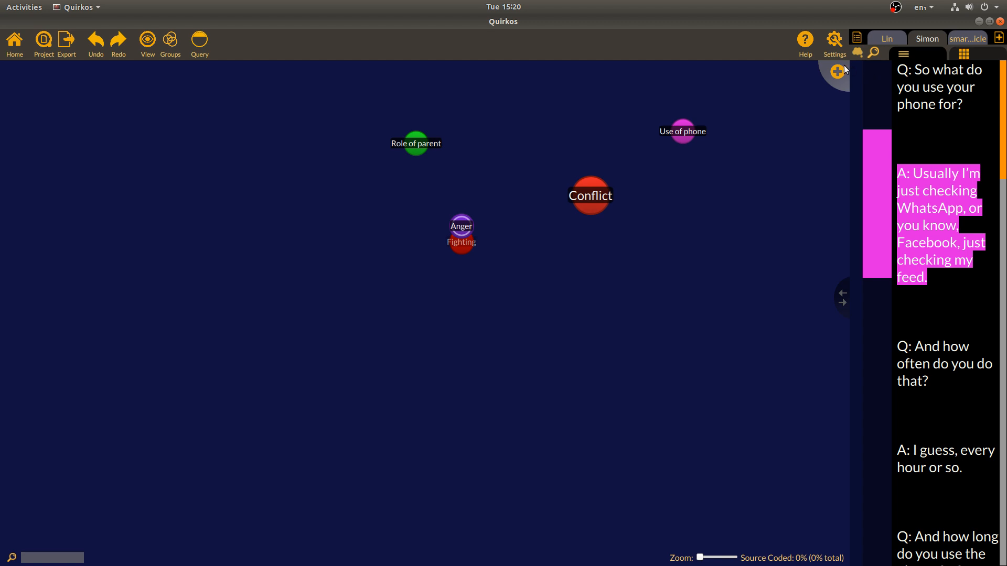
# Search the project for 'anger' and expand the context around the result
pyautogui.click(873, 52)
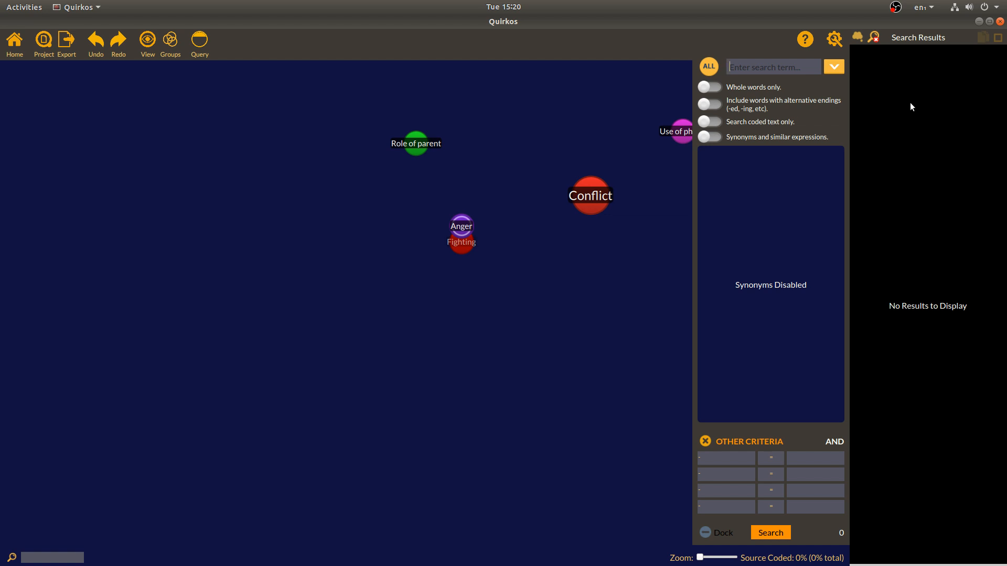
pyautogui.write('anger')
pyautogui.press('Return')
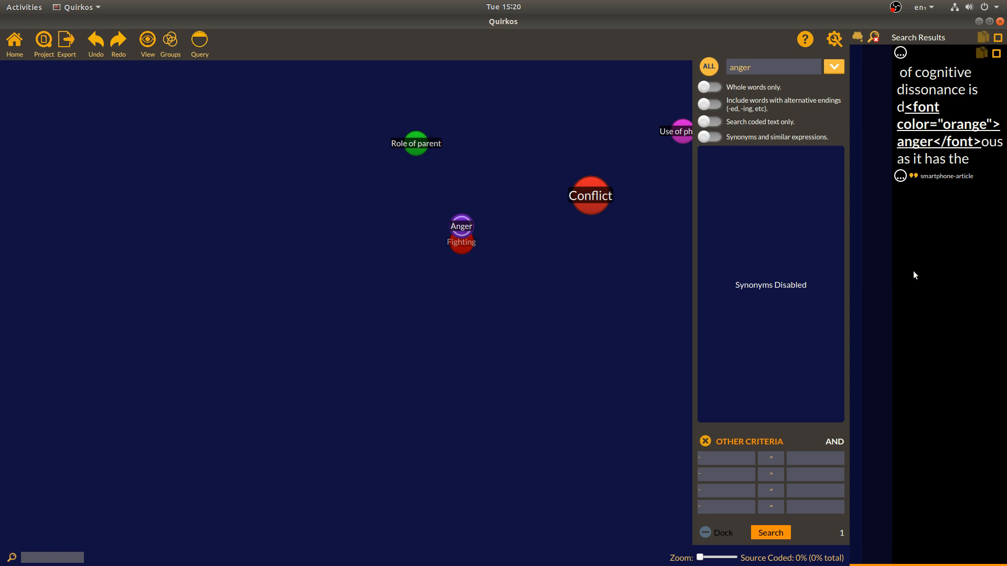
pyautogui.click(899, 179)
pyautogui.click(901, 267)
pyautogui.click(901, 53)
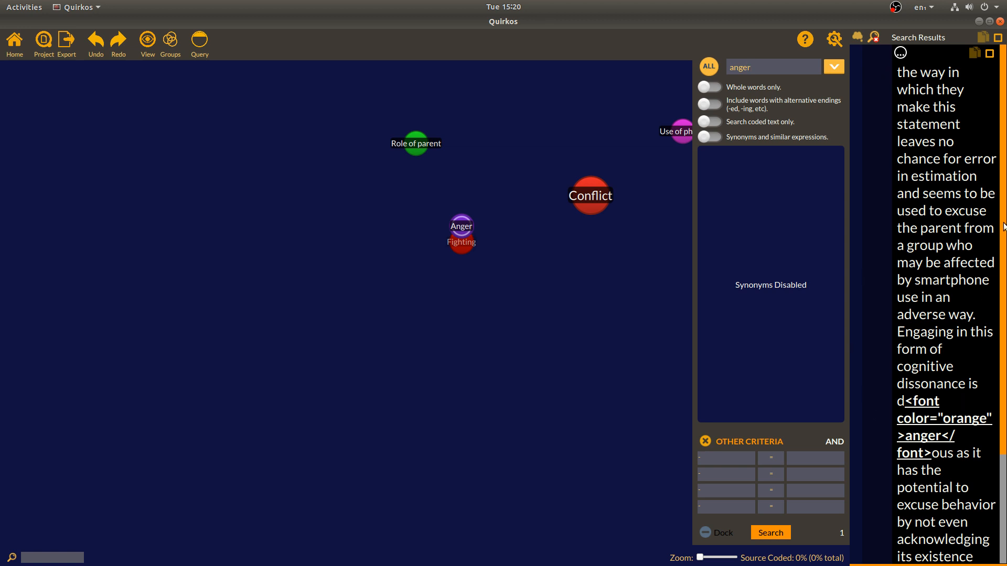
pyautogui.scroll(-3, 1003, 226)
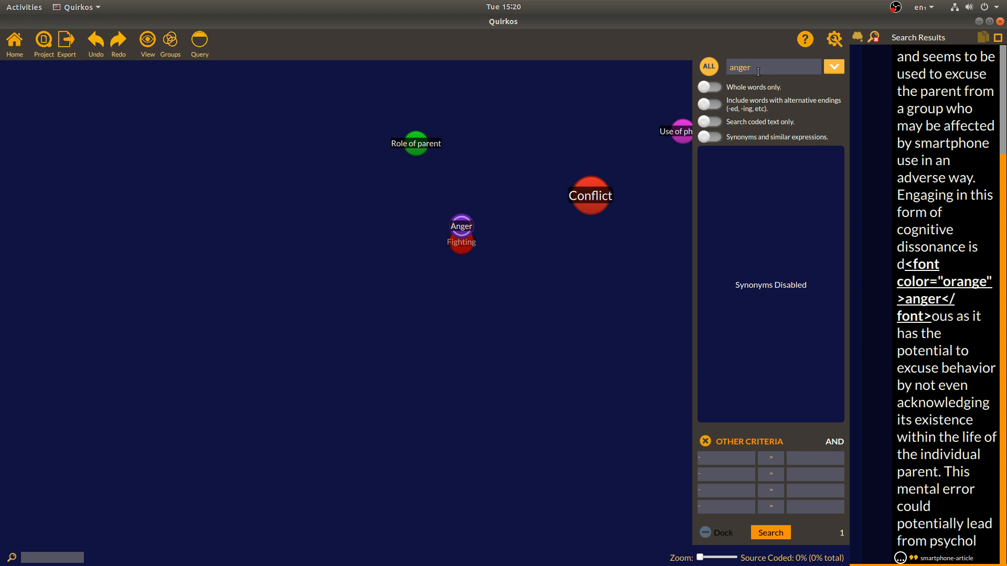
# Rerun the search with 'wrath' as a synonym, code the matched snippet to Anger, and close the results
pyautogui.click(744, 142)
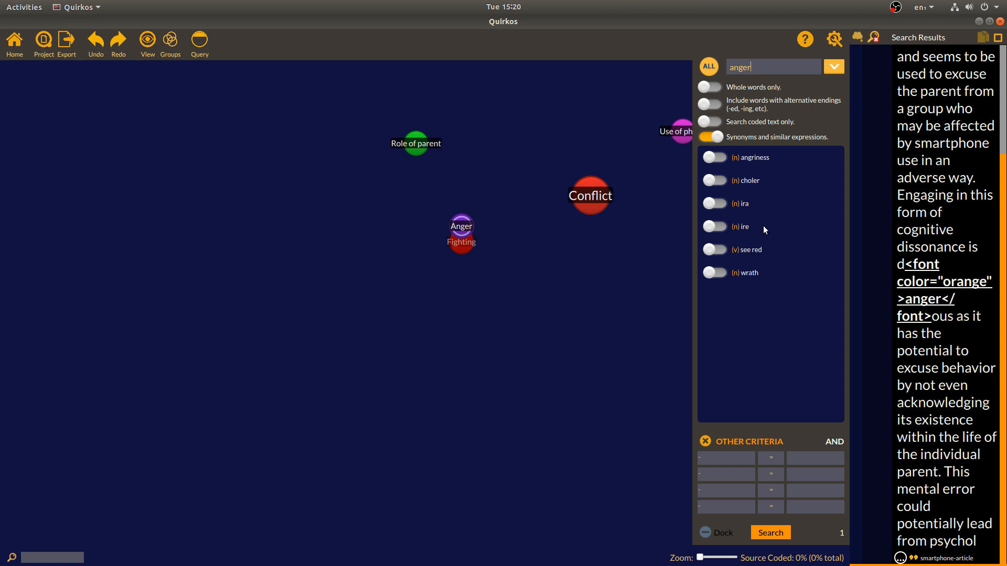
pyautogui.click(720, 272)
pyautogui.click(779, 531)
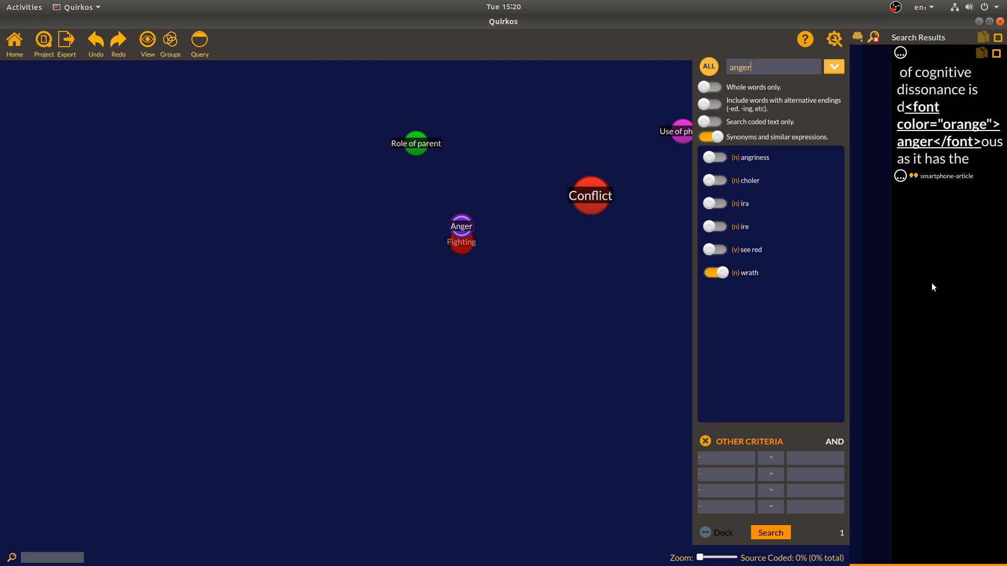
pyautogui.moveTo(933, 148); pyautogui.dragTo(897, 150)
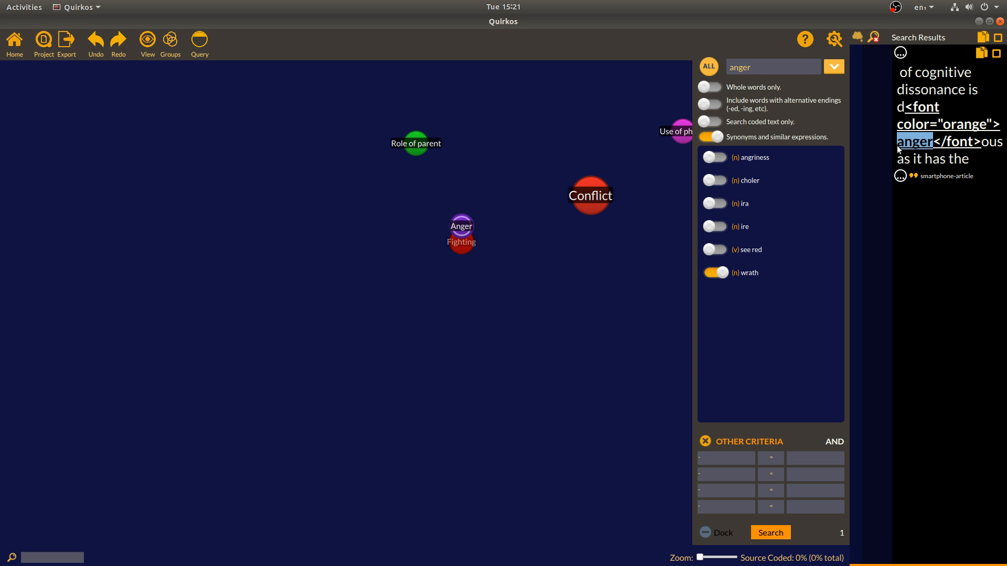
pyautogui.moveTo(974, 161); pyautogui.dragTo(450, 227)
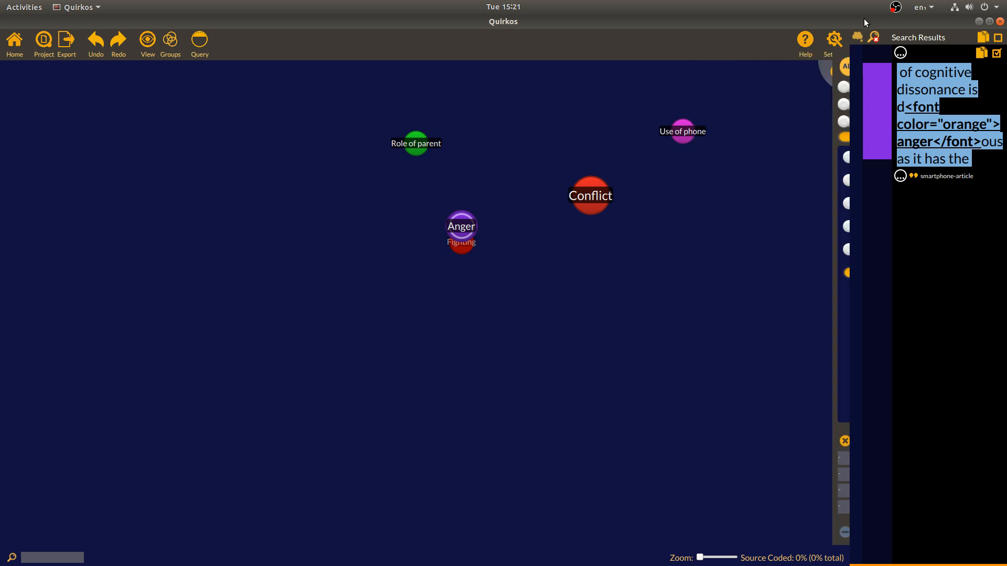
pyautogui.click(874, 39)
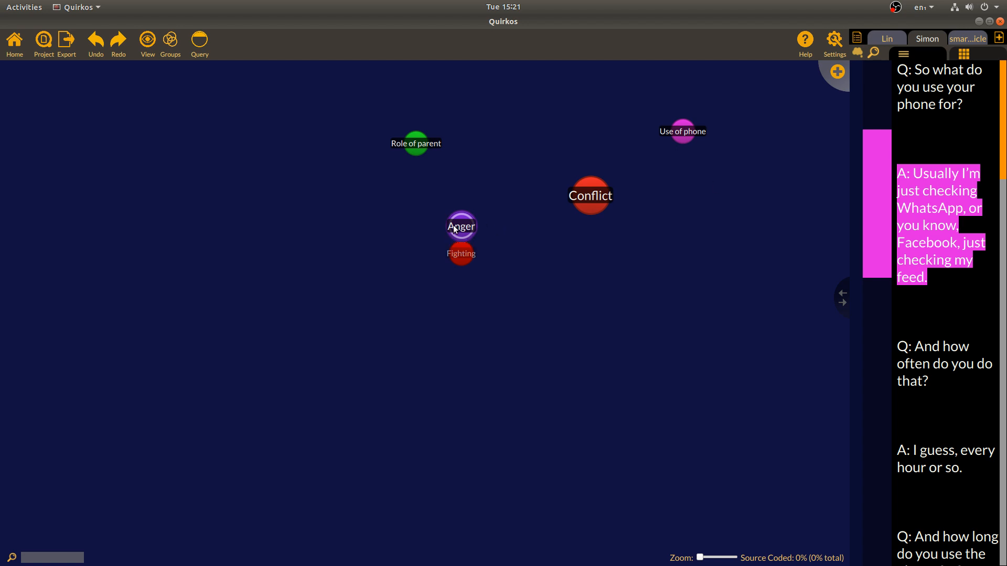
pyautogui.moveTo(454, 229)
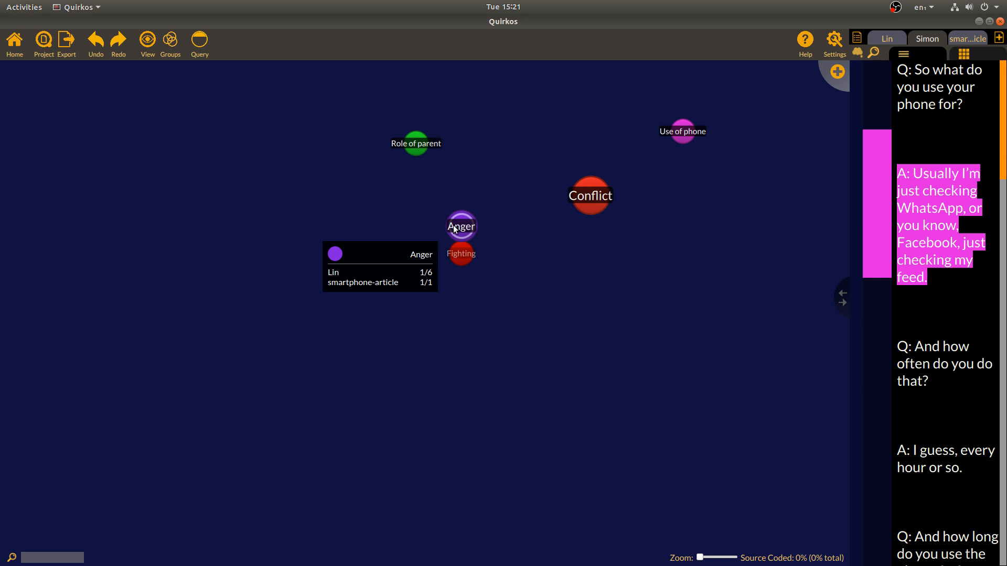
pyautogui.doubleClick(454, 229)
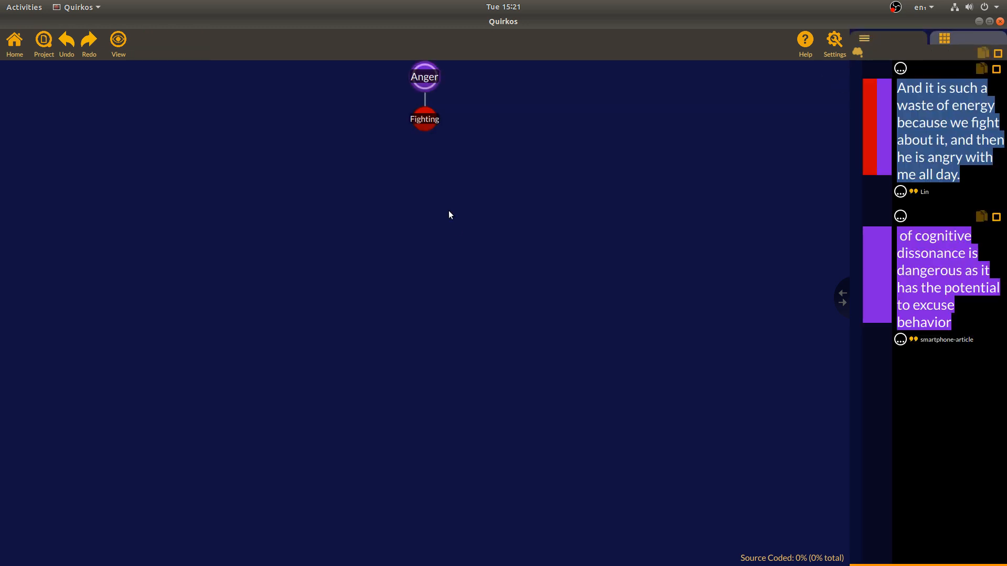
pyautogui.click(427, 119)
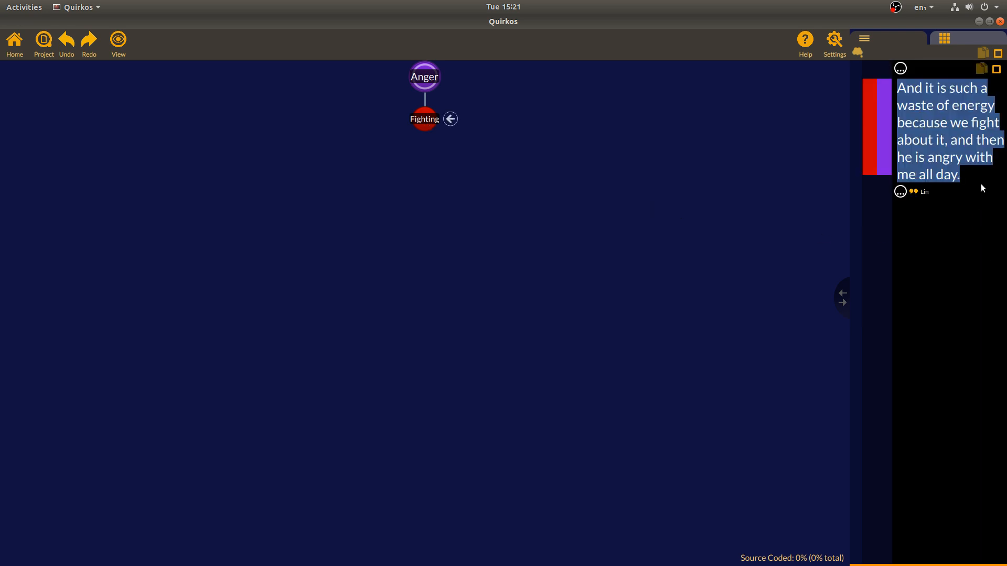
pyautogui.click(425, 79)
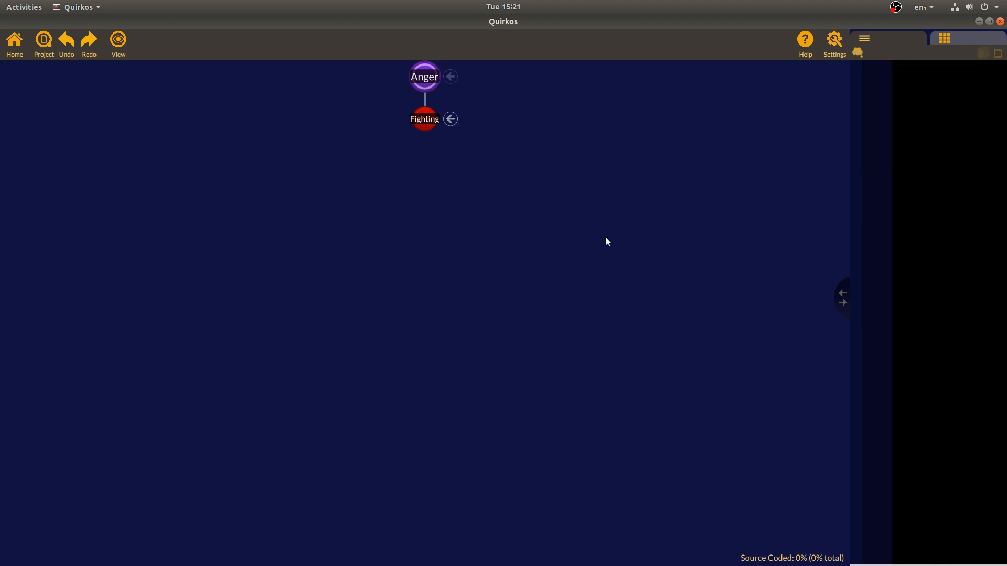
pyautogui.click(420, 78)
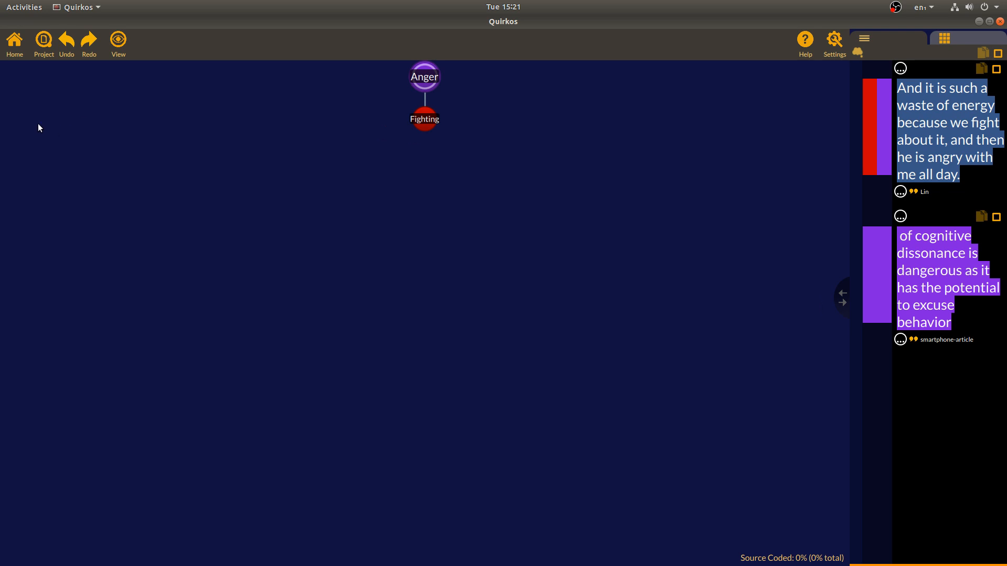
pyautogui.click(15, 42)
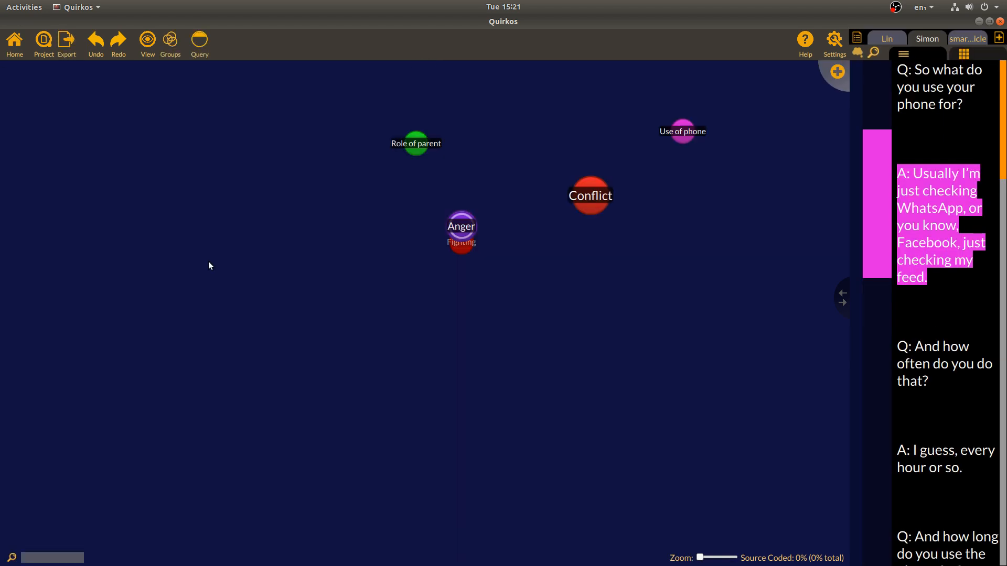
# Query sources with Source Type = Journal Article and view its Anger quote
pyautogui.click(199, 46)
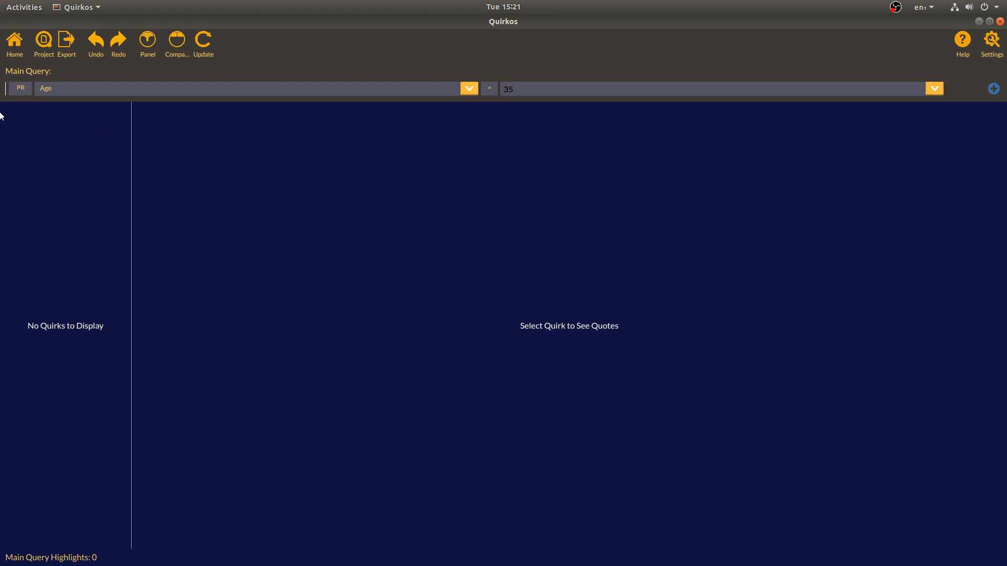
pyautogui.click(90, 88)
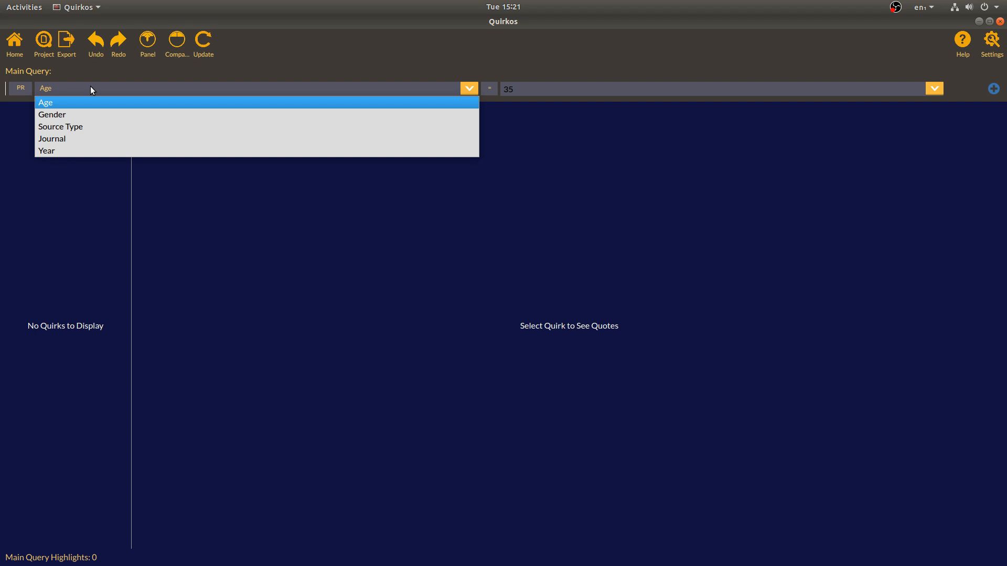
pyautogui.click(88, 128)
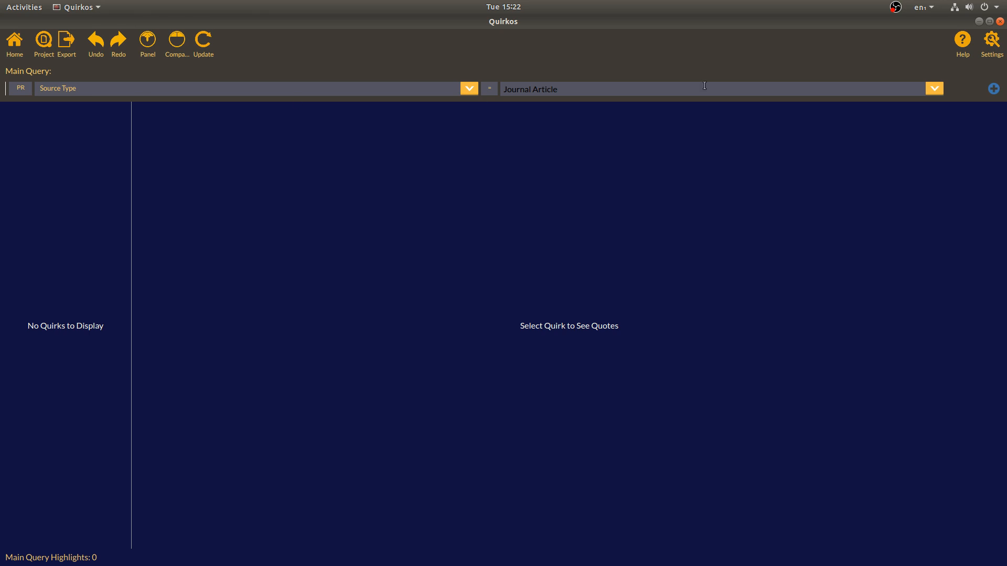
pyautogui.click(203, 42)
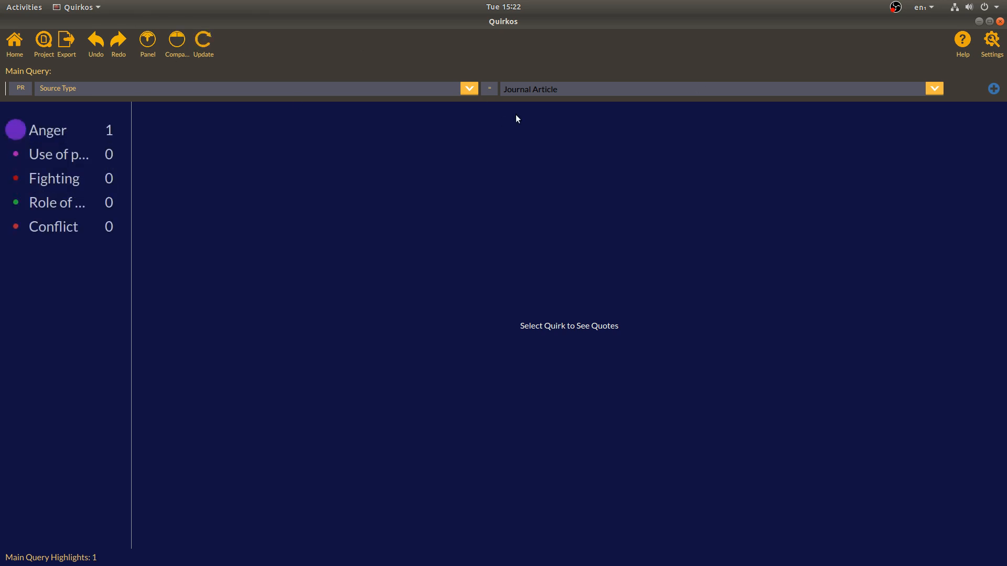
pyautogui.click(51, 125)
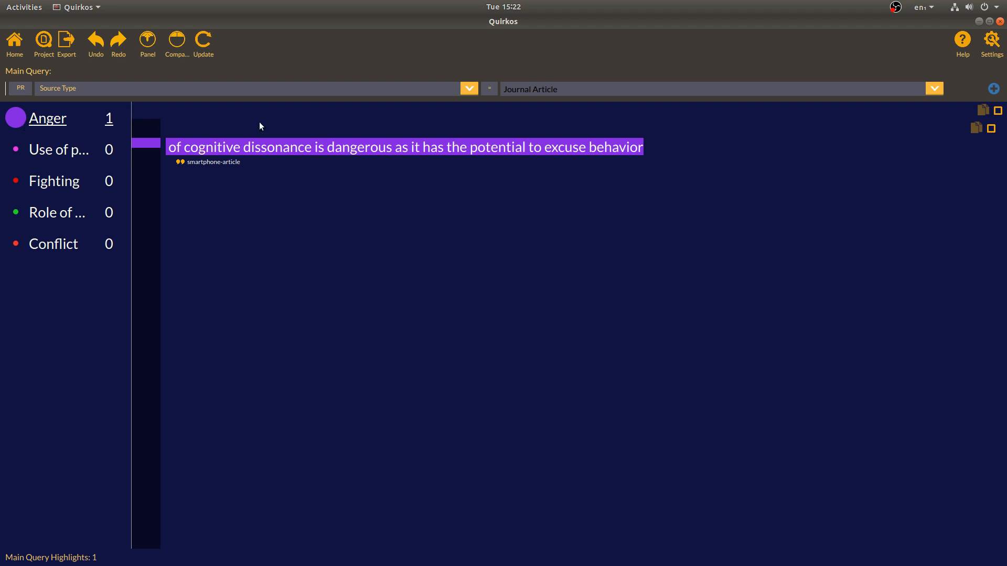
# Compare it side by side against a second query with Source Type = Interview
pyautogui.click(178, 41)
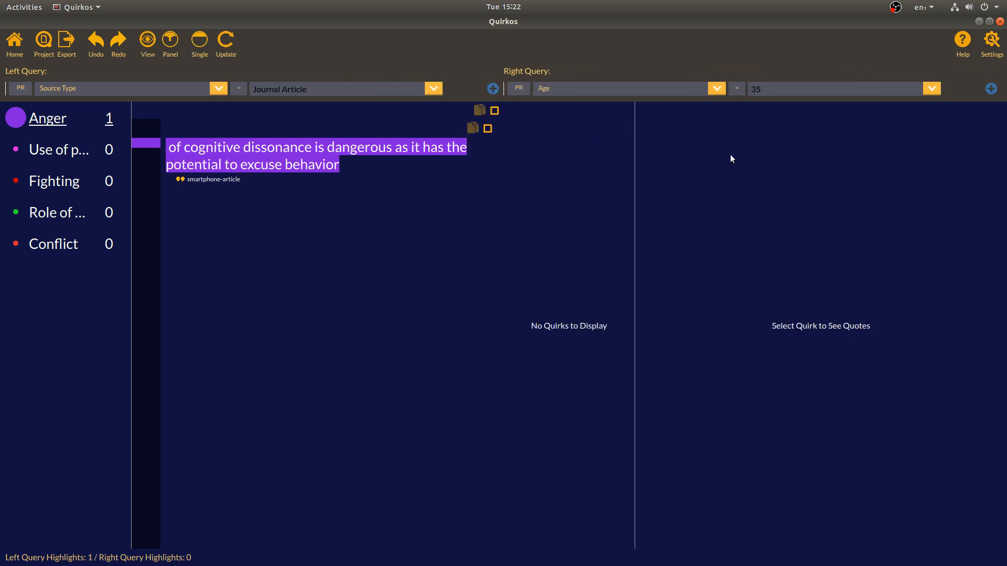
pyautogui.click(717, 87)
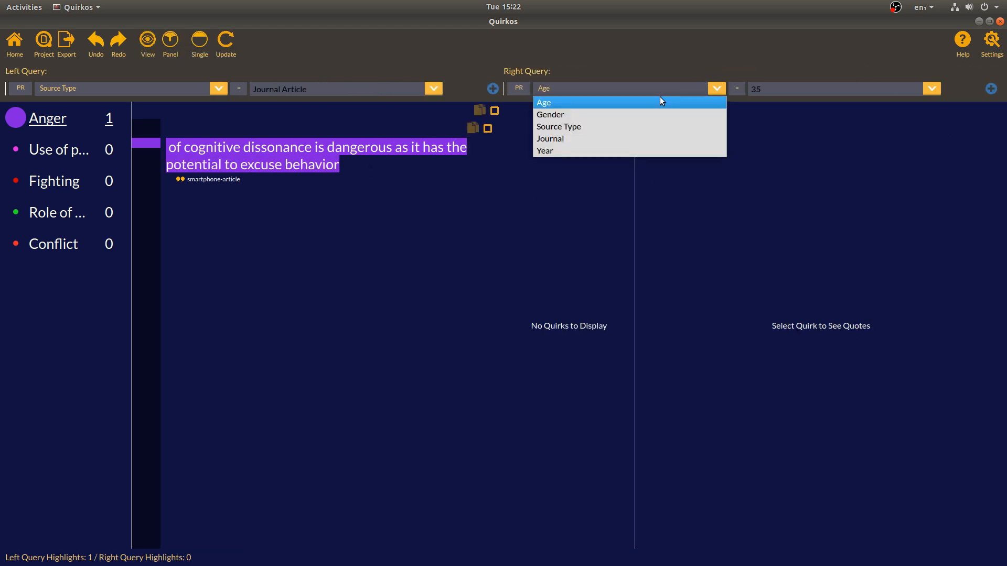
pyautogui.click(630, 128)
pyautogui.click(934, 88)
pyautogui.click(891, 112)
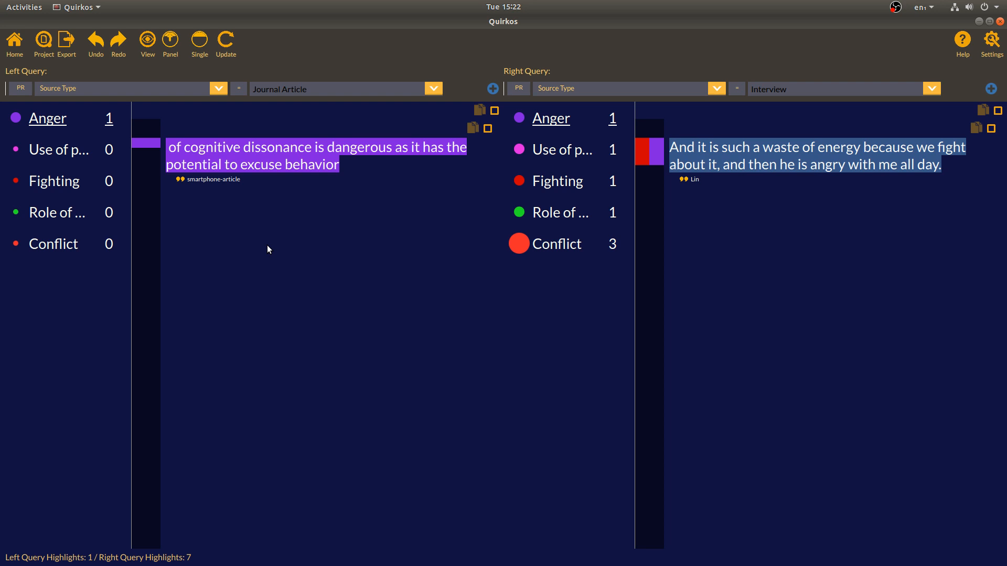
# Return to the Home quirk map and create a WordCloud from the Export menu
pyautogui.click(14, 52)
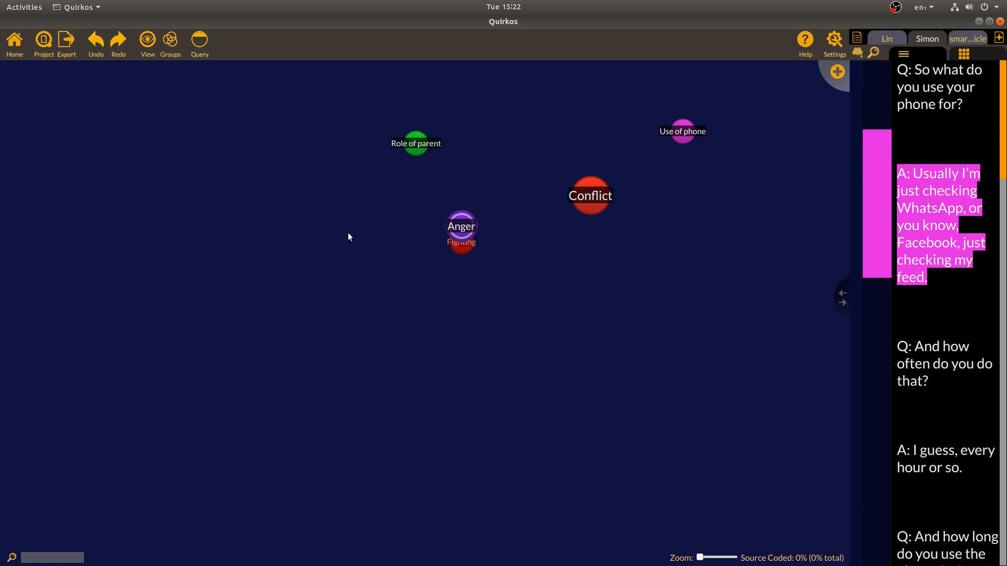
pyautogui.click(65, 46)
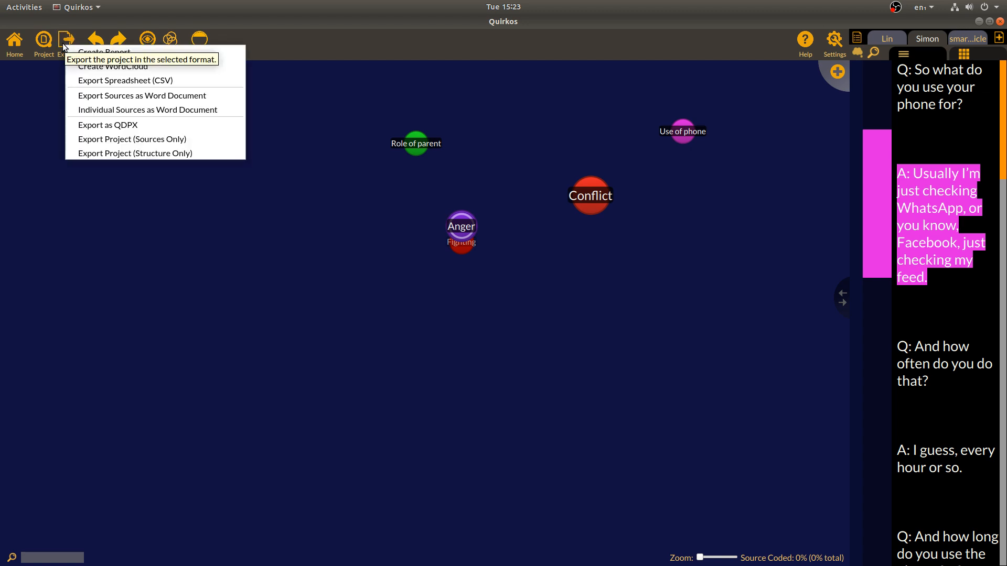
pyautogui.click(111, 66)
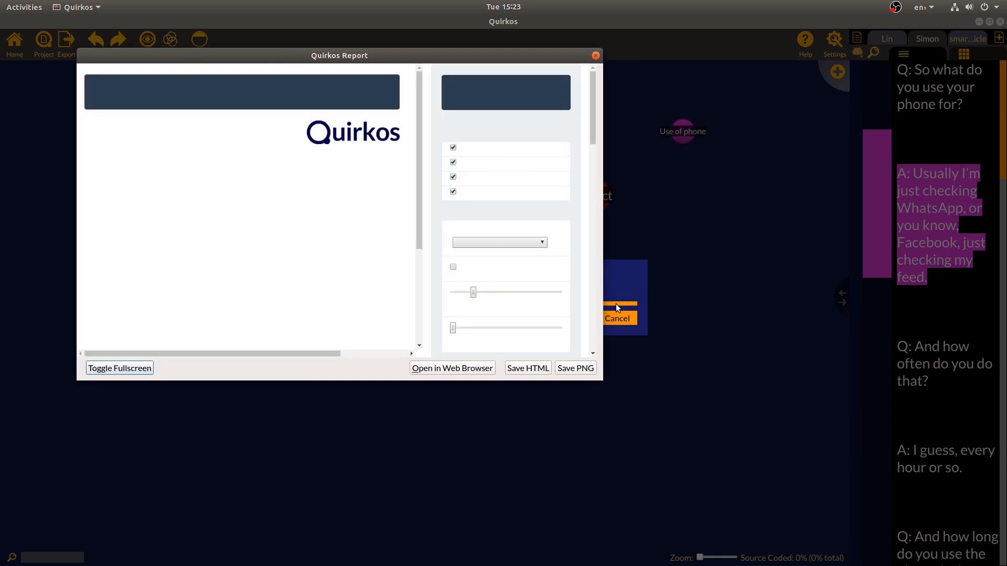
# Enlarge the word cloud report, exclude smartphone-article, and raise the word size slider
pyautogui.moveTo(602, 379); pyautogui.dragTo(873, 498)
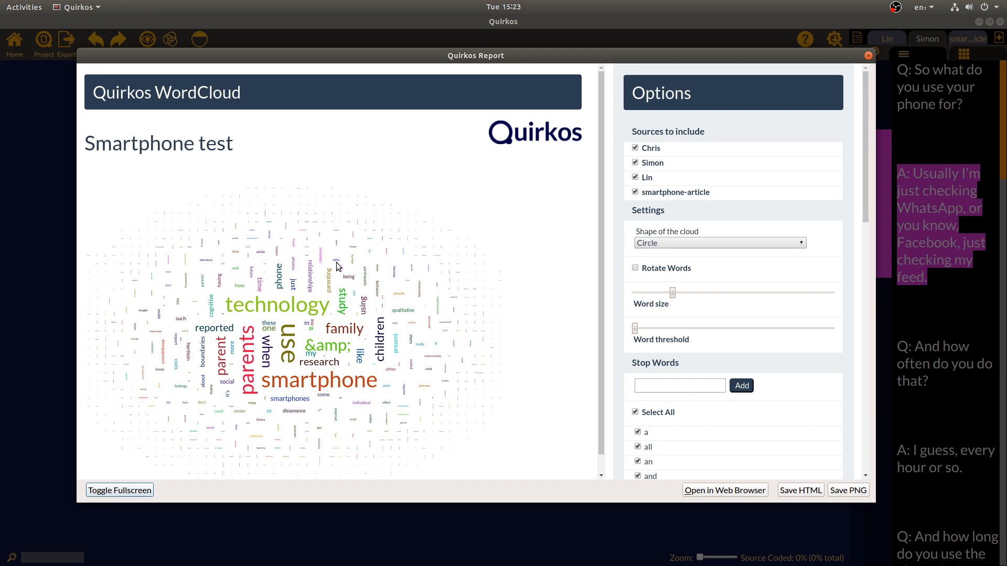
pyautogui.click(635, 192)
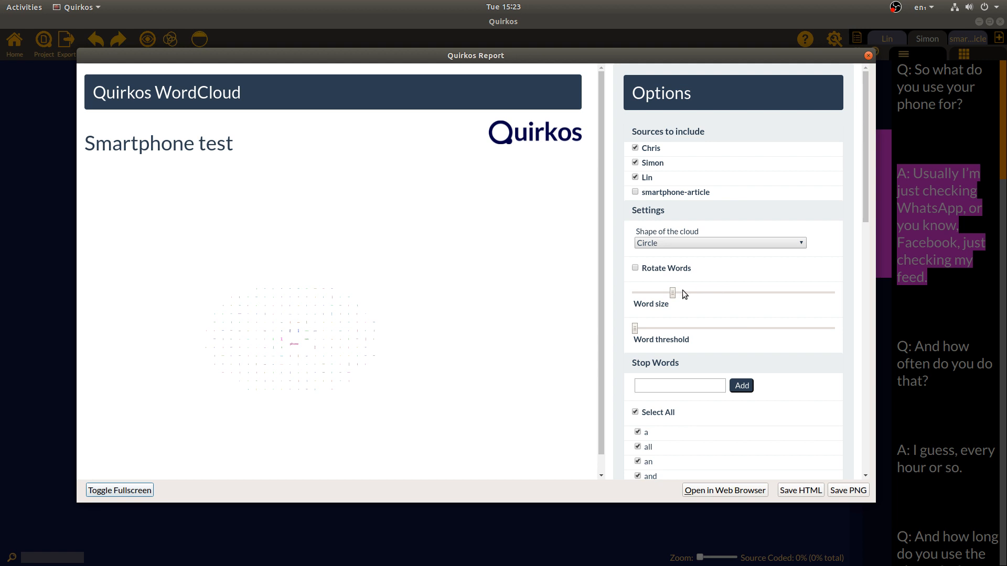
pyautogui.click(738, 294)
pyautogui.moveTo(765, 297); pyautogui.dragTo(753, 300)
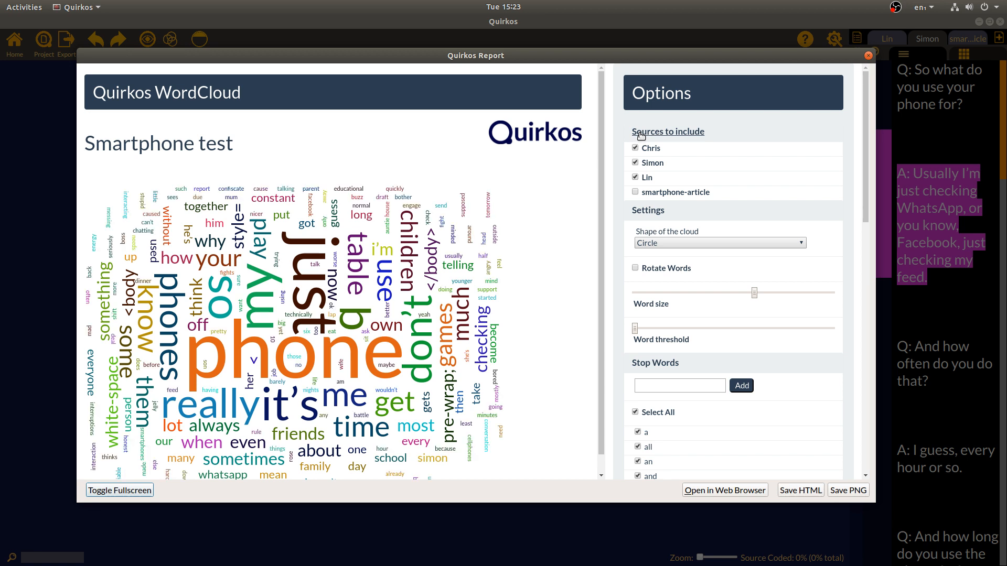
# Expand the project's word list, check counts for 'the' (520), technology and parents, then close the report
pyautogui.scroll(-1, 341, 313)
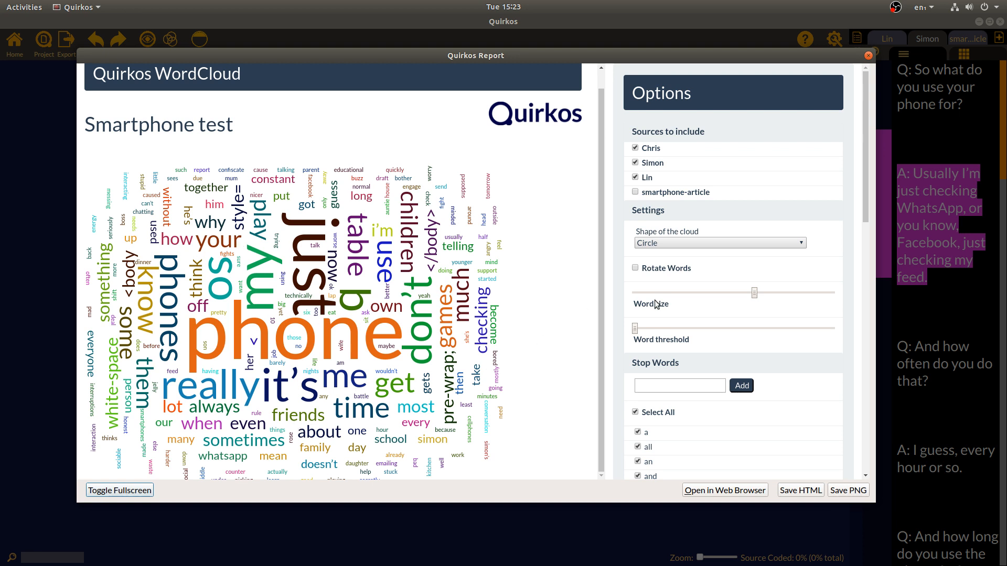
pyautogui.moveTo(867, 133); pyautogui.dragTo(709, 436)
pyautogui.click(709, 436)
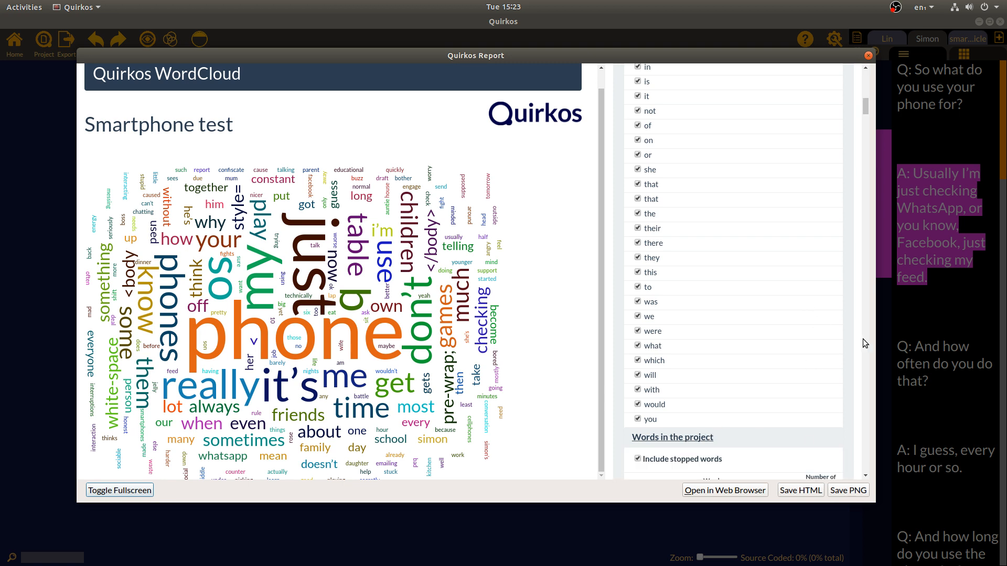
pyautogui.moveTo(865, 92)
pyautogui.mouseDown()
pyautogui.moveTo(870, 140)
pyautogui.moveTo(868, 95)
pyautogui.mouseUp()
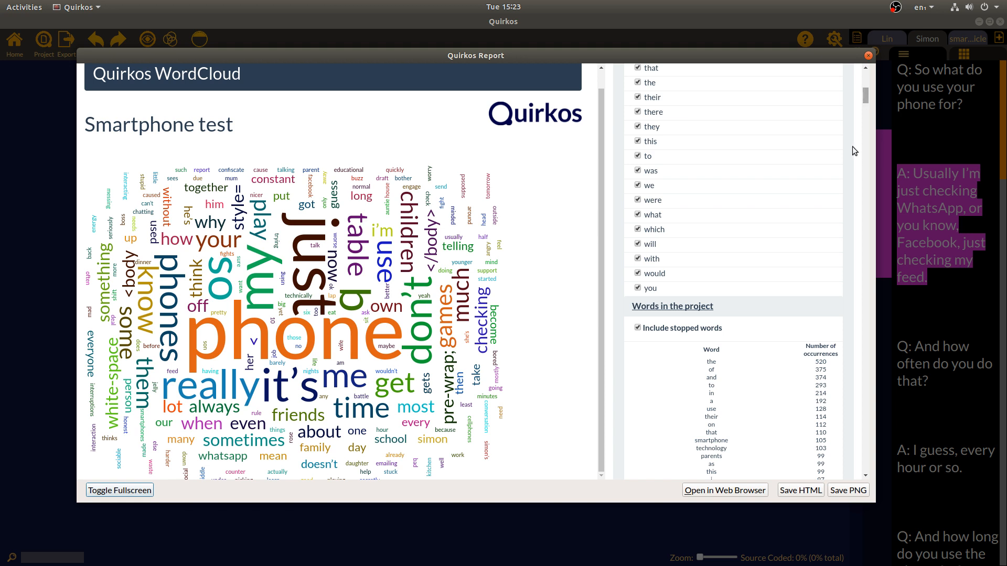
pyautogui.moveTo(716, 362); pyautogui.dragTo(834, 365)
pyautogui.click(772, 446)
pyautogui.doubleClick(711, 448)
pyautogui.doubleClick(715, 458)
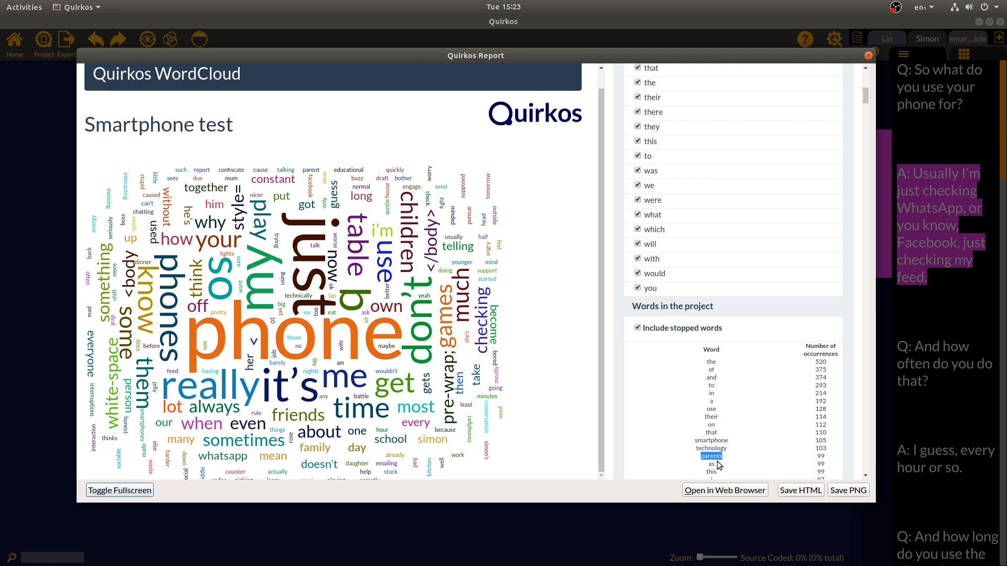
pyautogui.click(866, 56)
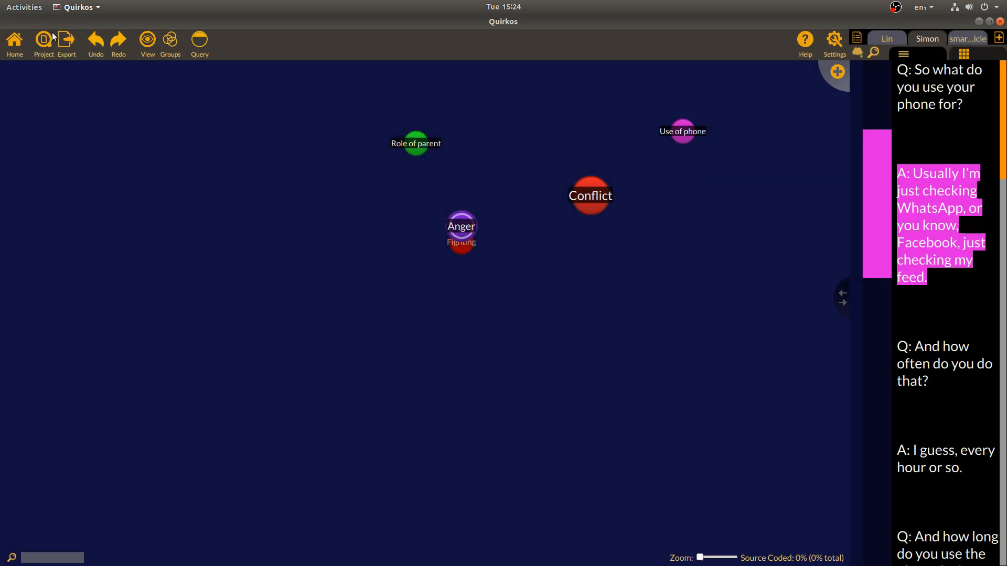
# Generate the full project report, scroll through the coded themes to 'Memos Sorted by Source', then close it
pyautogui.click(67, 42)
pyautogui.click(92, 49)
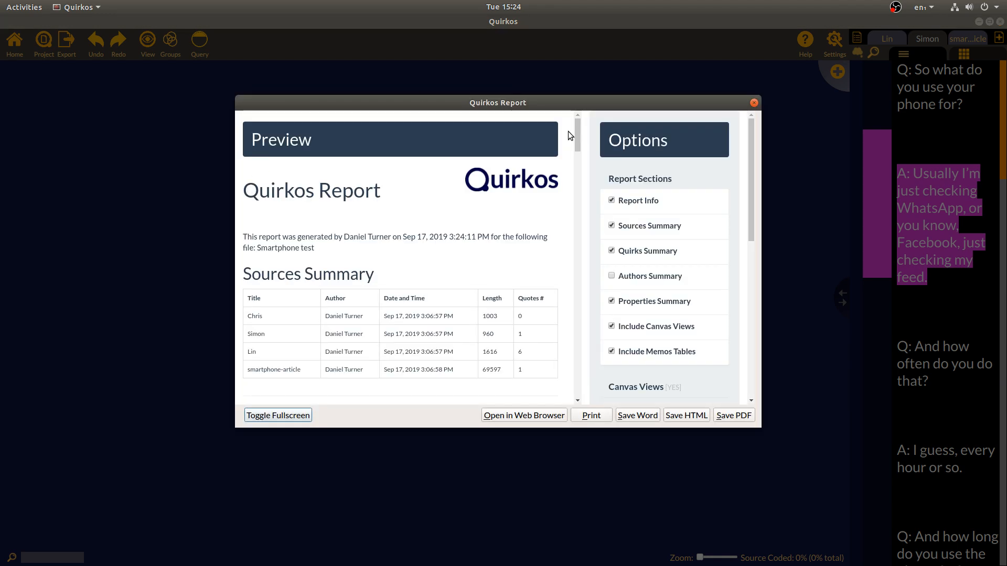
pyautogui.moveTo(577, 133); pyautogui.dragTo(589, 211)
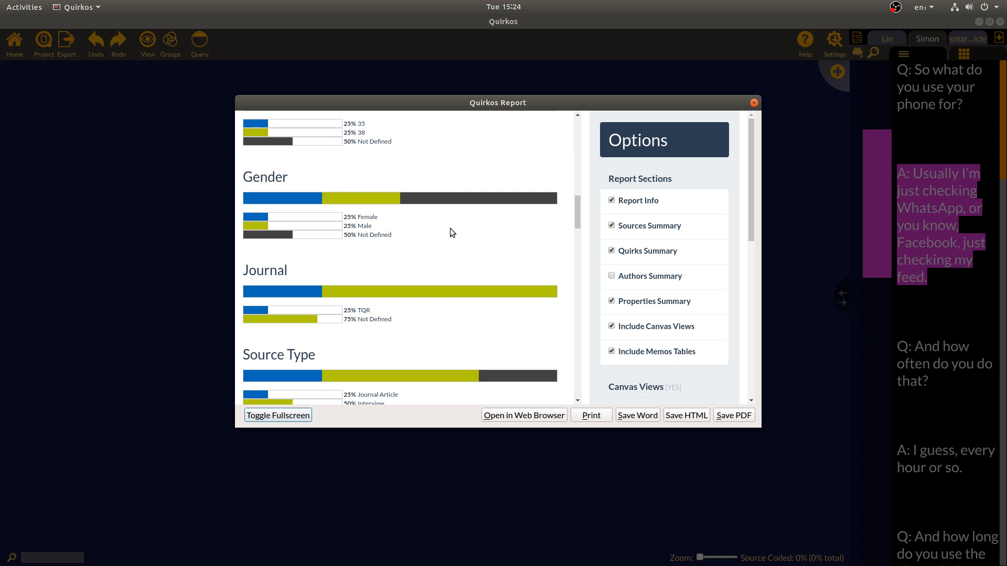
pyautogui.moveTo(580, 207); pyautogui.dragTo(583, 253)
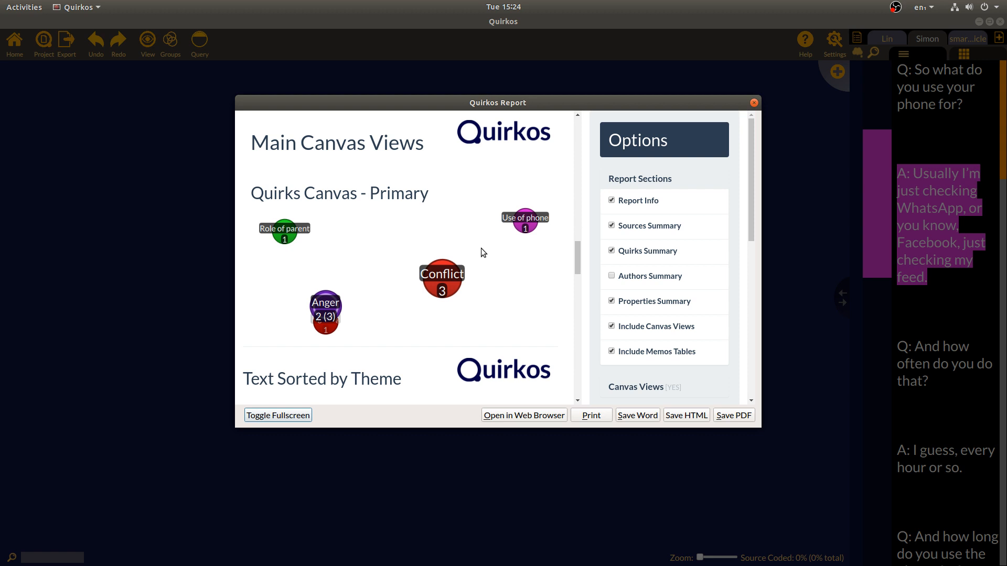
pyautogui.moveTo(579, 264); pyautogui.dragTo(580, 283)
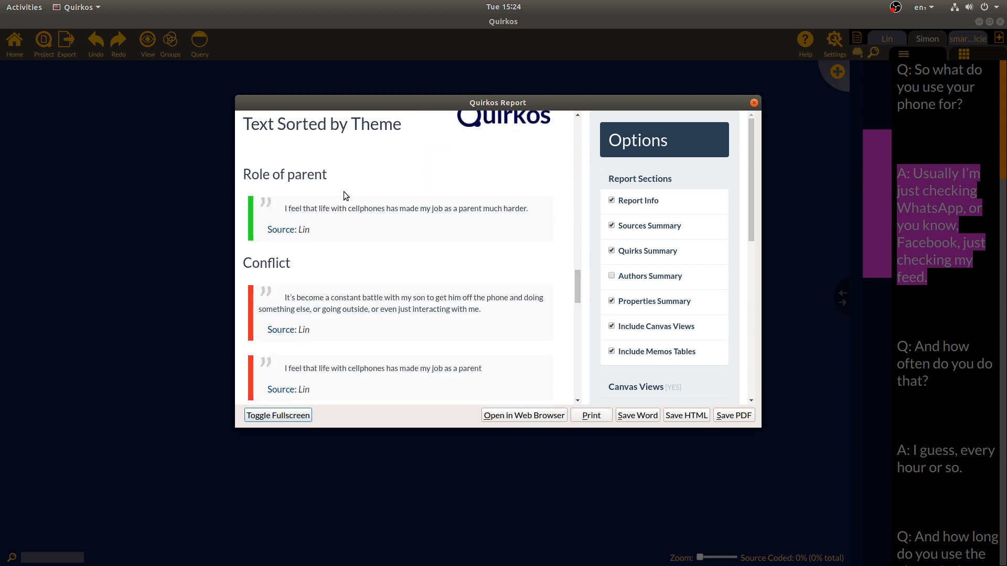
pyautogui.moveTo(578, 307); pyautogui.dragTo(583, 364)
pyautogui.moveTo(751, 185); pyautogui.dragTo(760, 291)
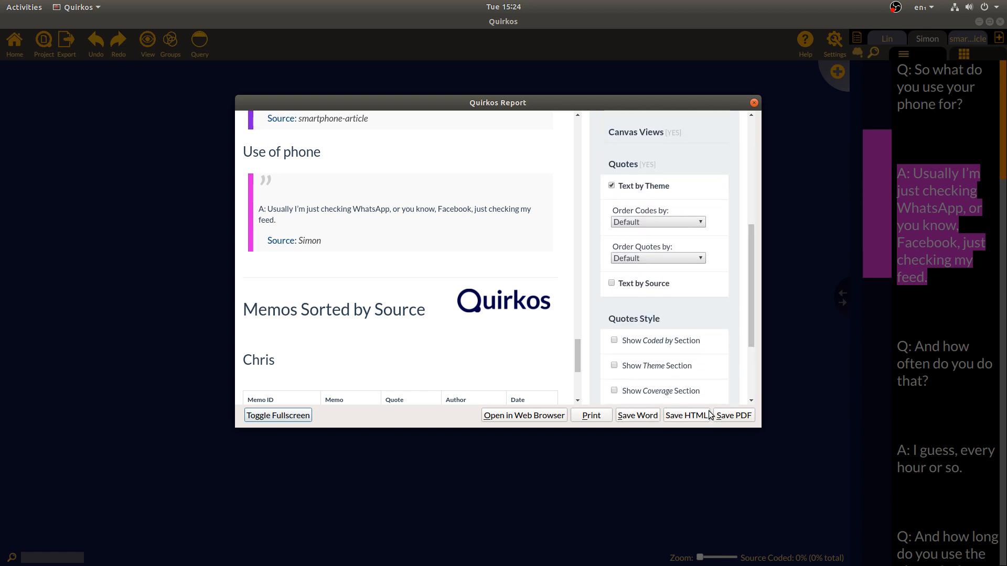
pyautogui.click(753, 103)
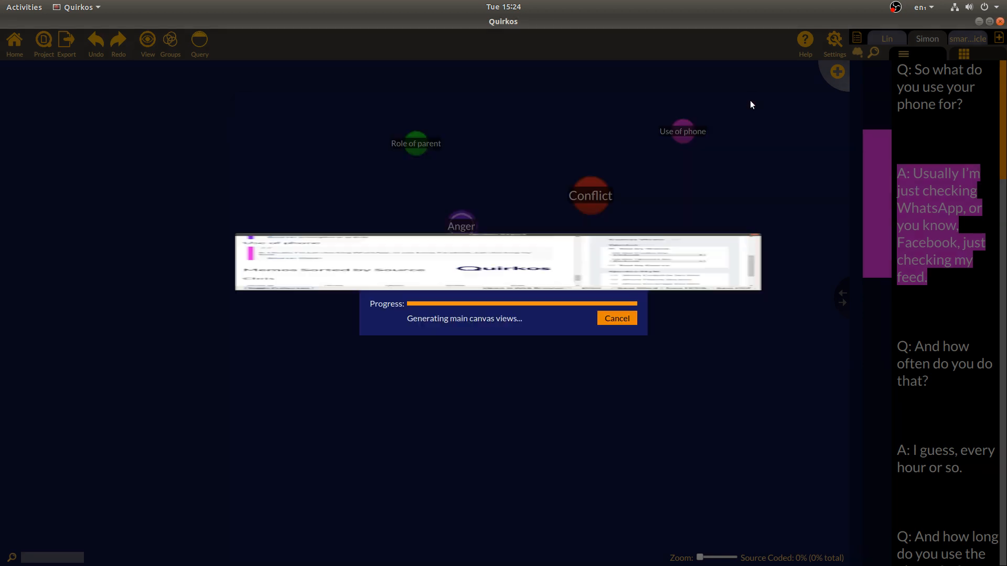
# Export all sources as a Word document named 'smartphone export', then show Lin's transcript from the top
pyautogui.click(75, 46)
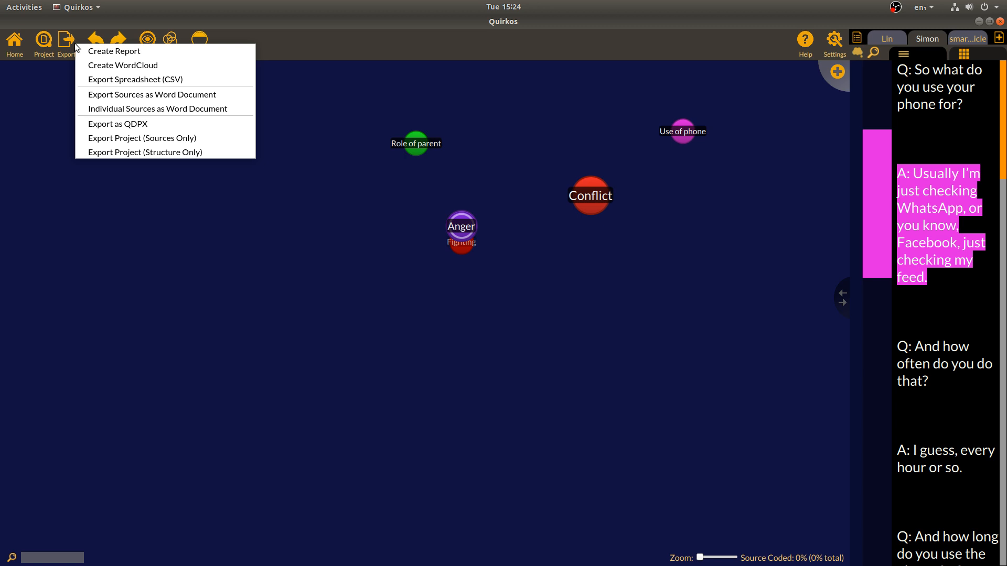
pyautogui.click(212, 98)
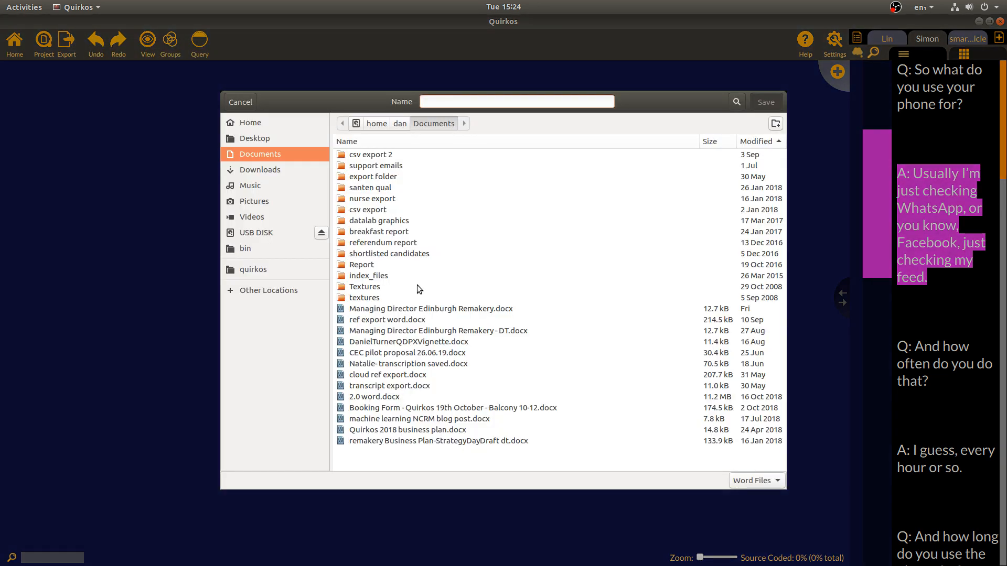
pyautogui.write('smartphone ex')
pyautogui.write('por')
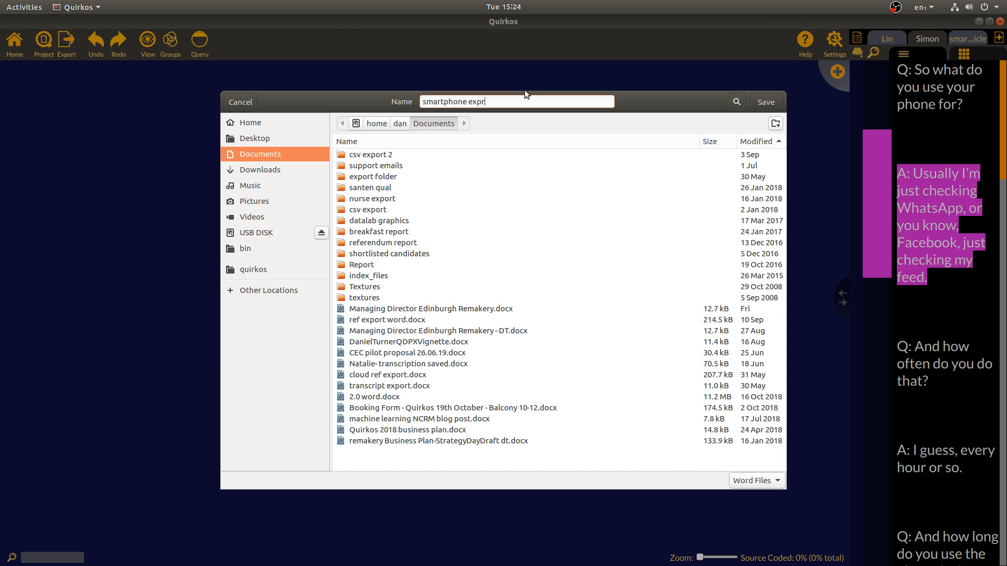
pyautogui.press('BackSpace')
pyautogui.press('BackSpace')
pyautogui.write('ort')
pyautogui.press('Return')
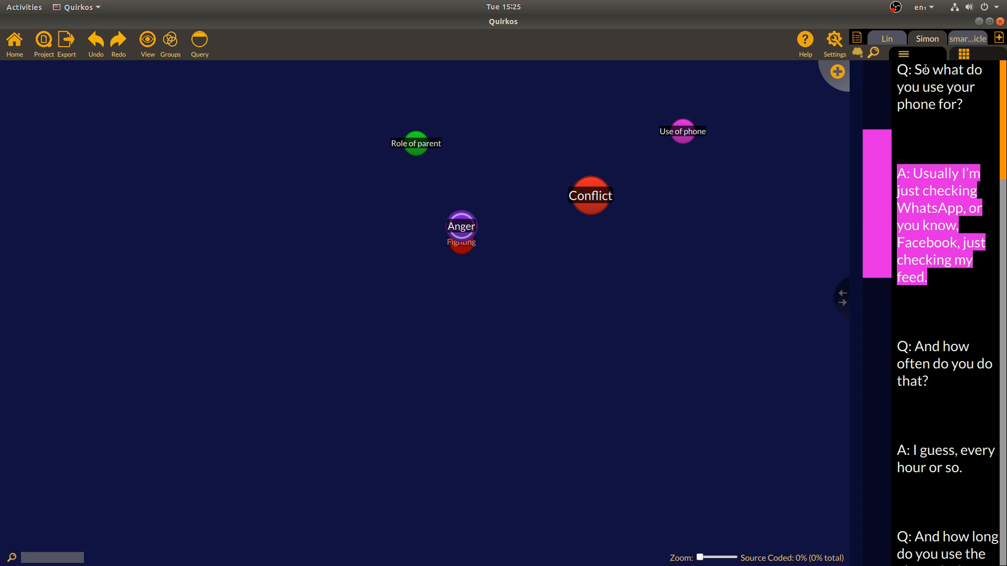
pyautogui.click(889, 38)
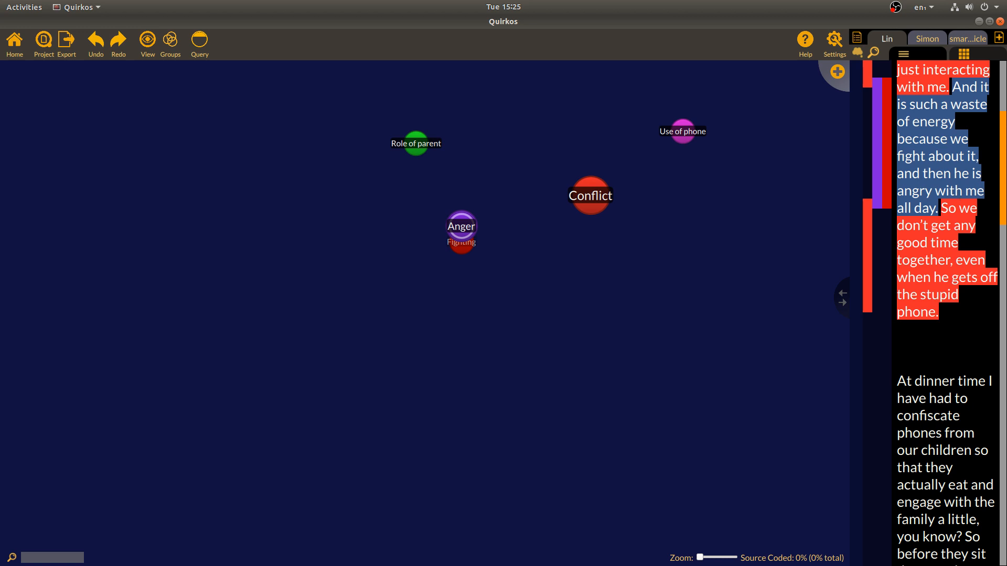
pyautogui.moveTo(1003, 196); pyautogui.dragTo(1003, 103)
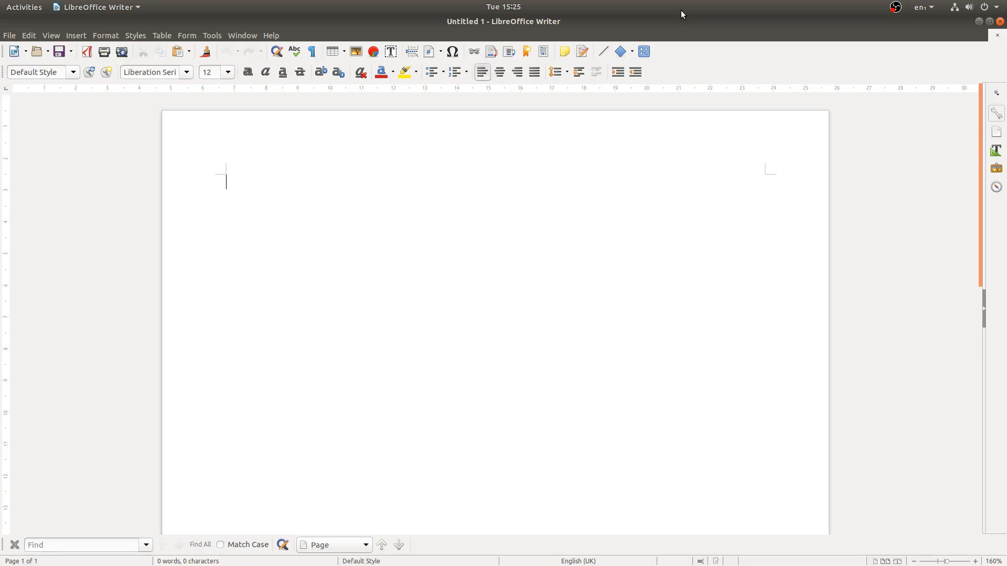
# Move the blank Writer document aside and maximize the smartphone export.docx window
pyautogui.moveTo(674, 20); pyautogui.dragTo(1006, 246)
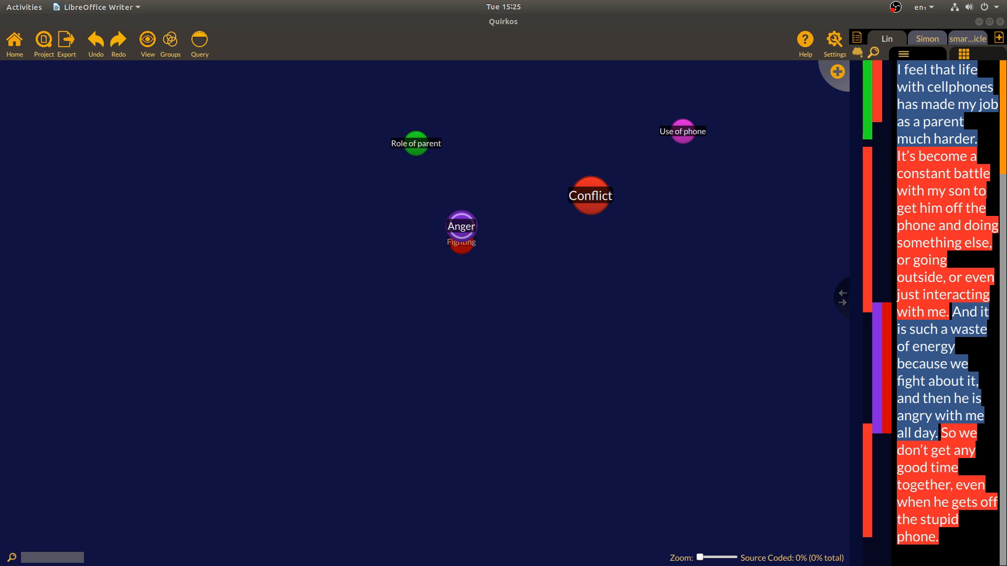
pyautogui.moveTo(518, 131); pyautogui.dragTo(508, 129)
pyautogui.doubleClick(508, 129)
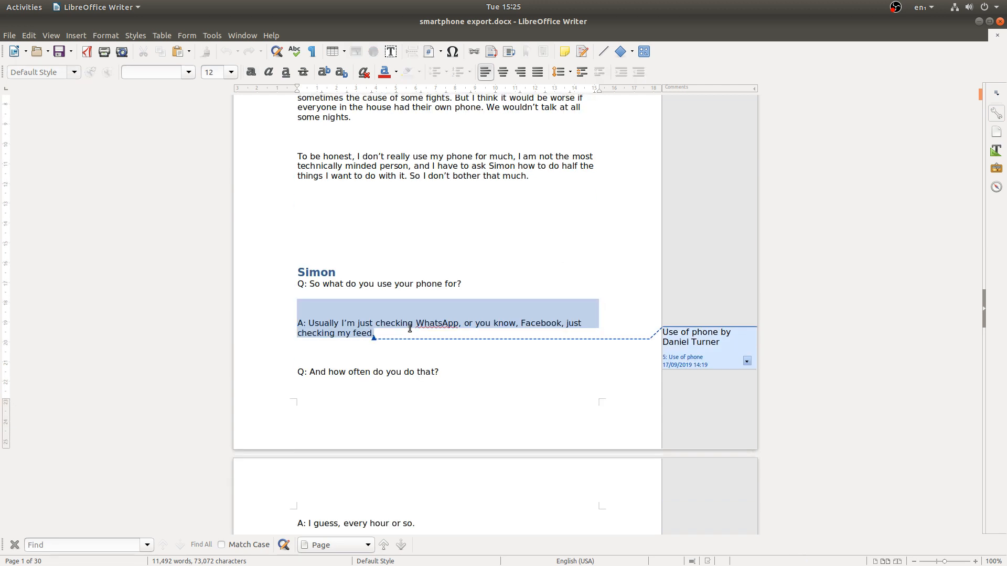
# Scroll to Lin's section, inspect the Anger code comment, then close Writer
pyautogui.scroll(-20, 501, 338)
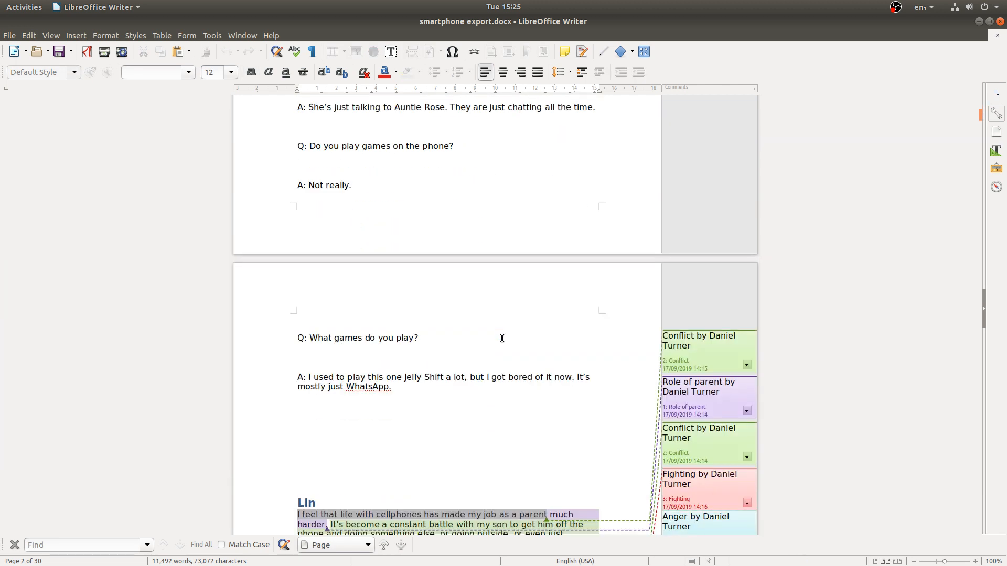
pyautogui.scroll(-7, 502, 338)
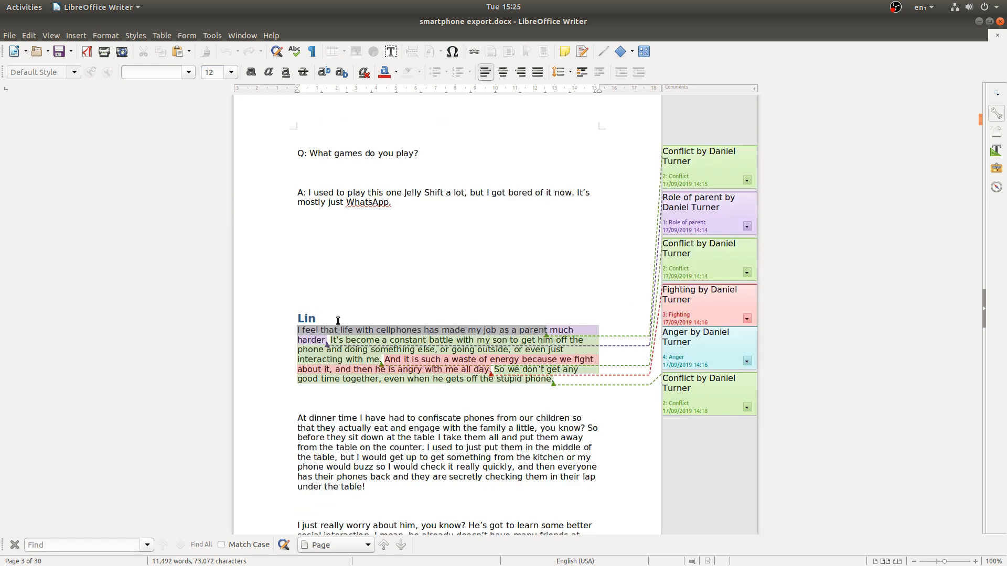
pyautogui.click(447, 361)
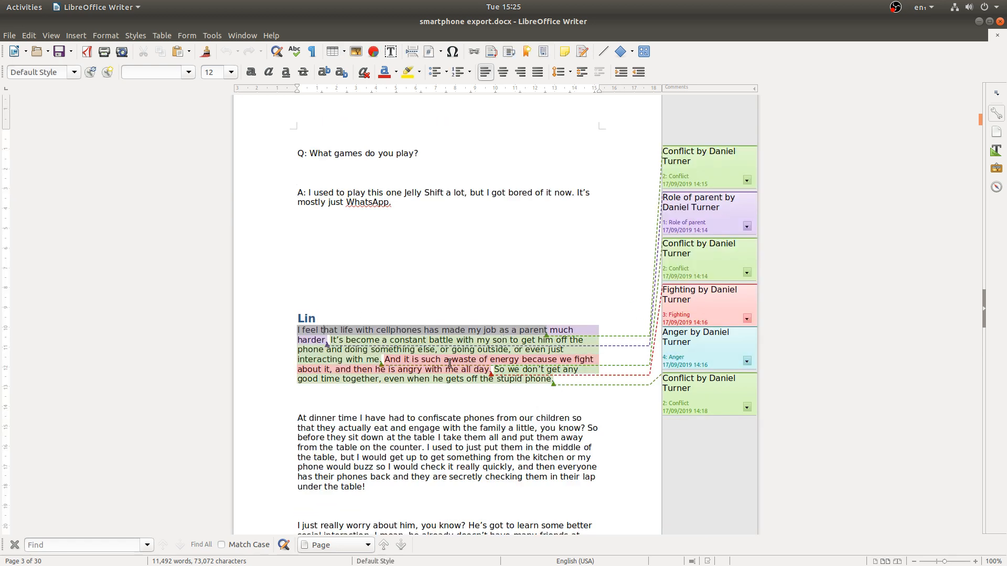
pyautogui.moveTo(703, 332); pyautogui.dragTo(648, 336)
pyautogui.click(696, 342)
pyautogui.scroll(-4, 580, 409)
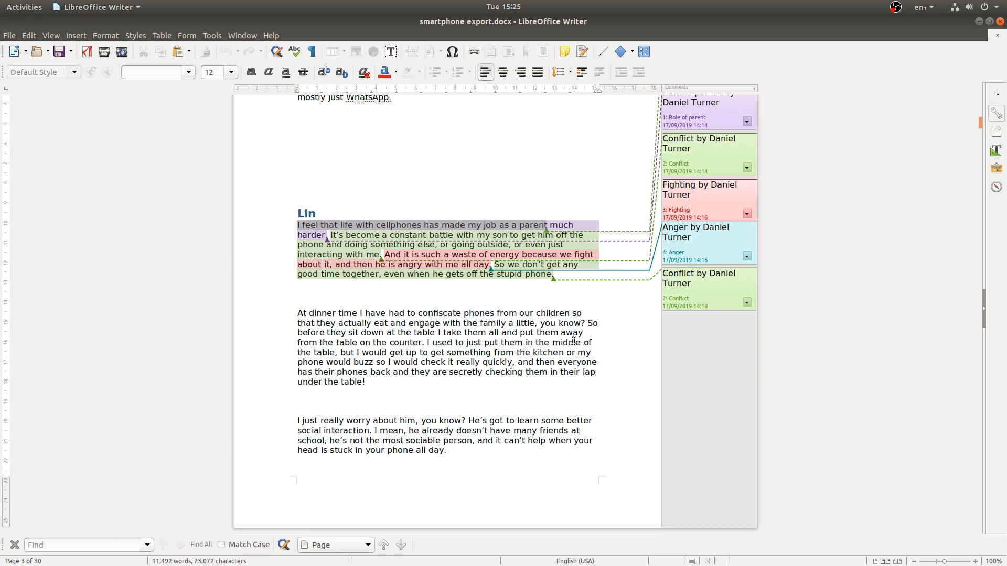
pyautogui.click(1000, 22)
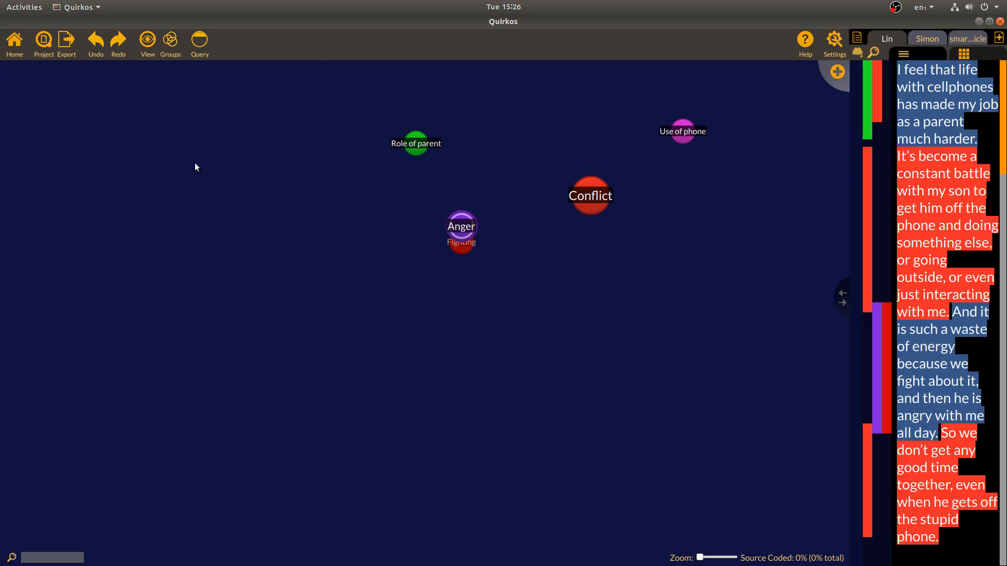
# Dismiss the Export menu and show the Project toolbar dropdown instead
pyautogui.click(66, 43)
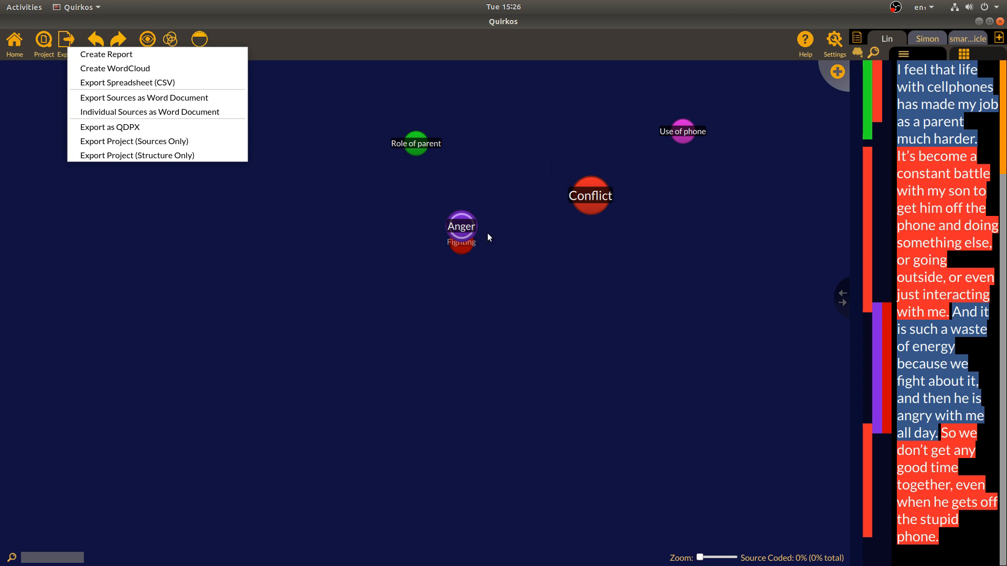
pyautogui.click(568, 330)
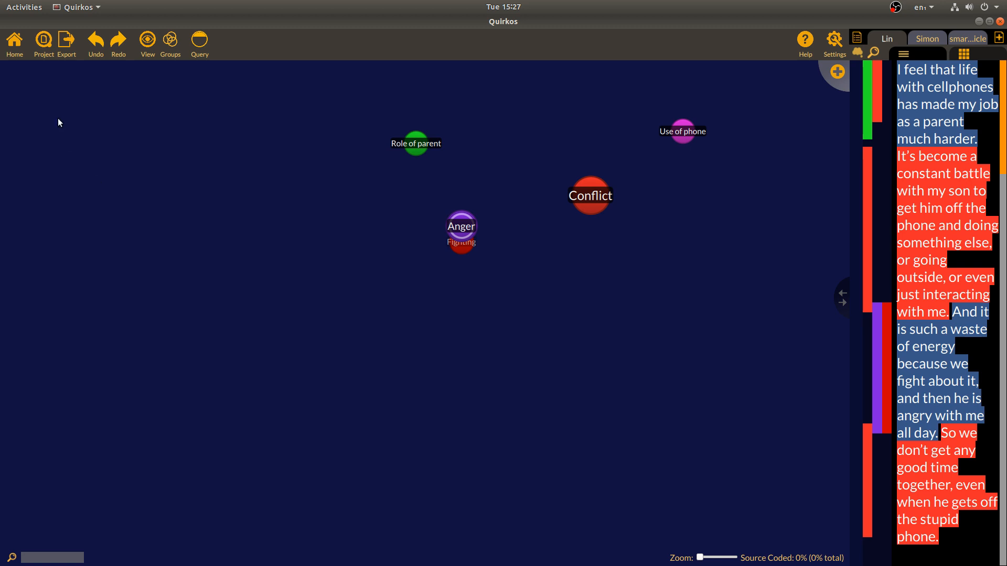
pyautogui.click(43, 42)
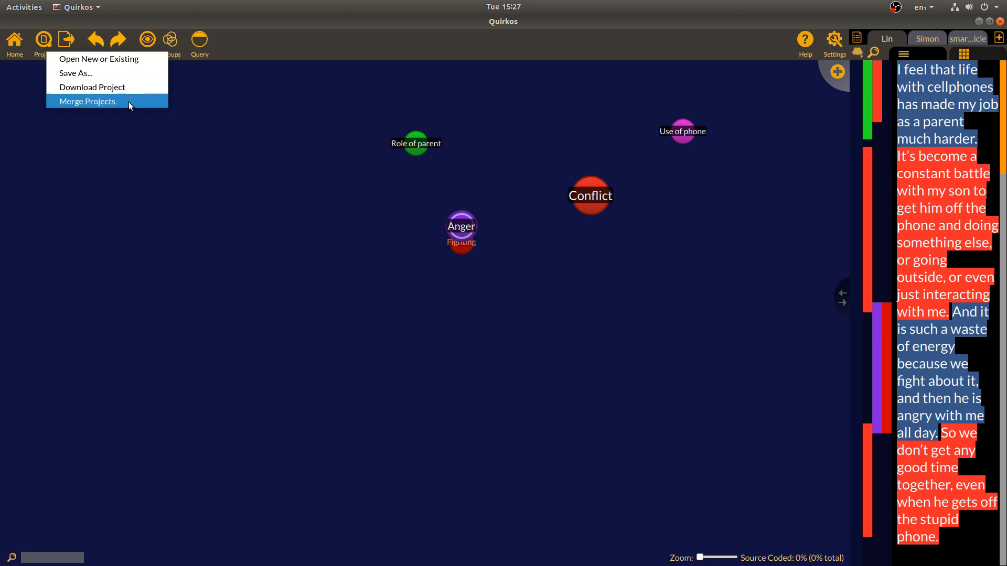
# Choose Open New or Existing and scroll the Welcome to Quirkos Cloud project list
pyautogui.click(122, 59)
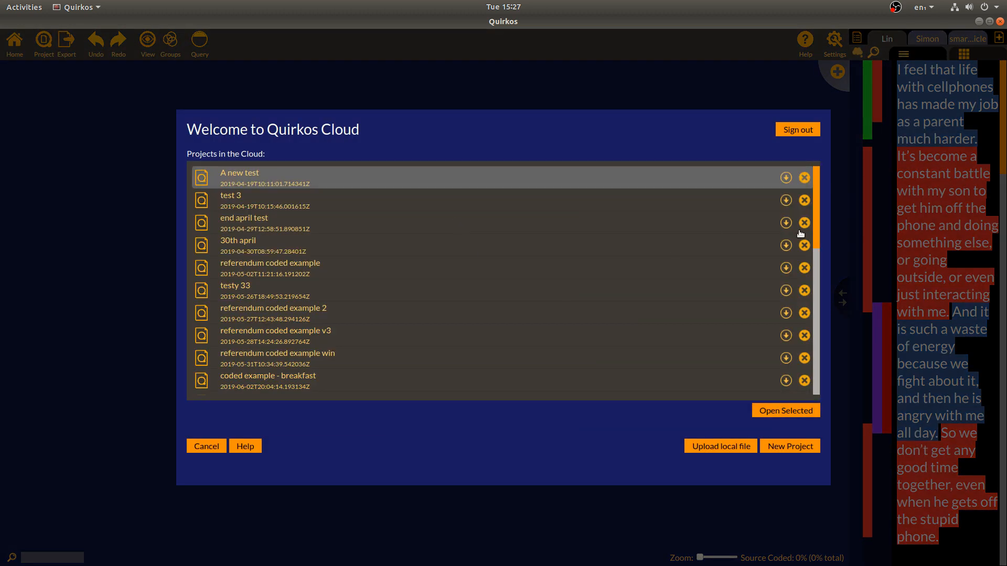
pyautogui.moveTo(819, 244); pyautogui.dragTo(812, 195)
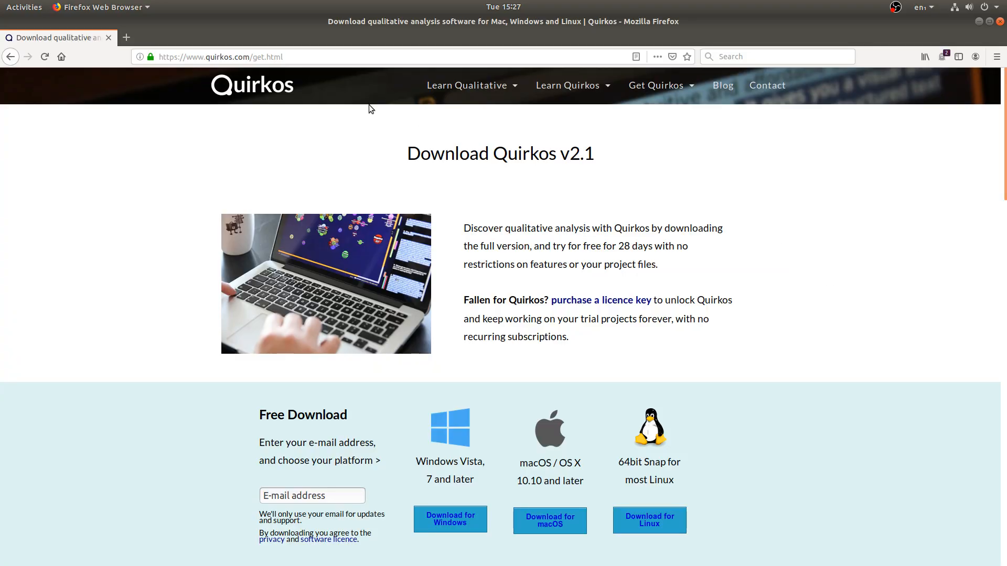
# Go from the Contact page to Learn Quirkos, visit Materials and Manuals, then return to Learn Quirkos
pyautogui.click(767, 86)
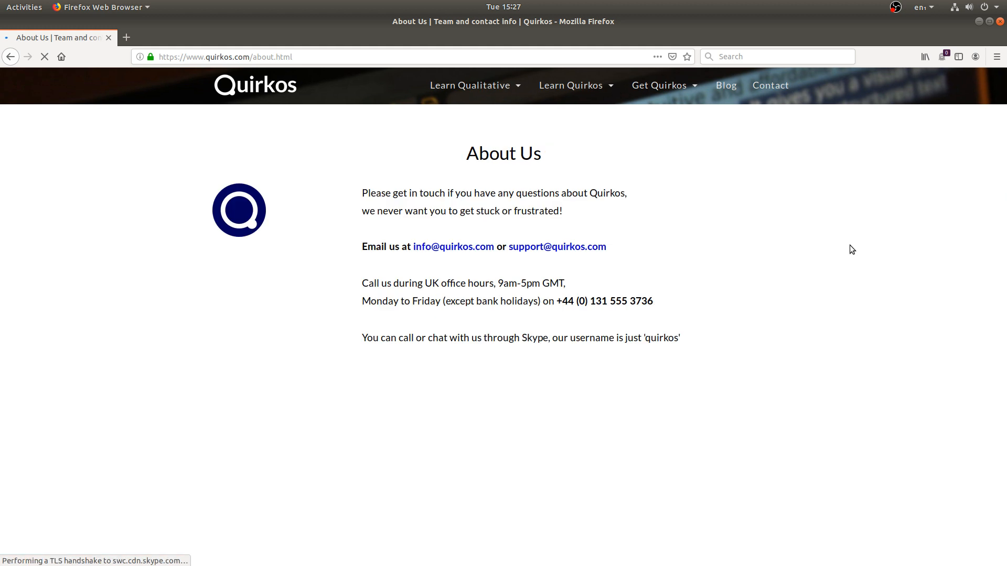
pyautogui.click(591, 88)
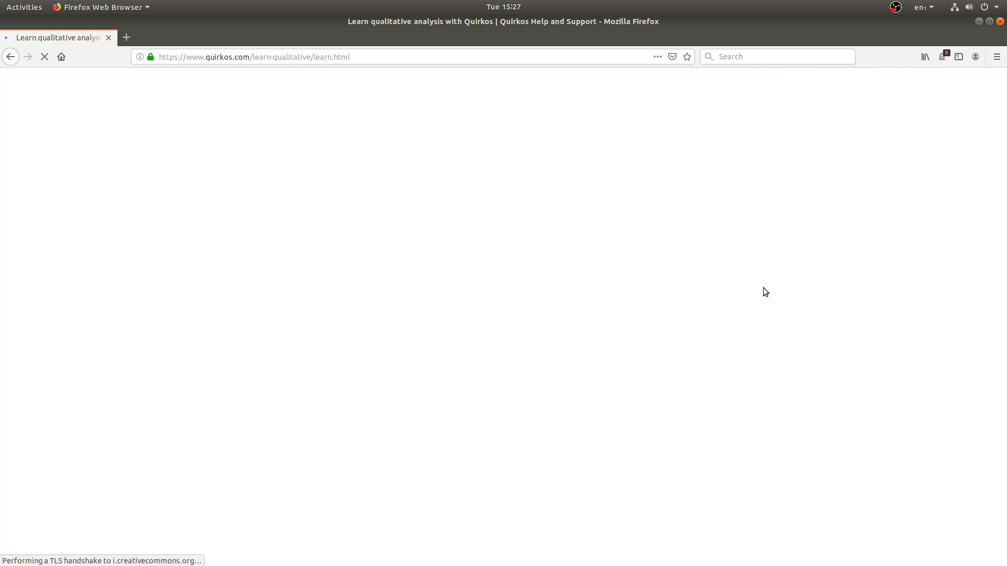
pyautogui.scroll(-5, 764, 292)
pyautogui.scroll(-18, 764, 292)
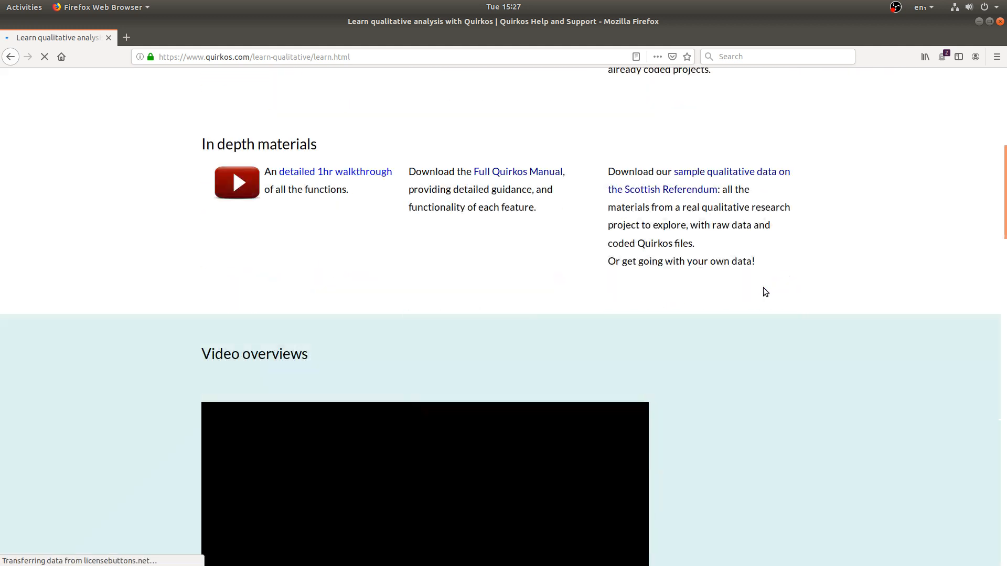
pyautogui.scroll(-10, 764, 290)
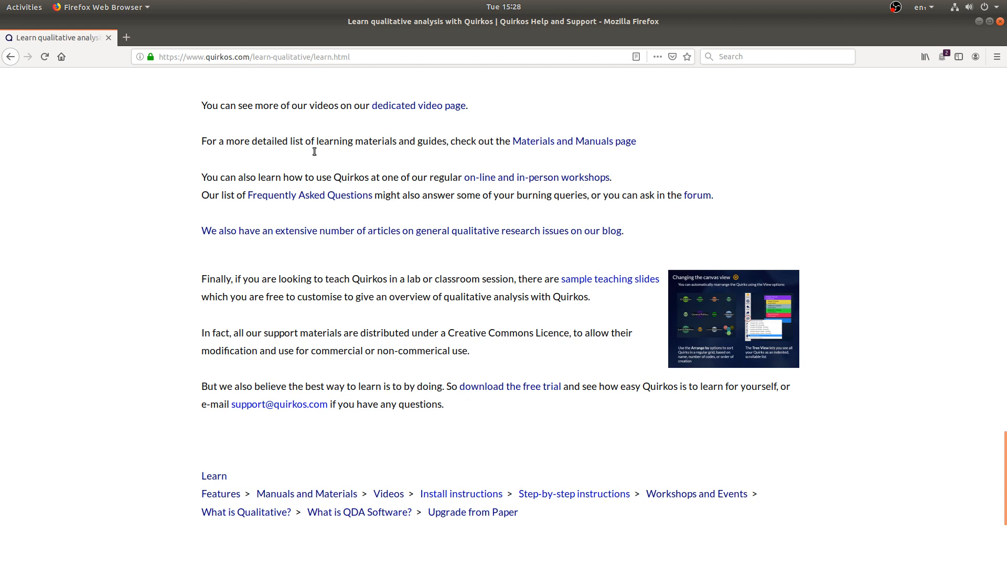
pyautogui.click(619, 149)
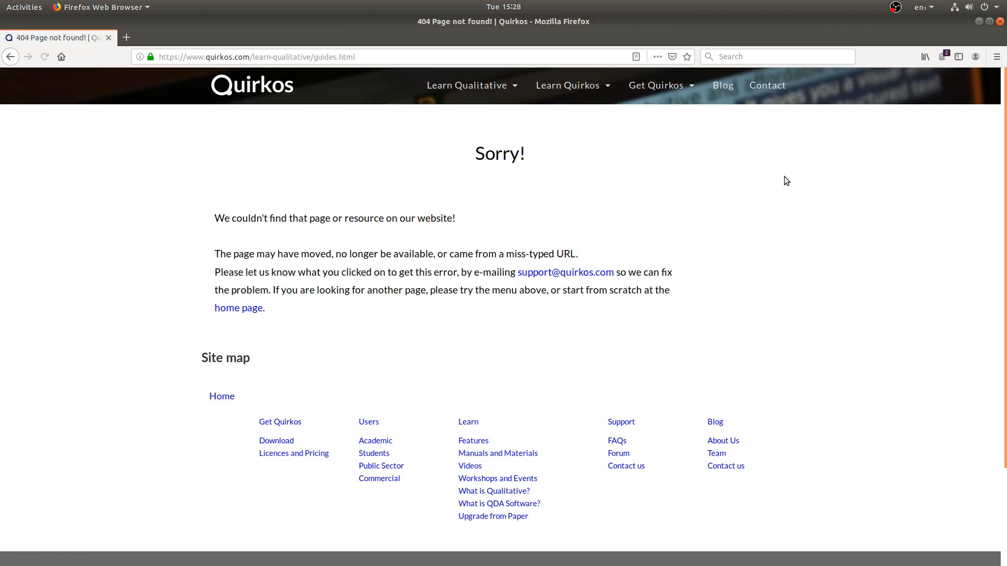
pyautogui.click(590, 104)
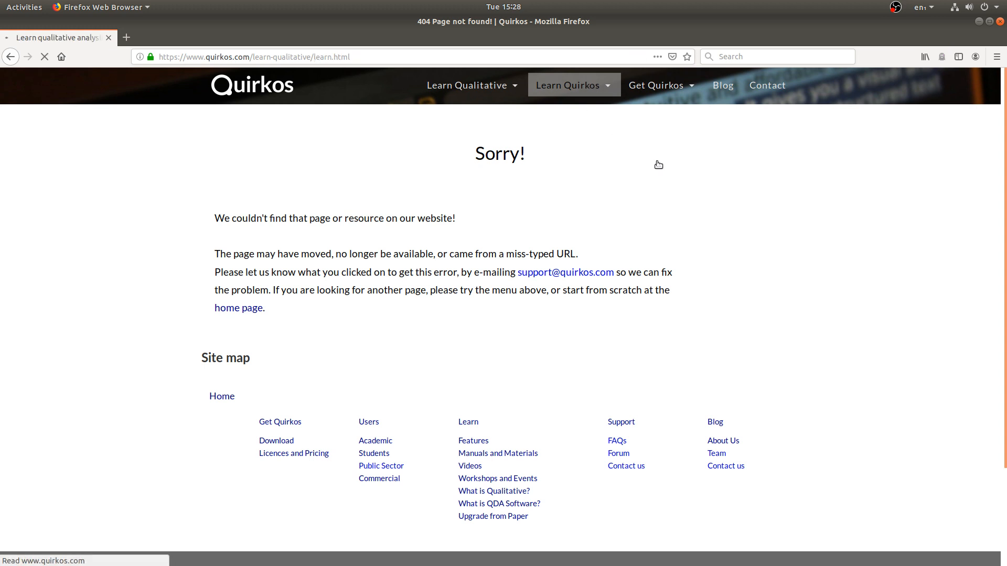